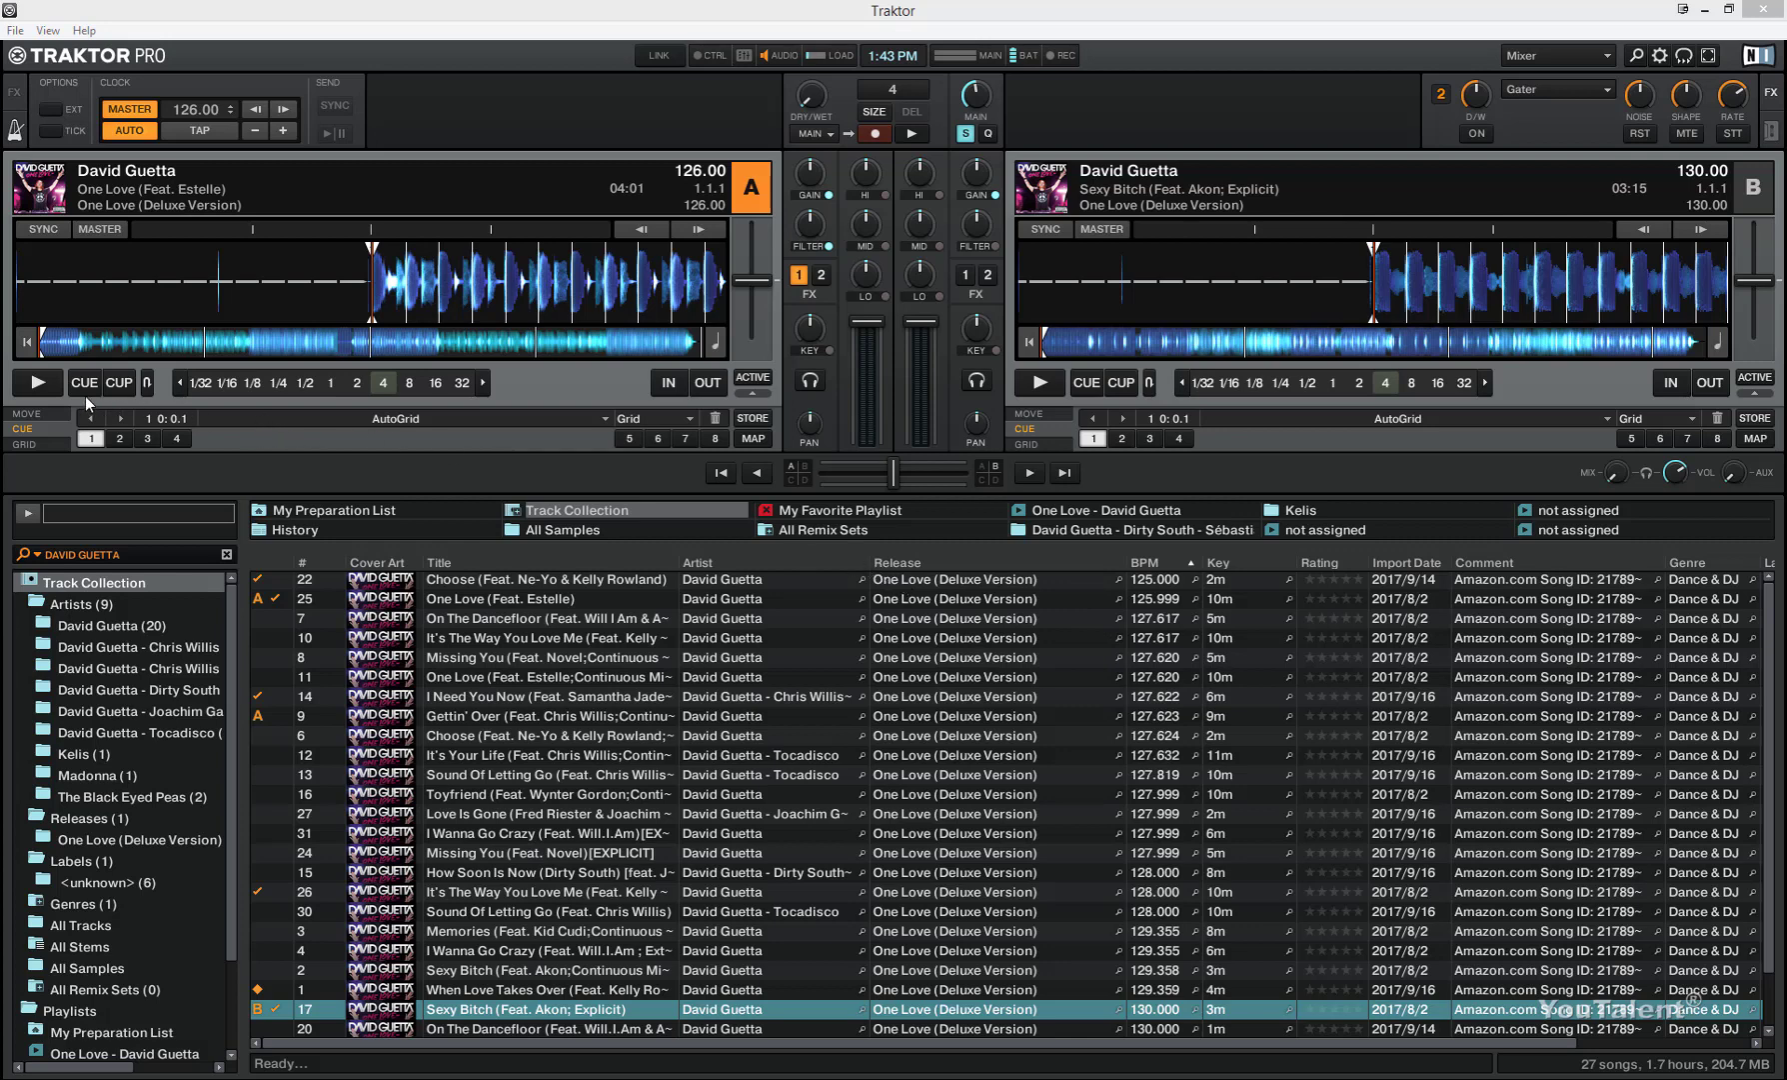
Play deck A at 126 BPM and deck B at 130 BPM, then jump each further into its track
{"action": "left_click", "coordinate": [38, 382]}
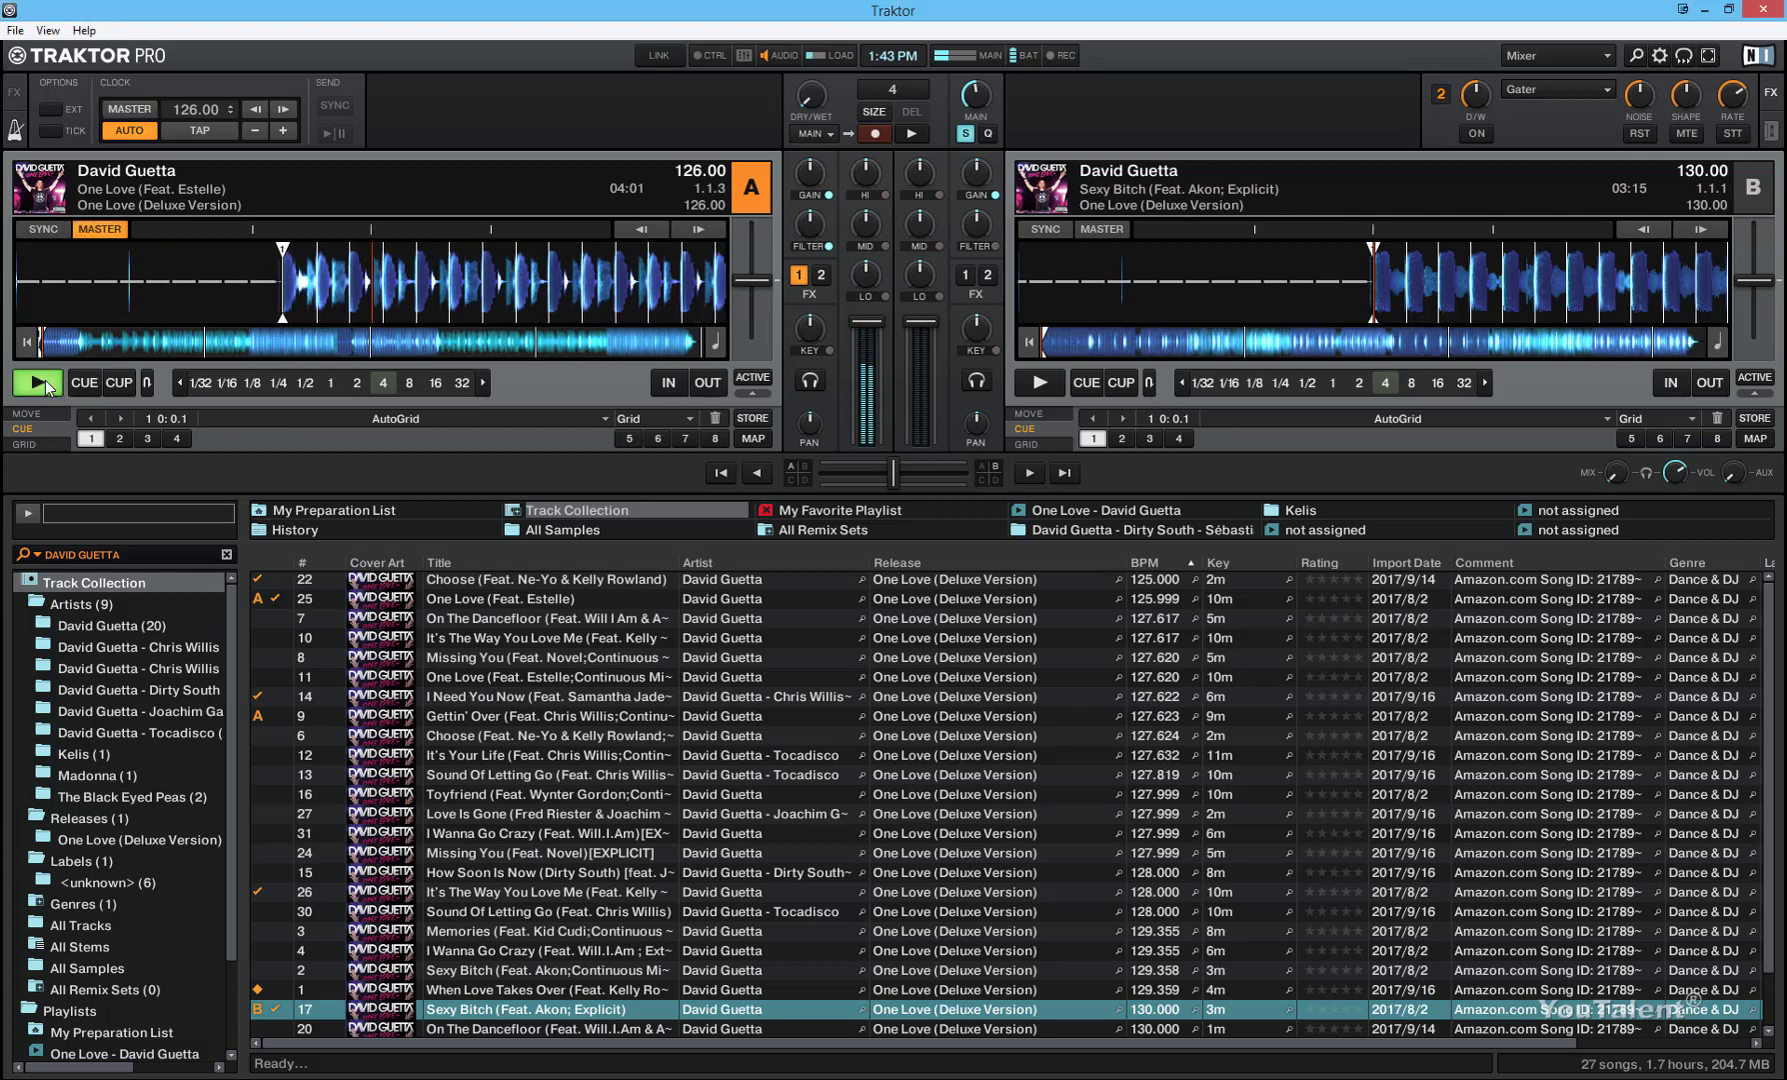
{"action": "left_click", "coordinate": [1040, 383]}
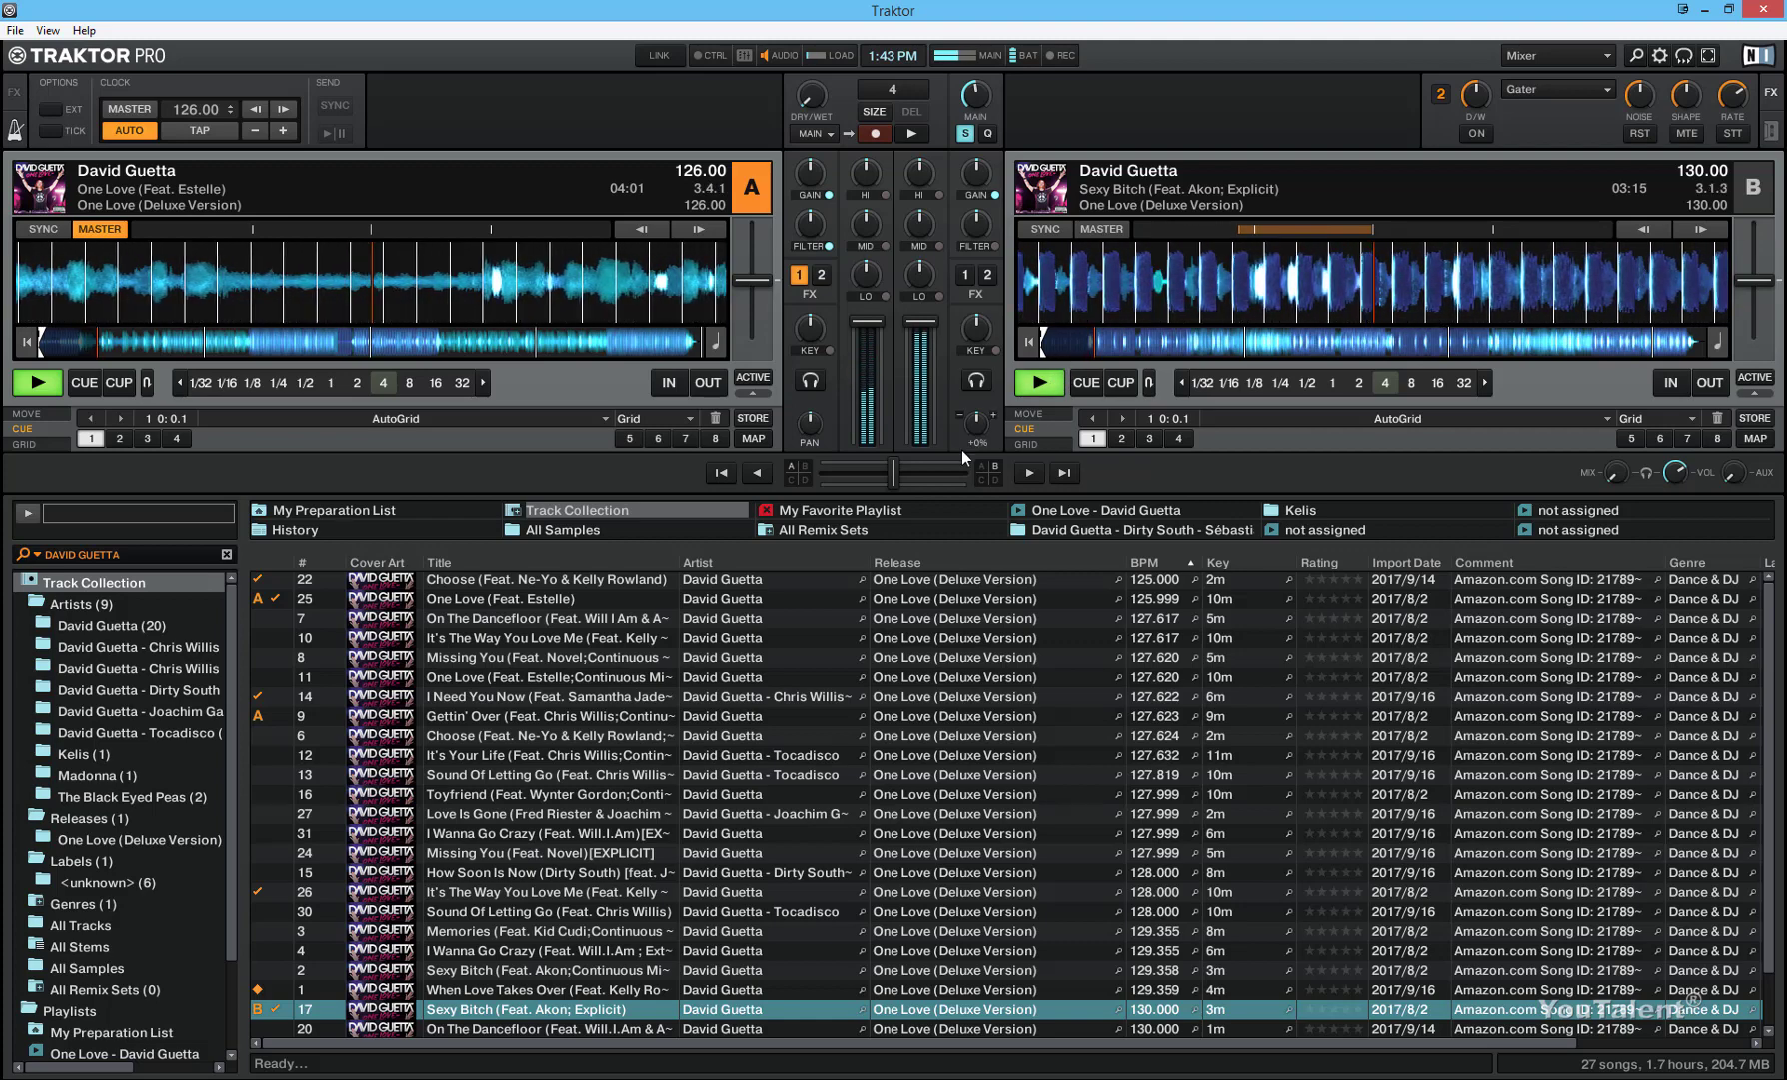
{"action": "left_click", "coordinate": [1158, 347]}
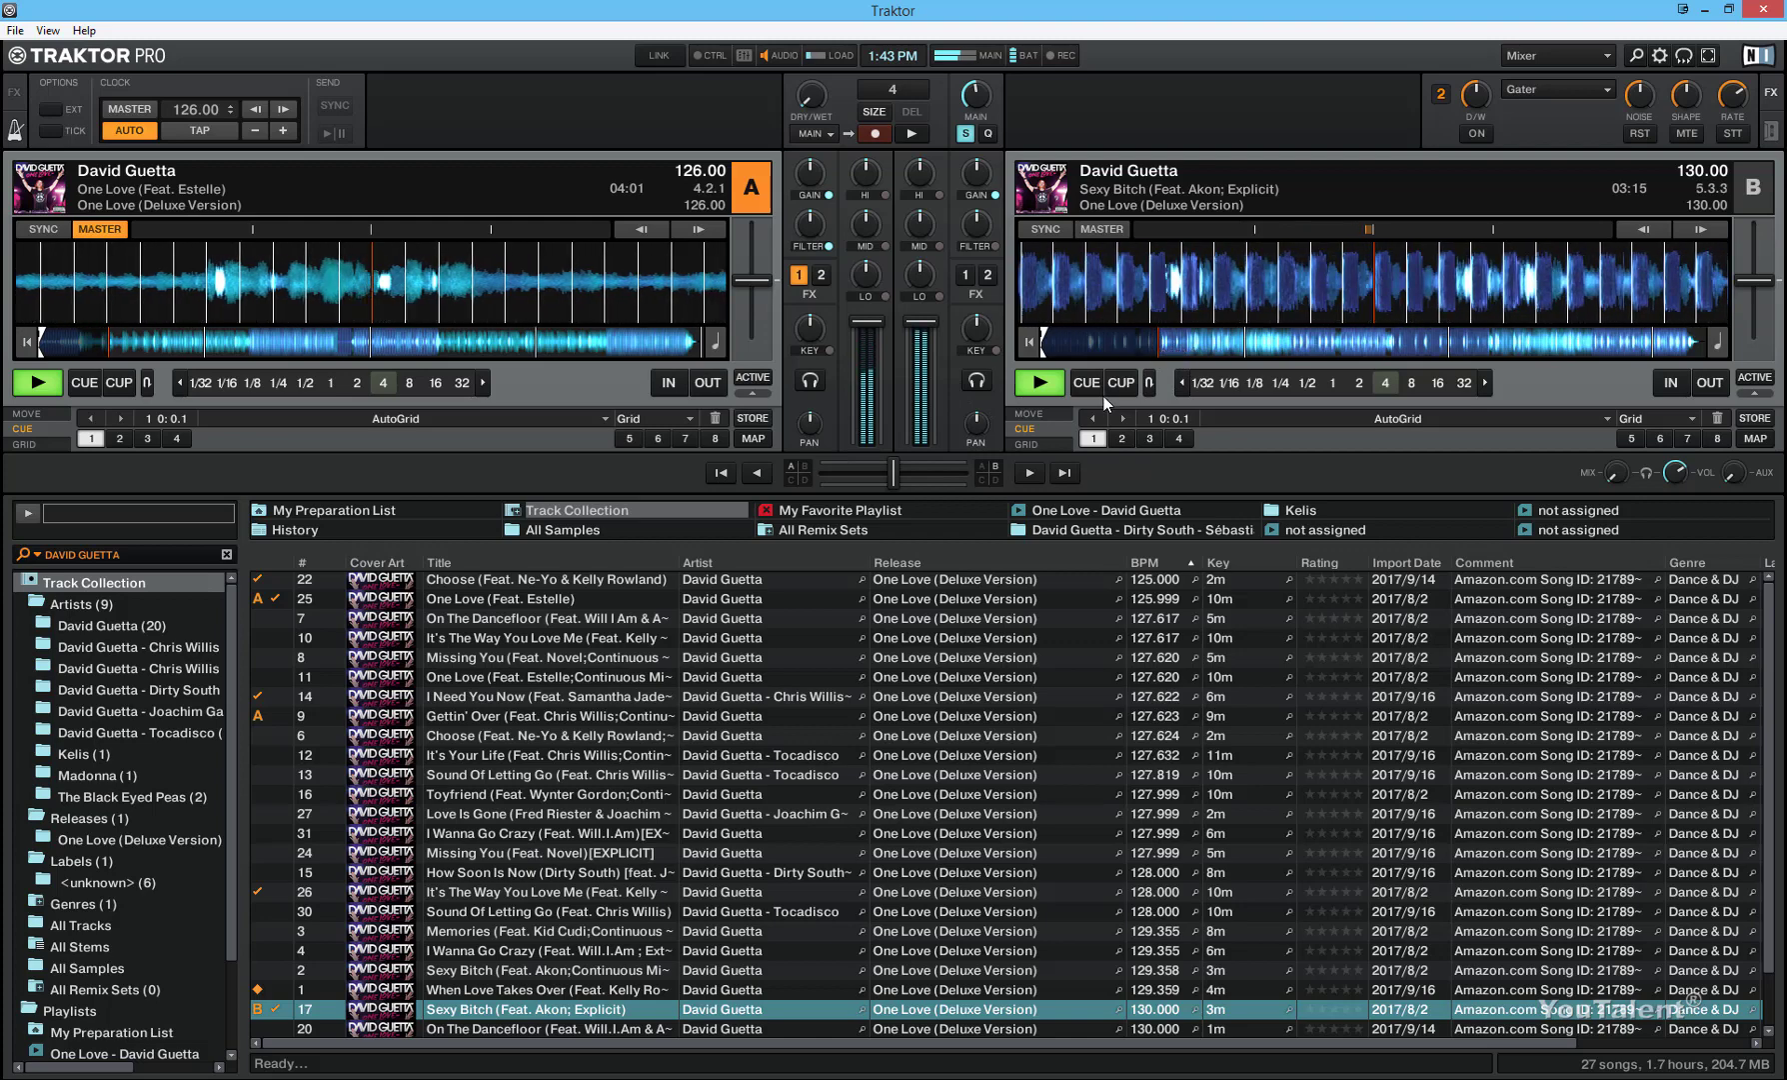
{"action": "left_click", "coordinate": [266, 348]}
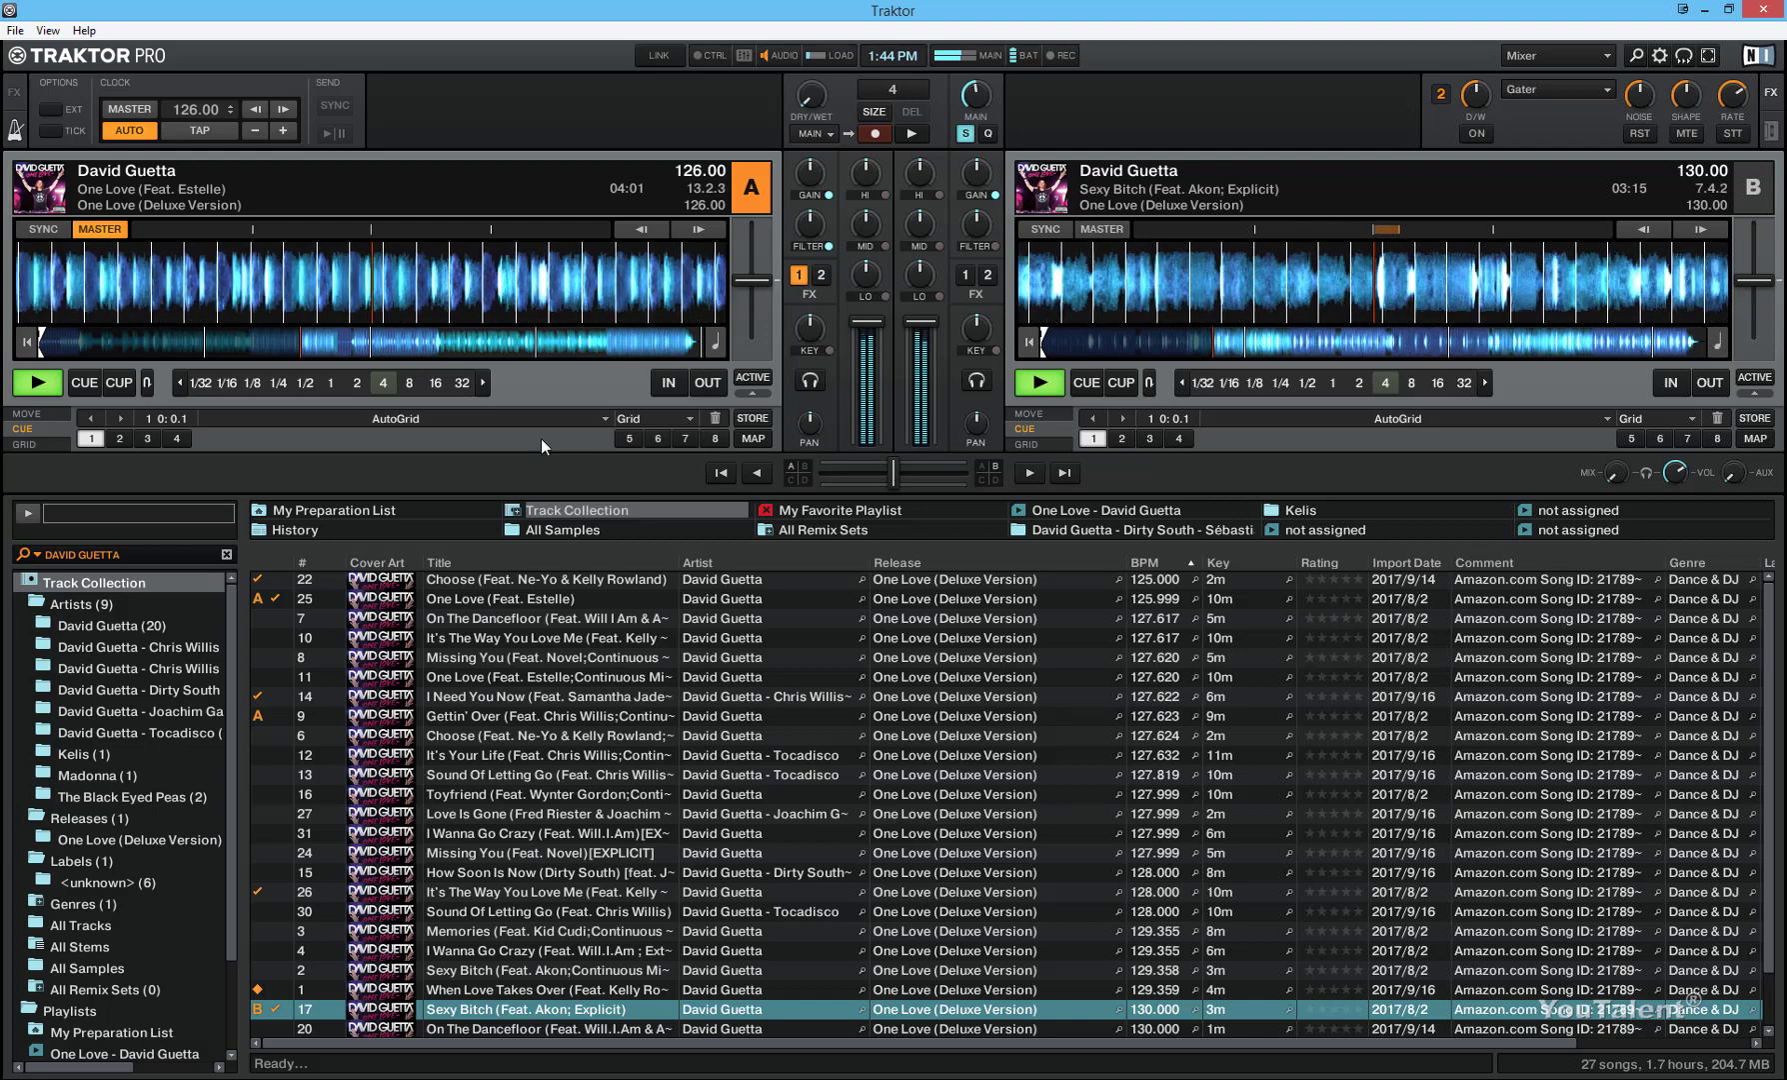
Stop decks A and B, briefly replay deck A, then stop it again
{"action": "left_click", "coordinate": [50, 388]}
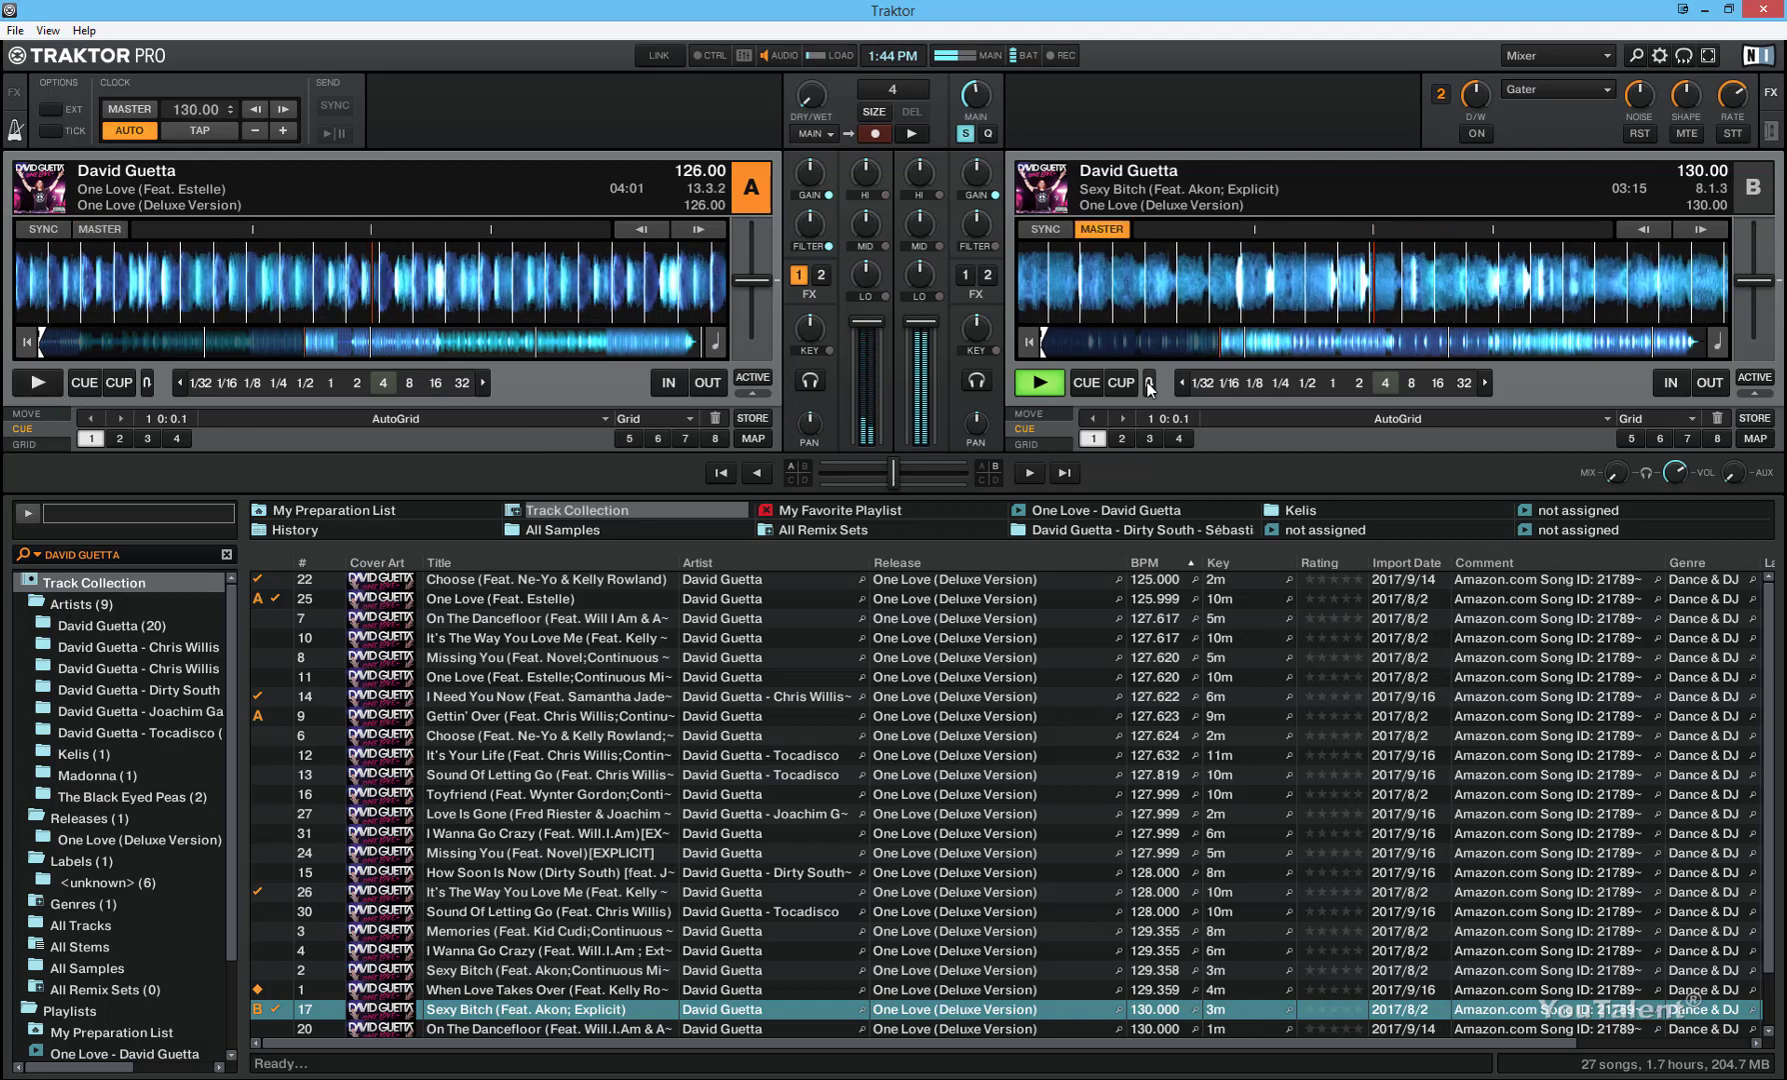
{"action": "left_click", "coordinate": [1040, 382]}
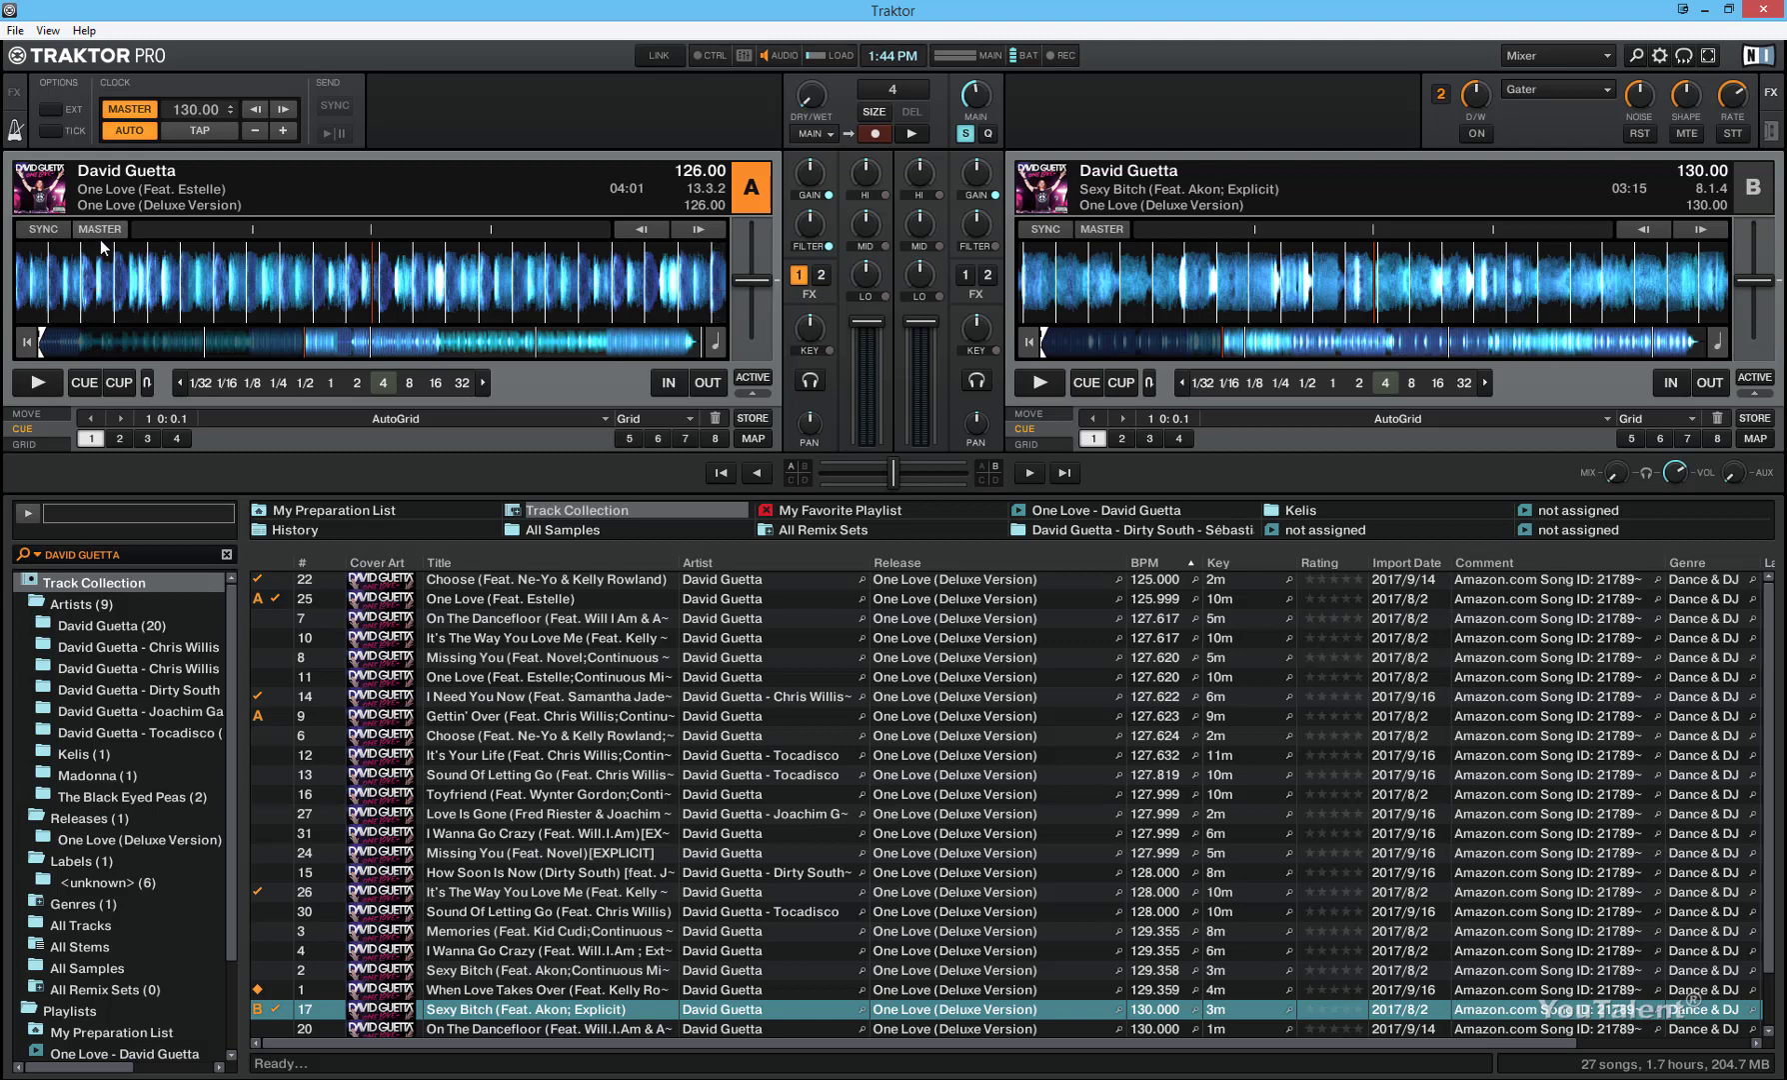
{"action": "left_click", "coordinate": [50, 380]}
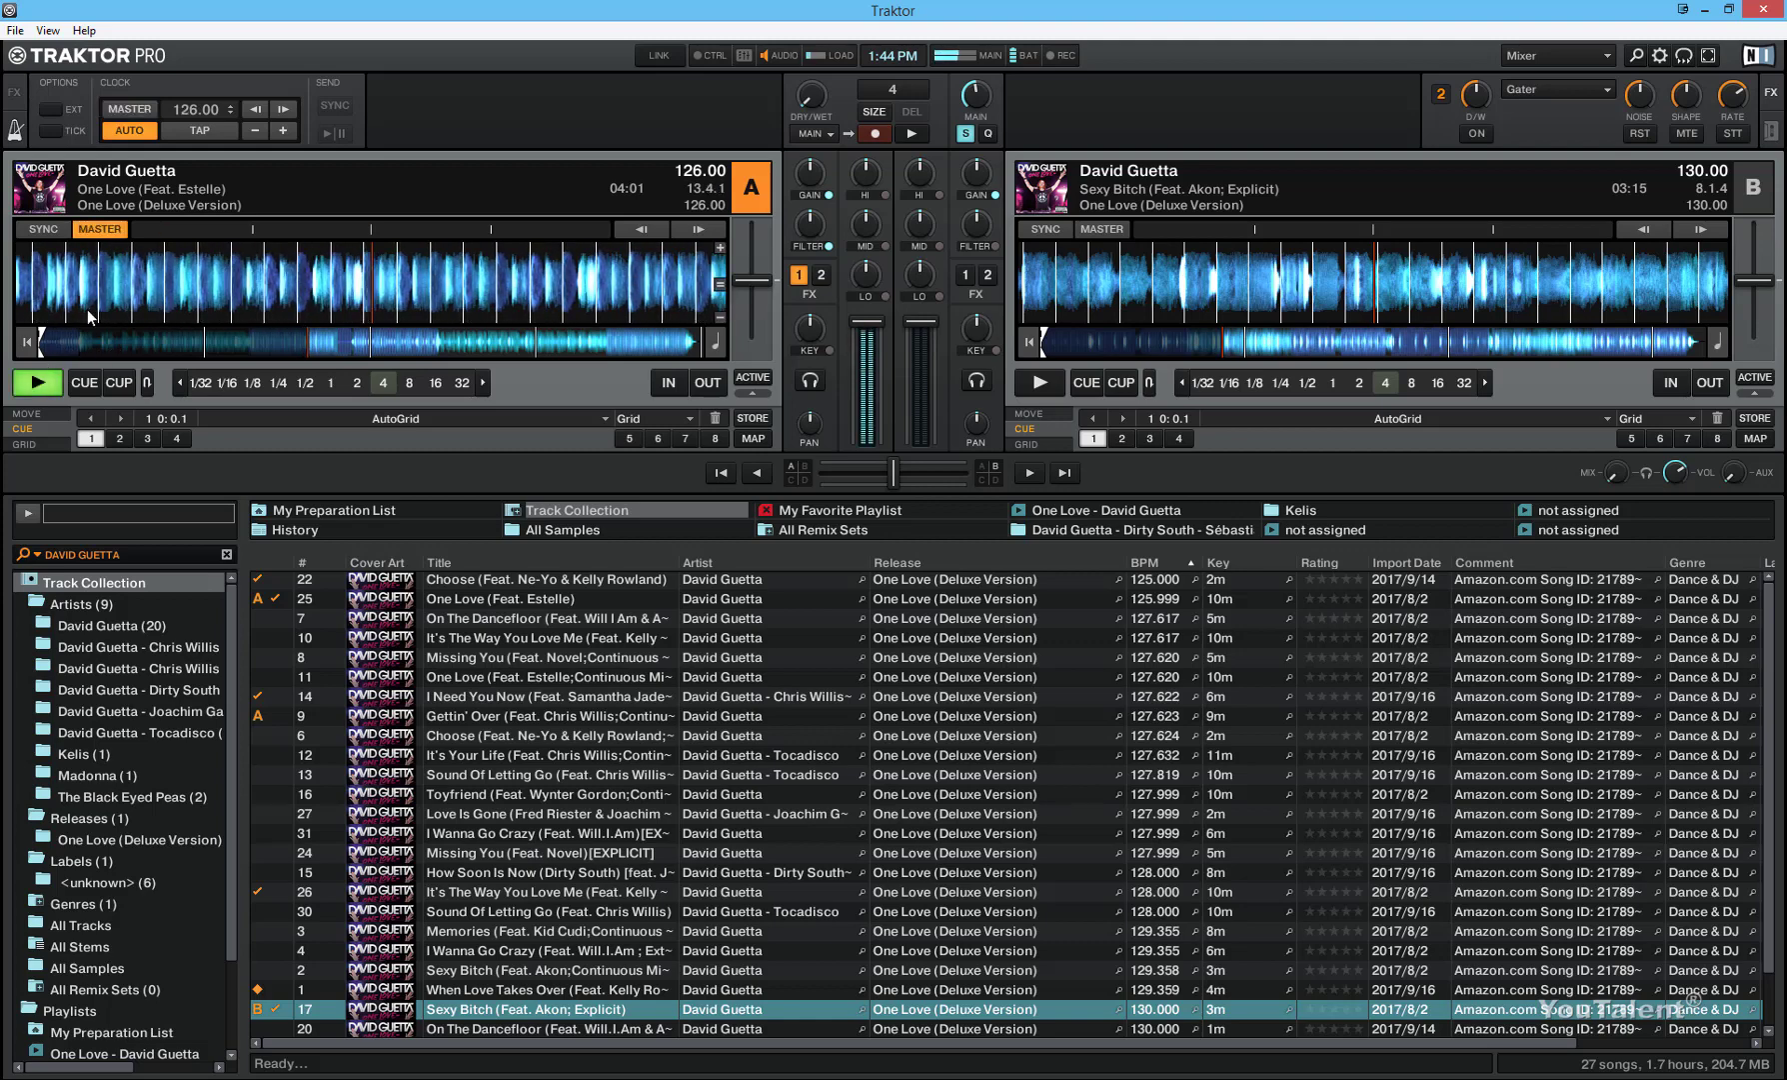
{"action": "left_click", "coordinate": [53, 383]}
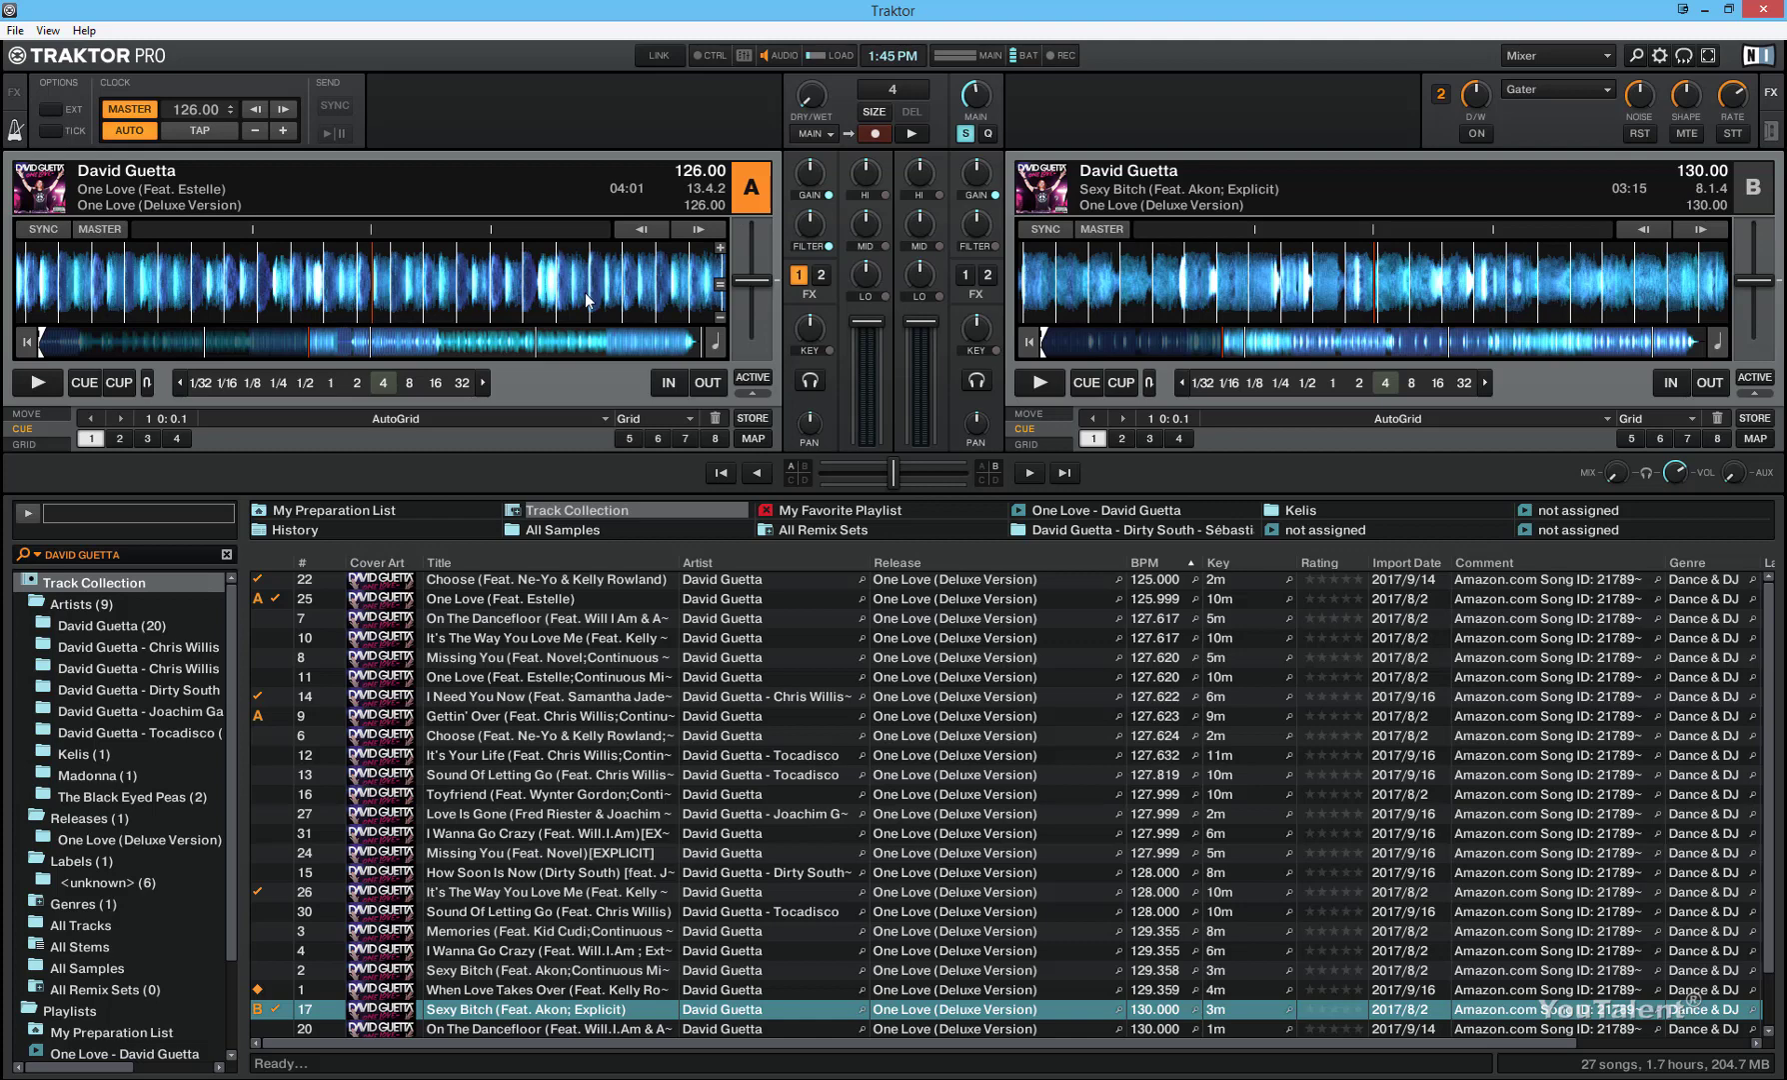
Start both decks, sync deck B to deck A at 126 BPM, then stop both
{"action": "left_click", "coordinate": [40, 382]}
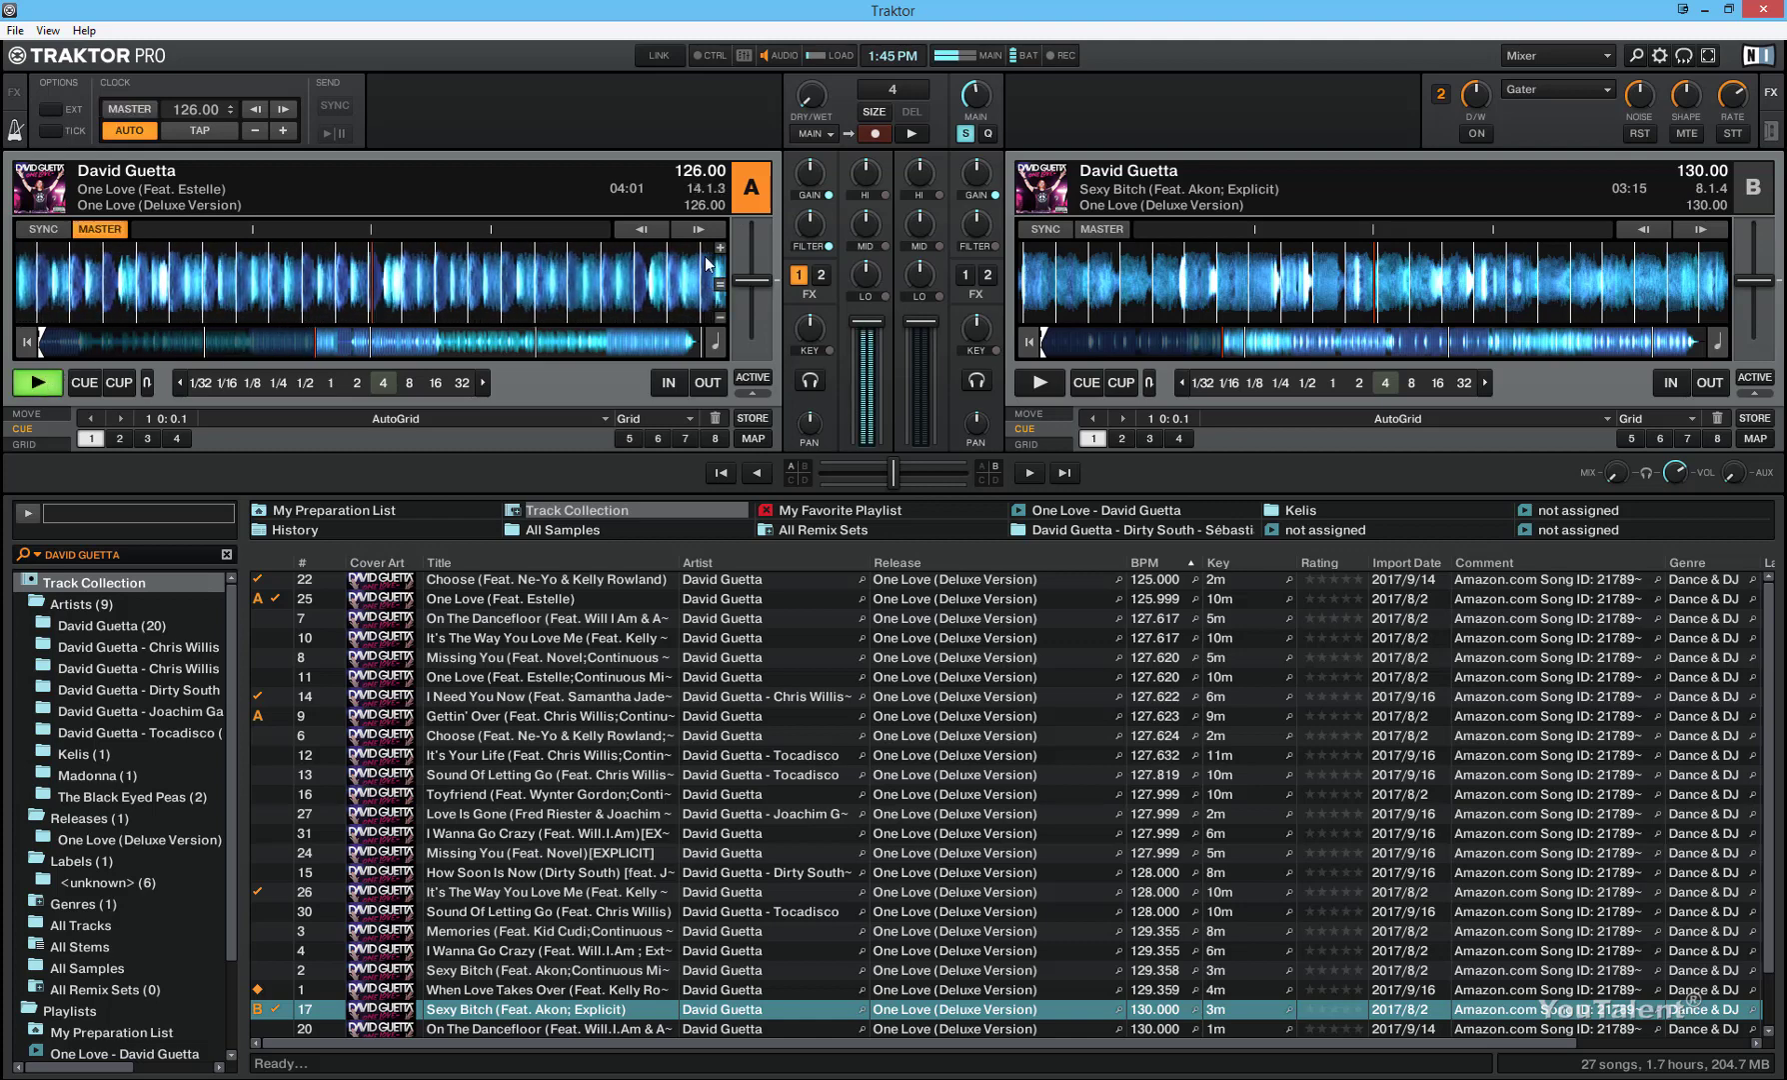
{"action": "left_click", "coordinate": [1045, 381]}
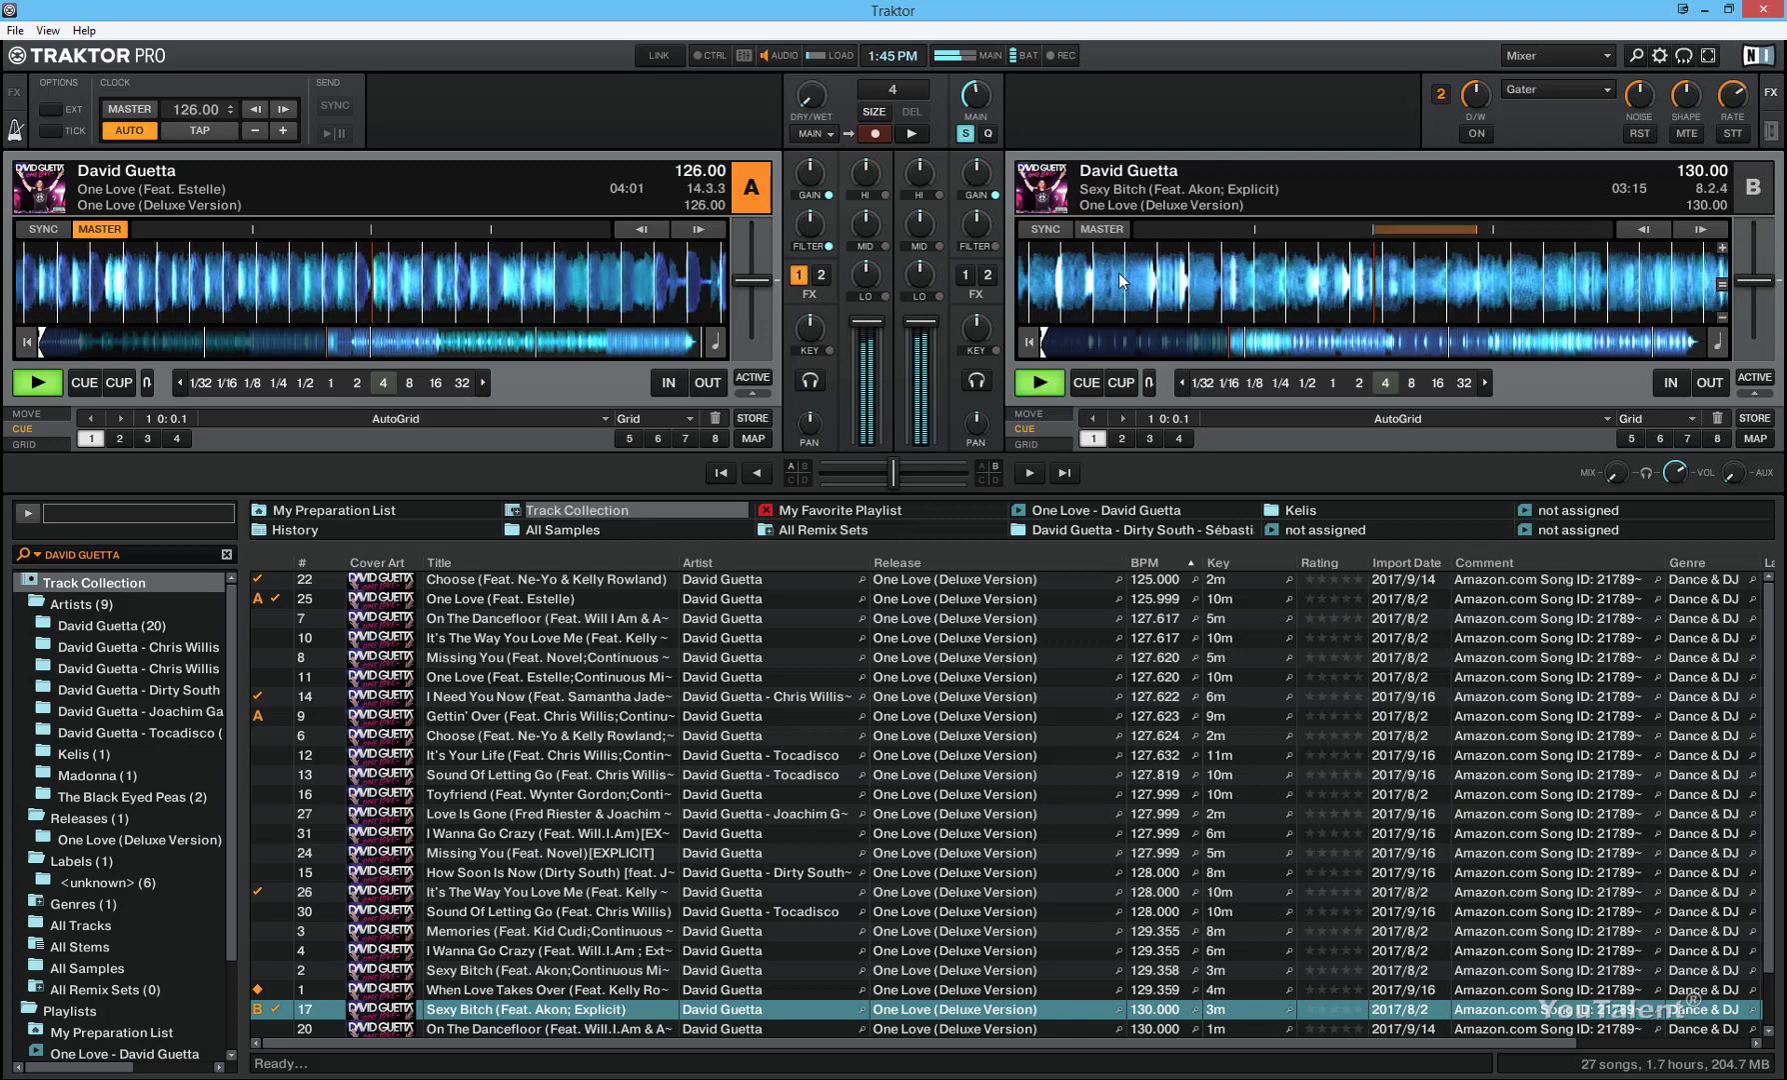
{"action": "left_click", "coordinate": [1056, 228]}
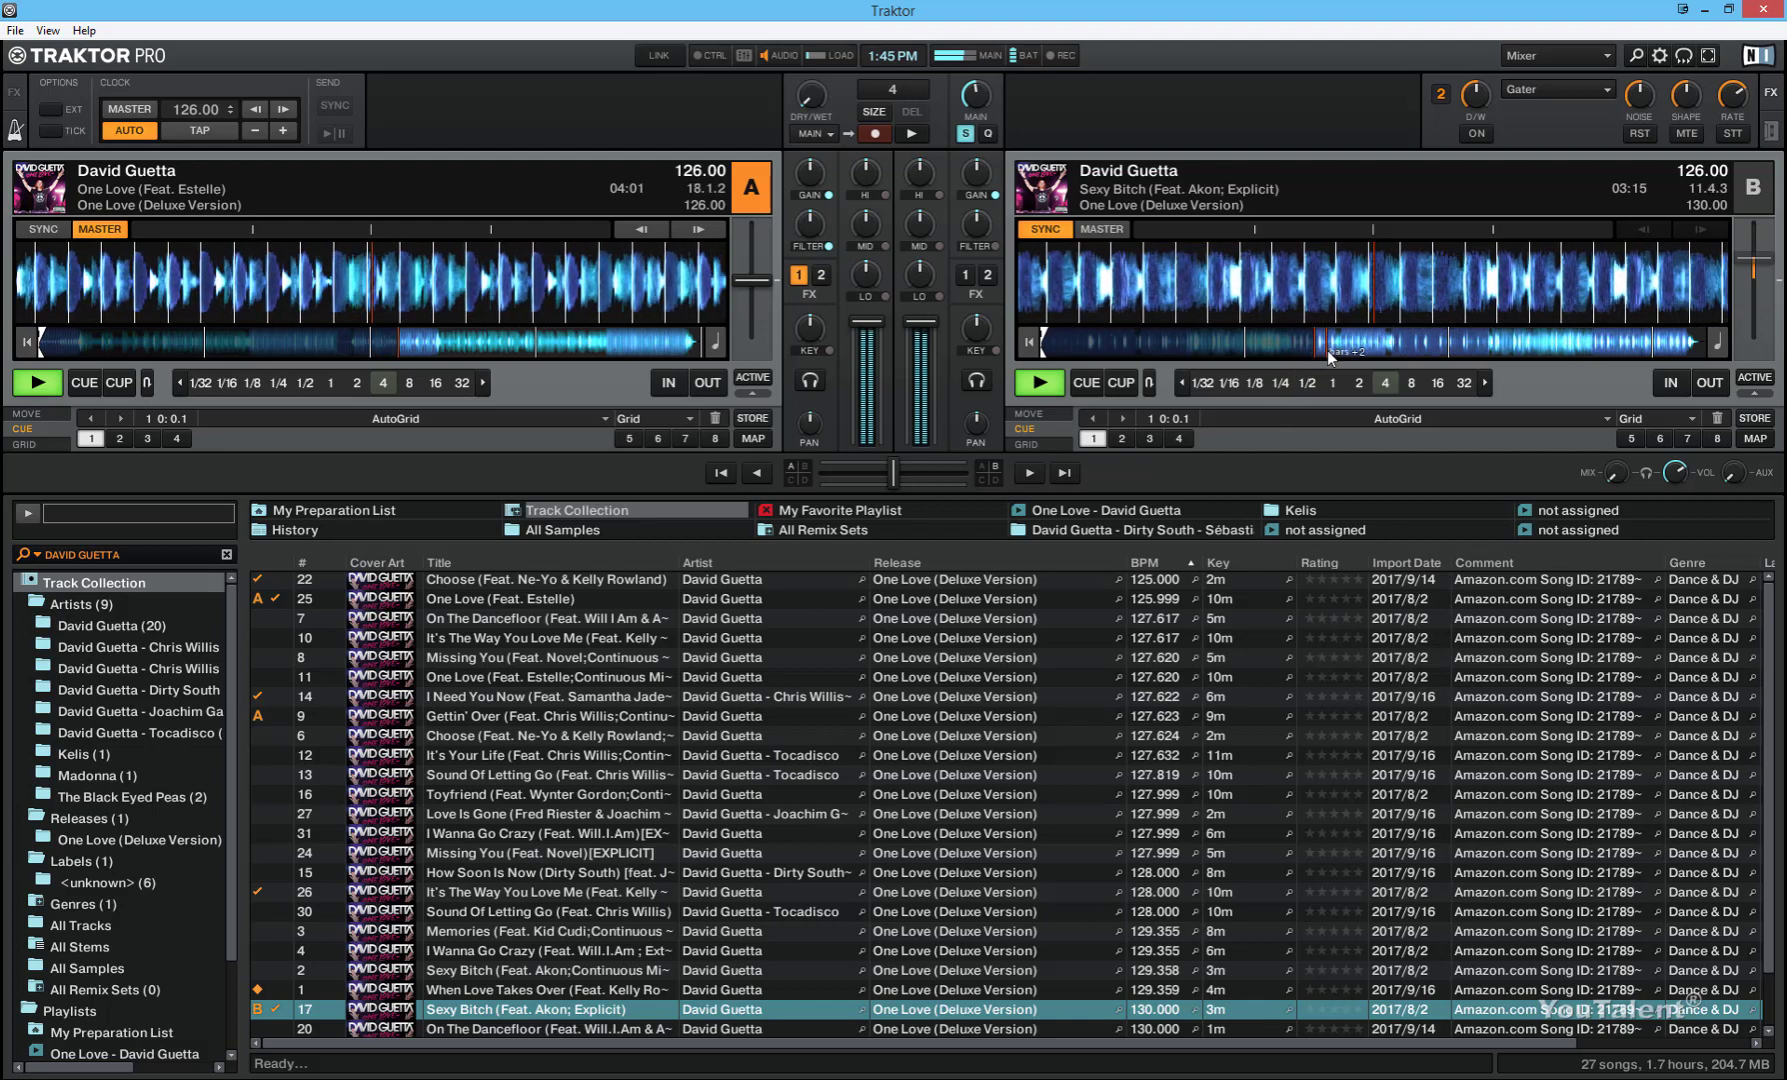
{"action": "left_click", "coordinate": [37, 382]}
{"action": "left_click", "coordinate": [1040, 384]}
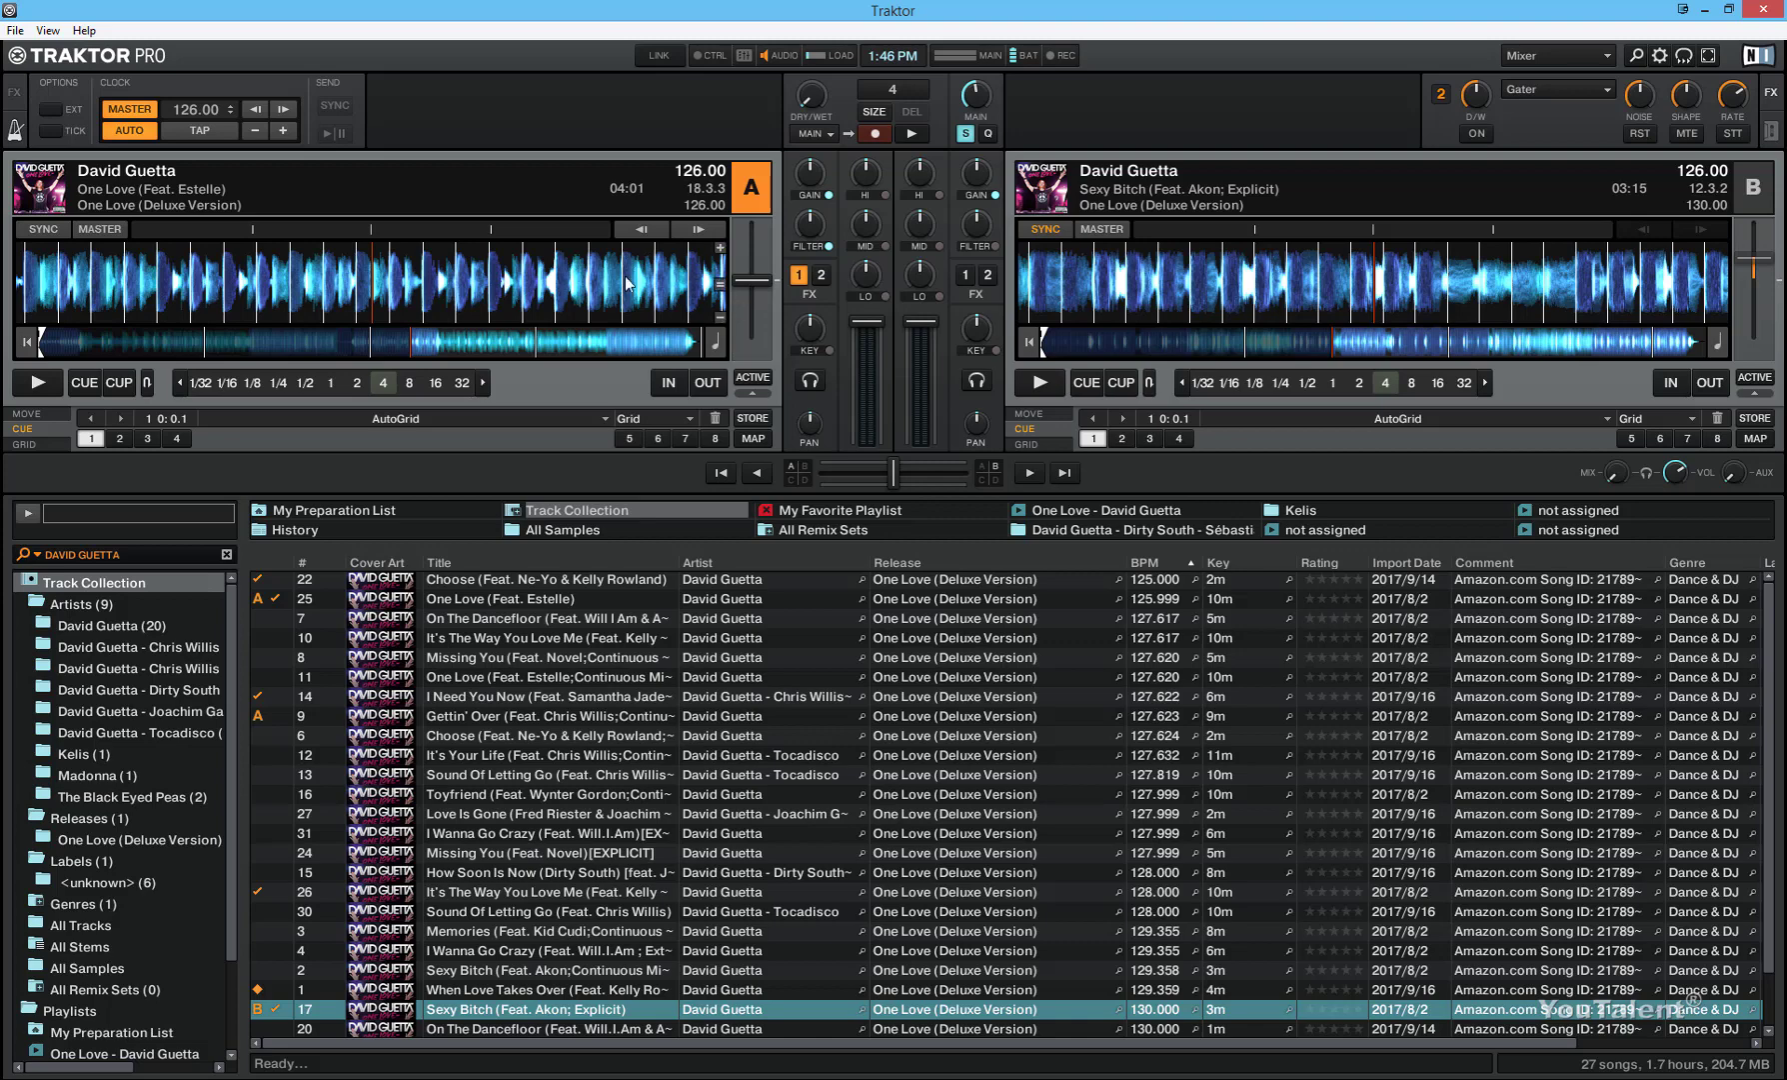
Play both decks and move deck A's tempo fader, briefly reaching 136.08 BPM, then reset it to 126
{"action": "left_click", "coordinate": [40, 381]}
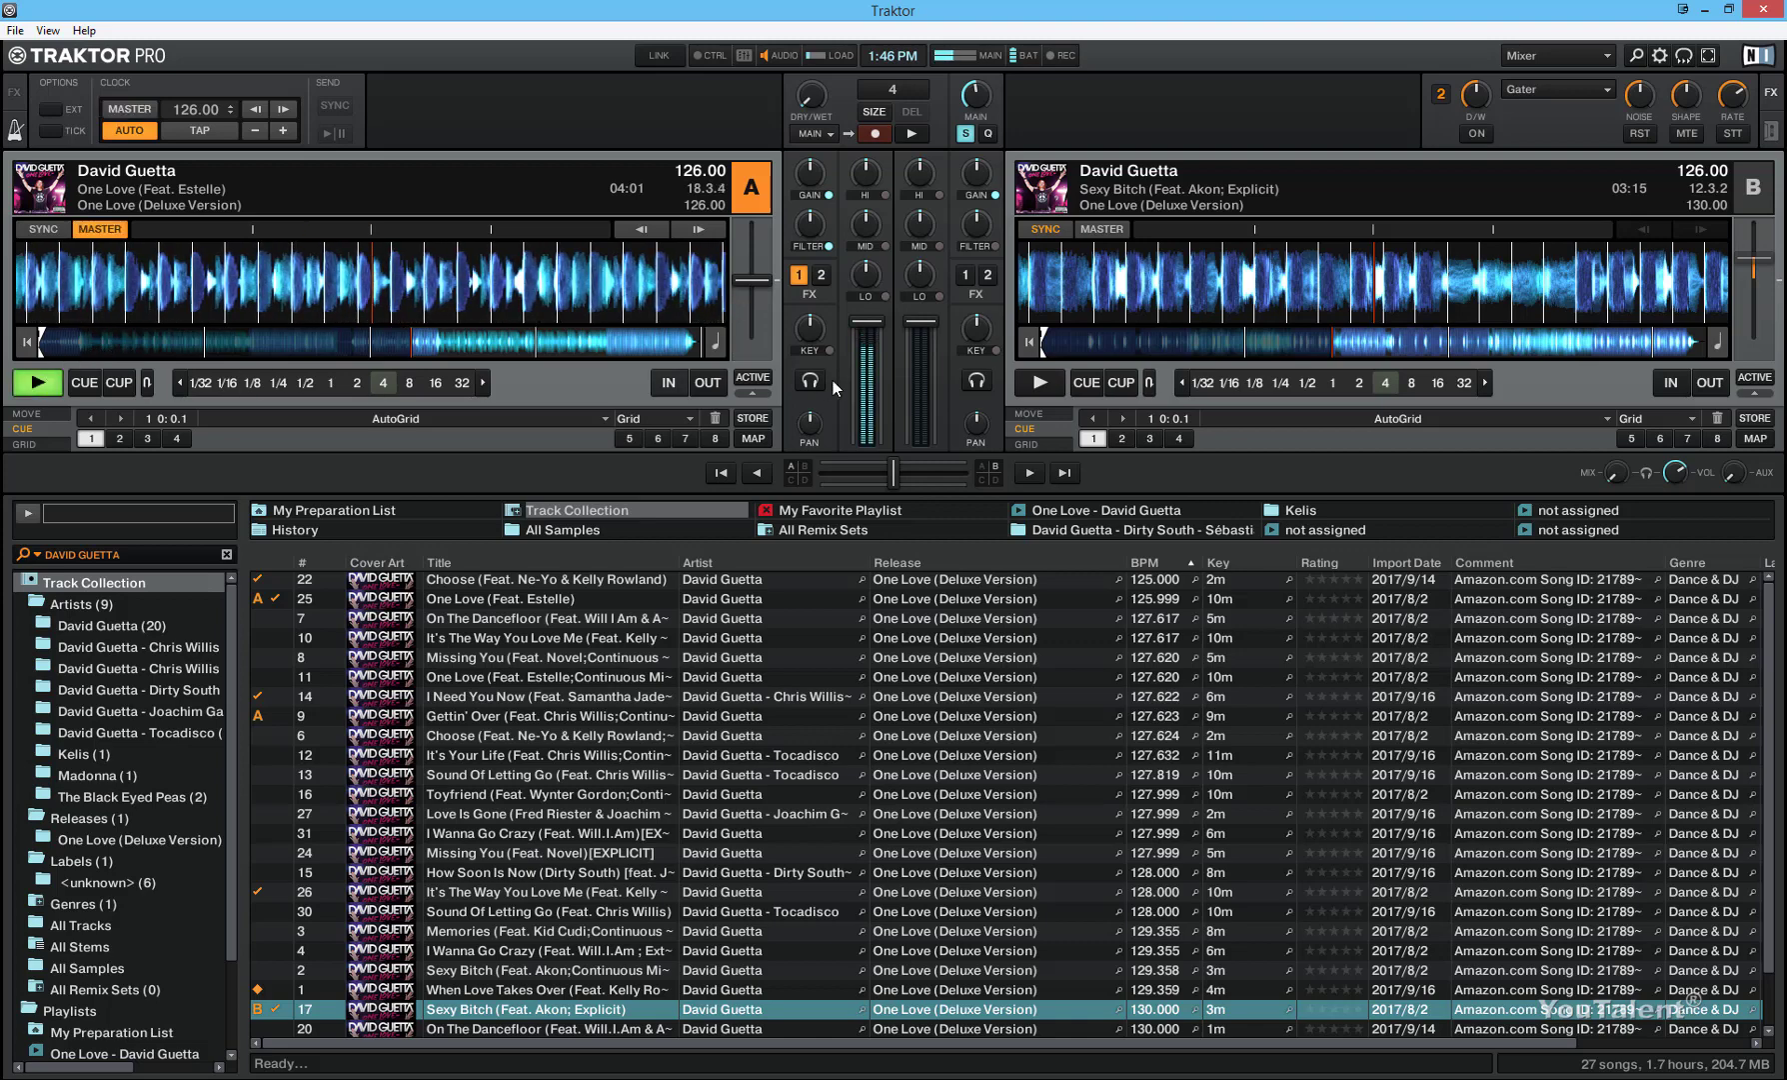
{"action": "left_click", "coordinate": [1045, 384]}
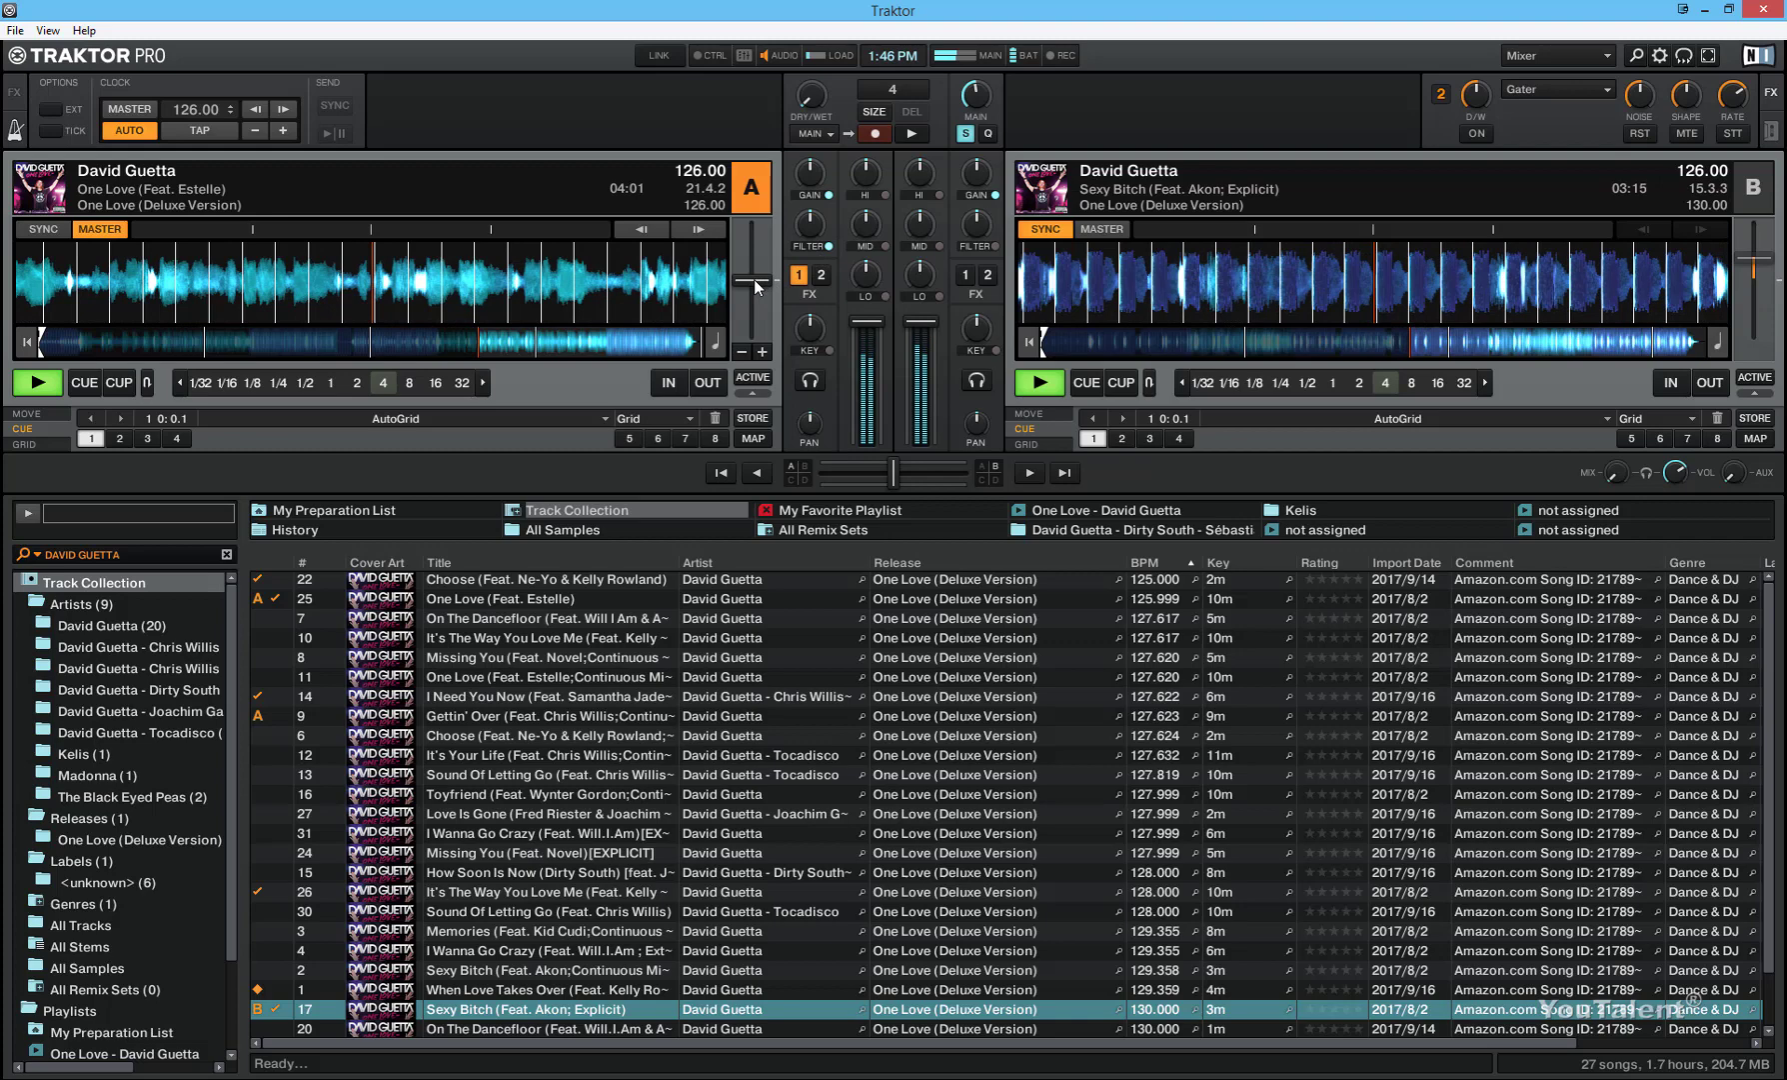
{"action": "left_click_drag", "start_coordinate": [753, 279], "coordinate": [754, 251]}
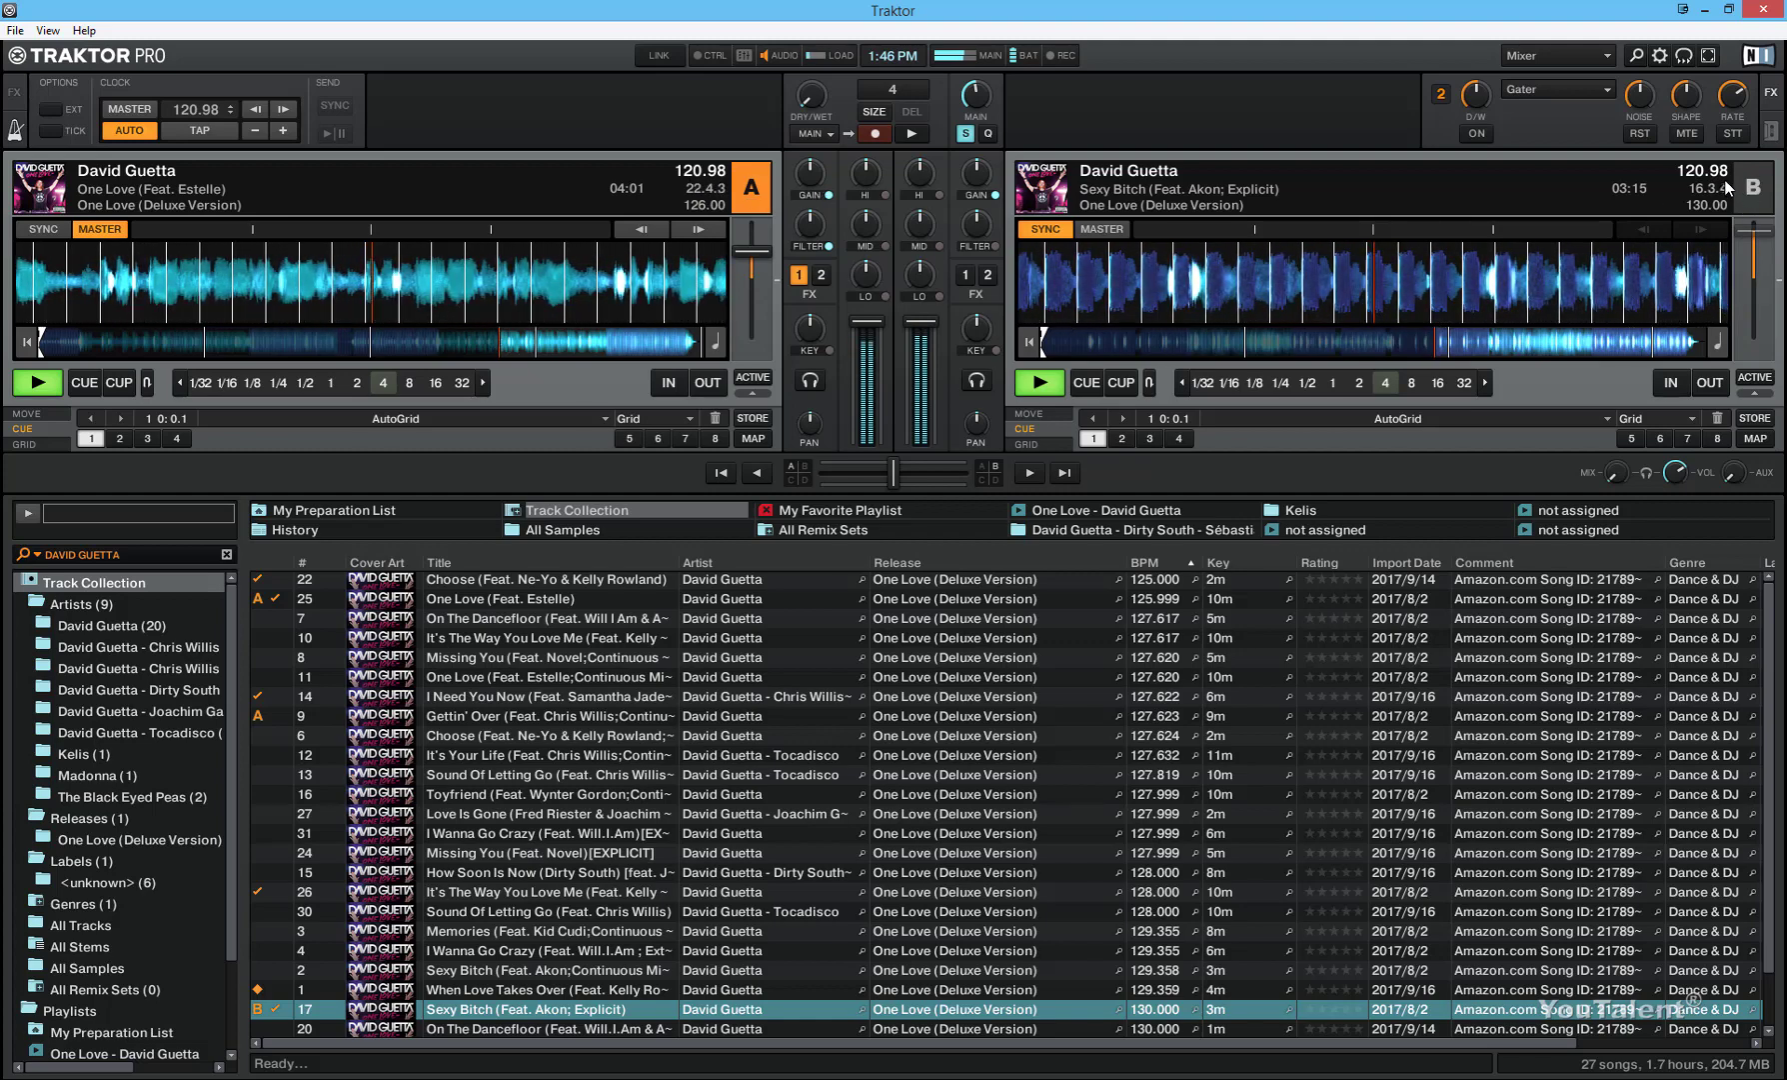
{"action": "left_click_drag", "start_coordinate": [761, 251], "coordinate": [761, 257]}
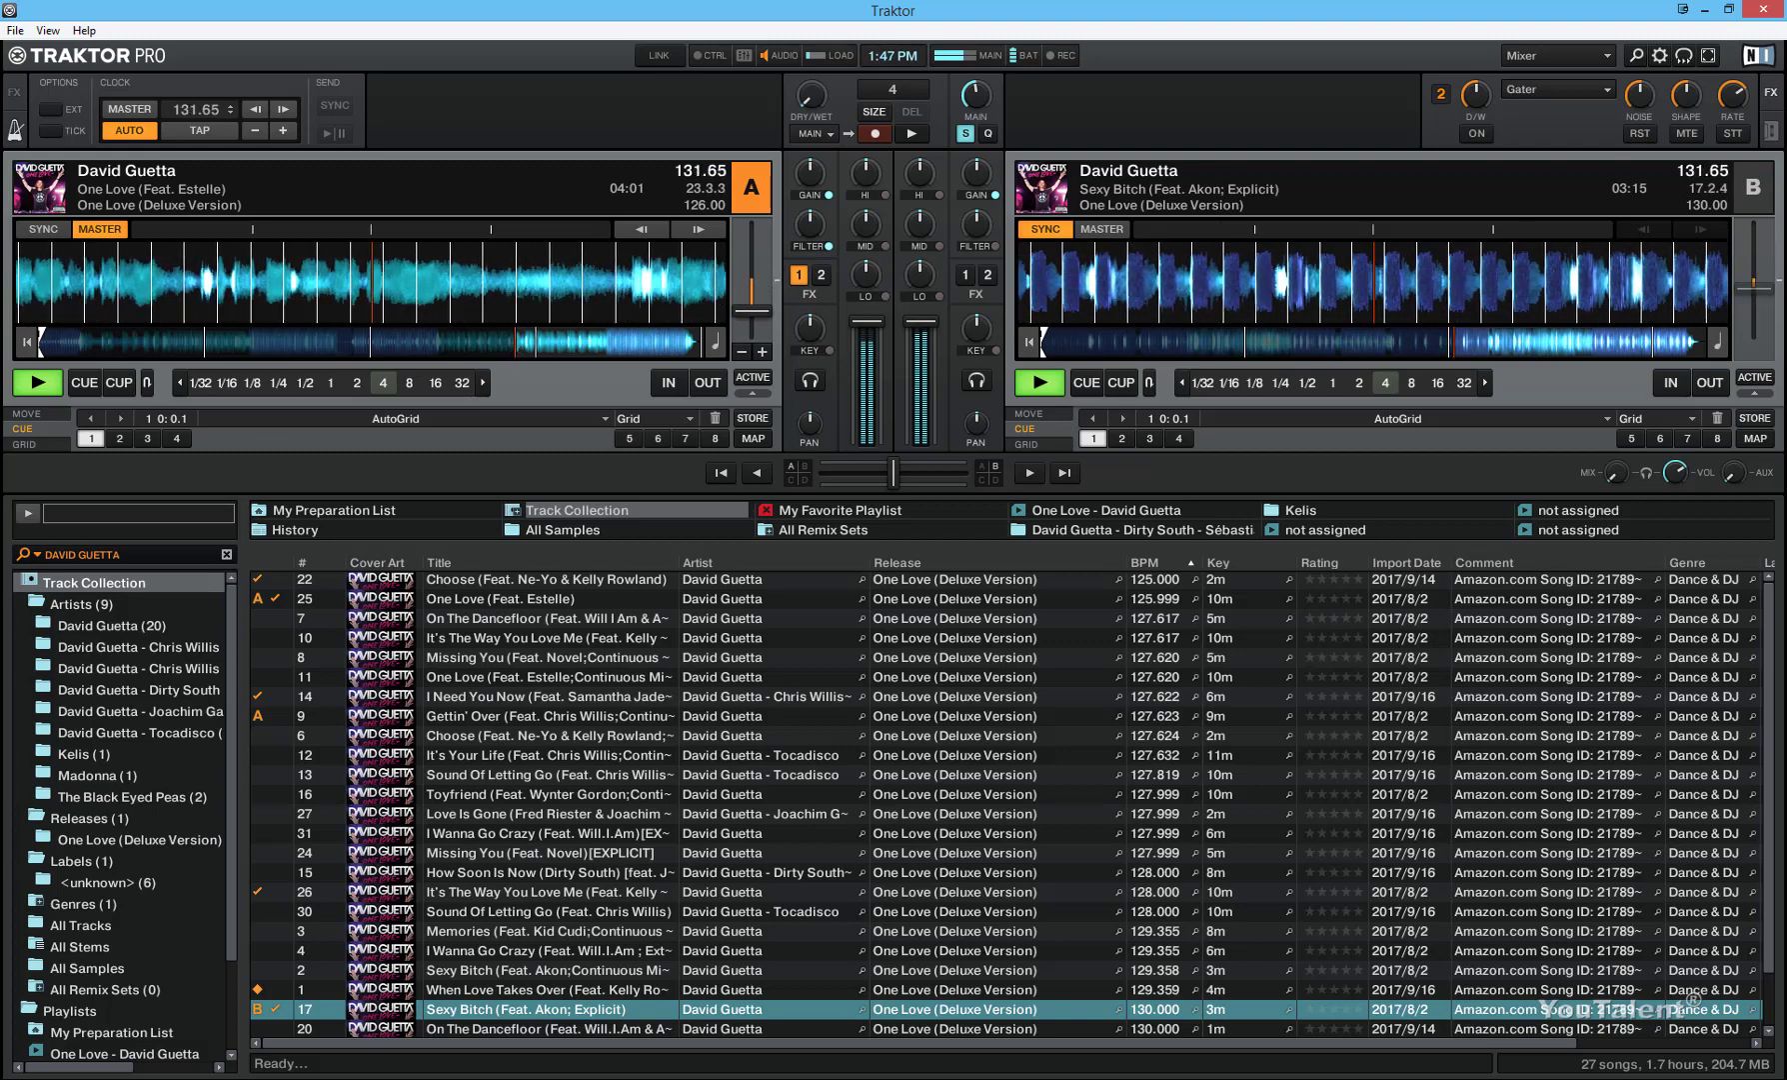
{"action": "left_click_drag", "start_coordinate": [751, 322], "coordinate": [751, 335]}
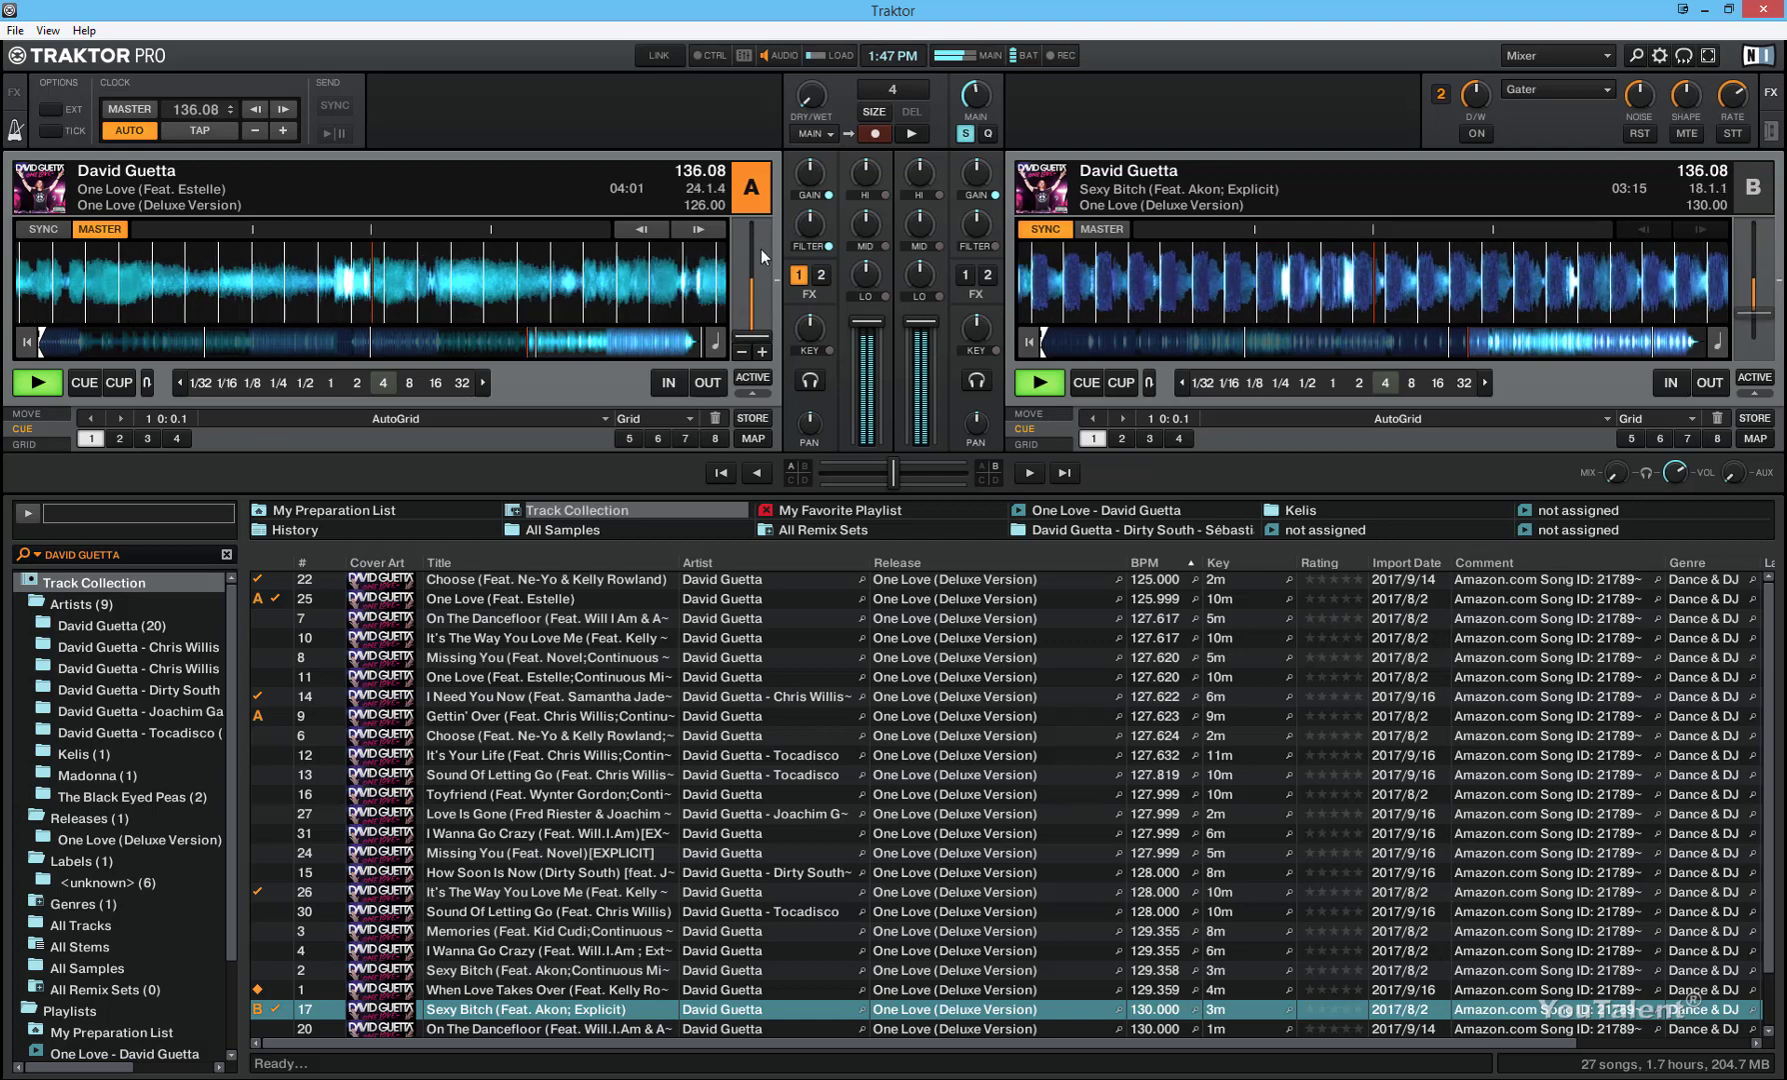
{"action": "double_click", "coordinate": [755, 336]}
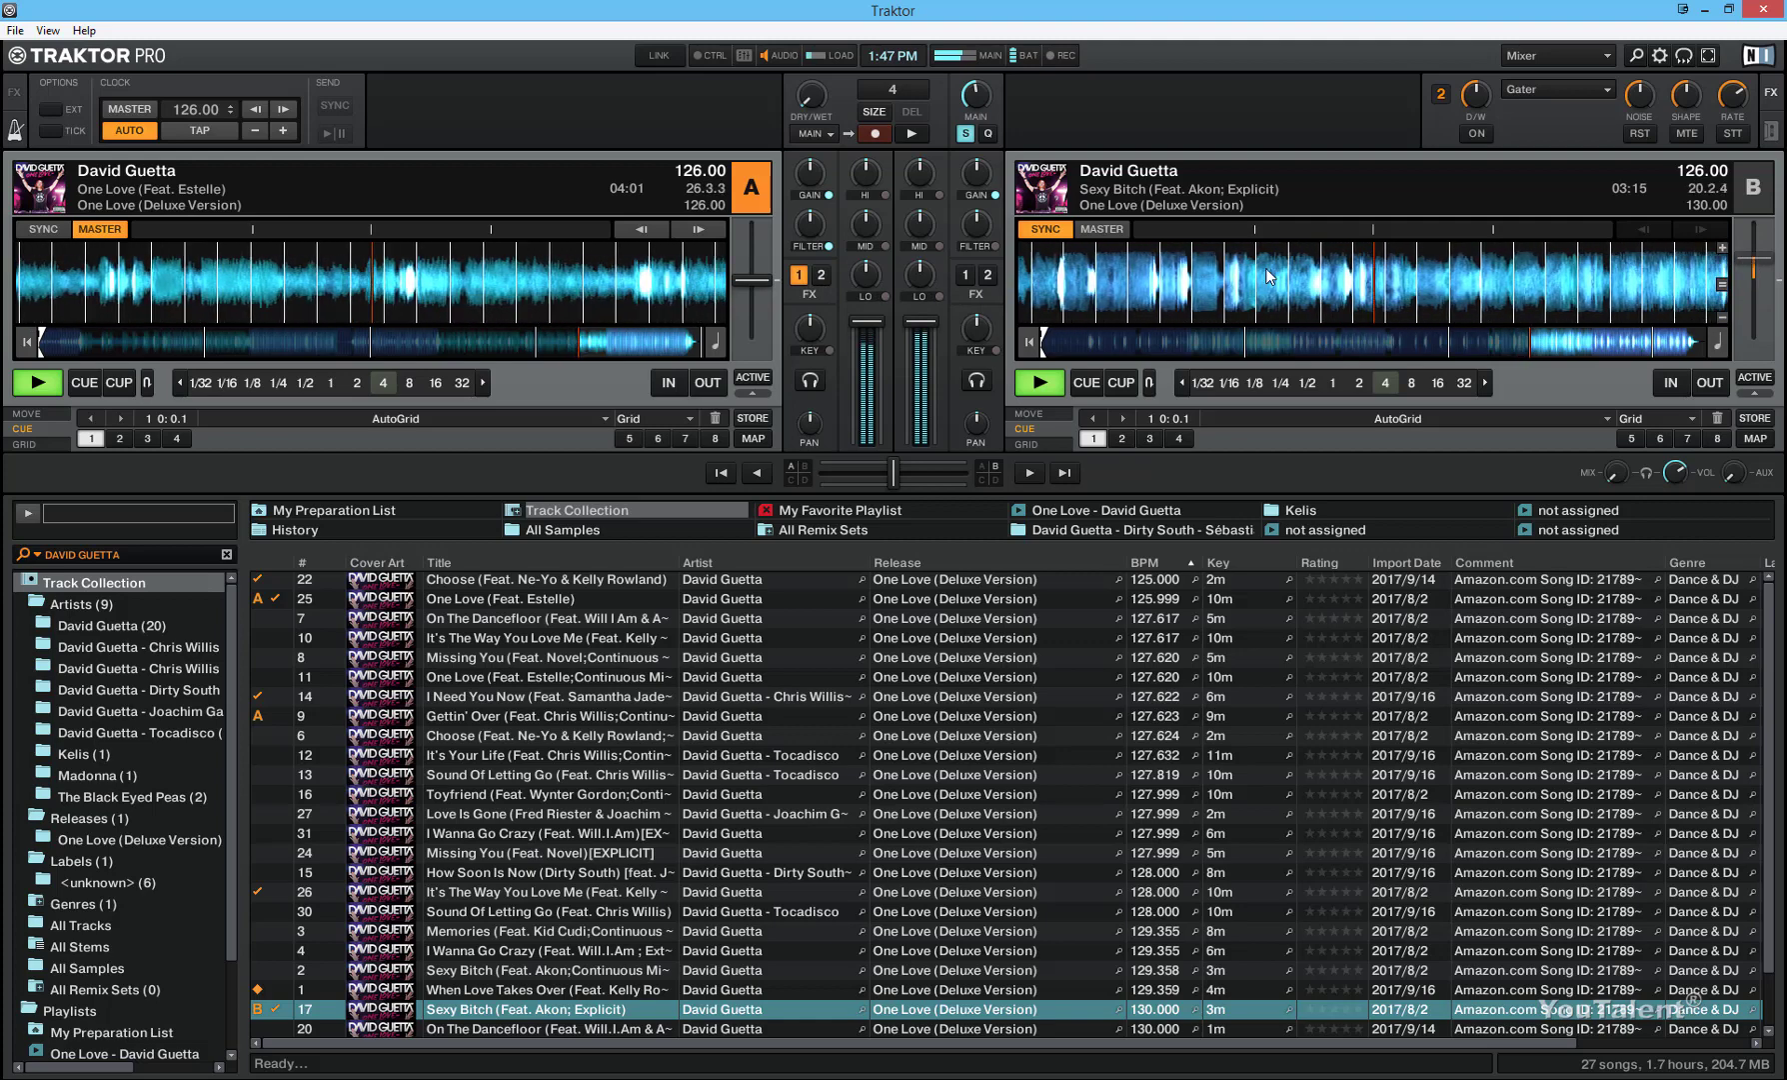
Unsync deck B, raise it to 135.26 BPM, nudge its beats toward deck A, then stop both decks
{"action": "left_click", "coordinate": [1045, 229]}
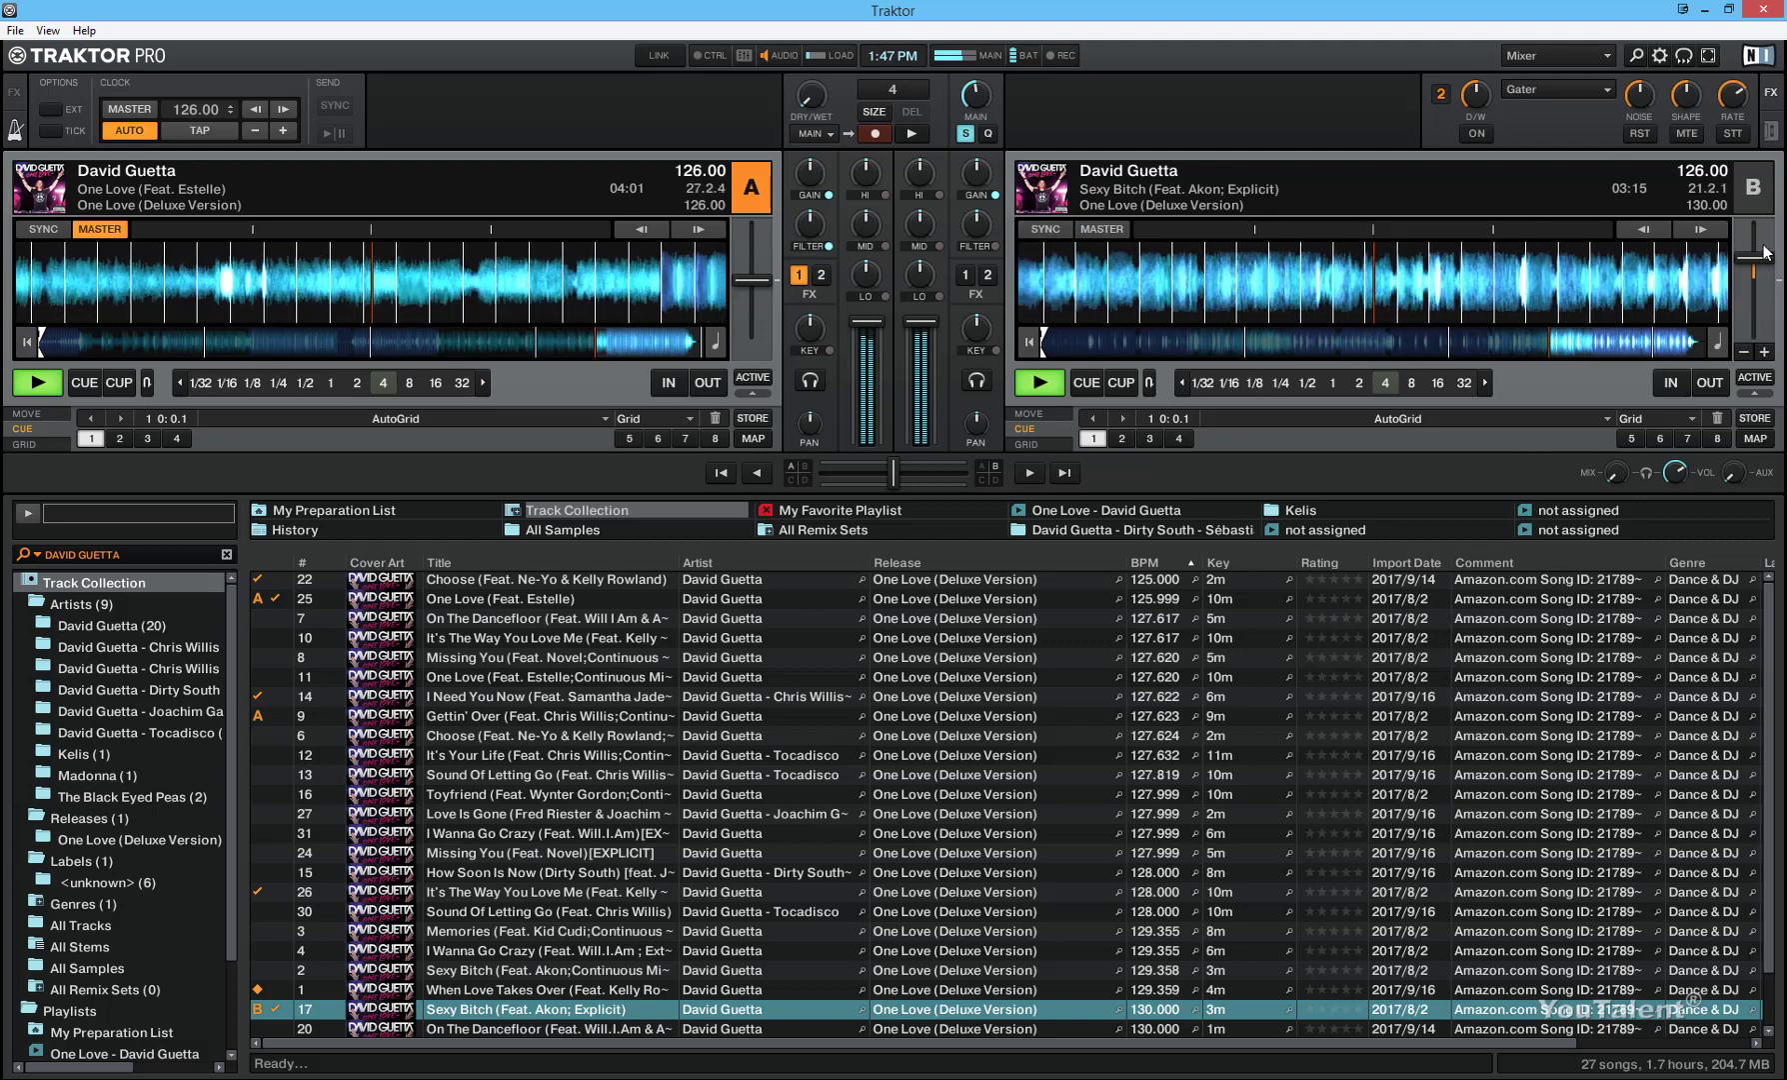
{"action": "left_click_drag", "start_coordinate": [1754, 258], "coordinate": [1755, 278]}
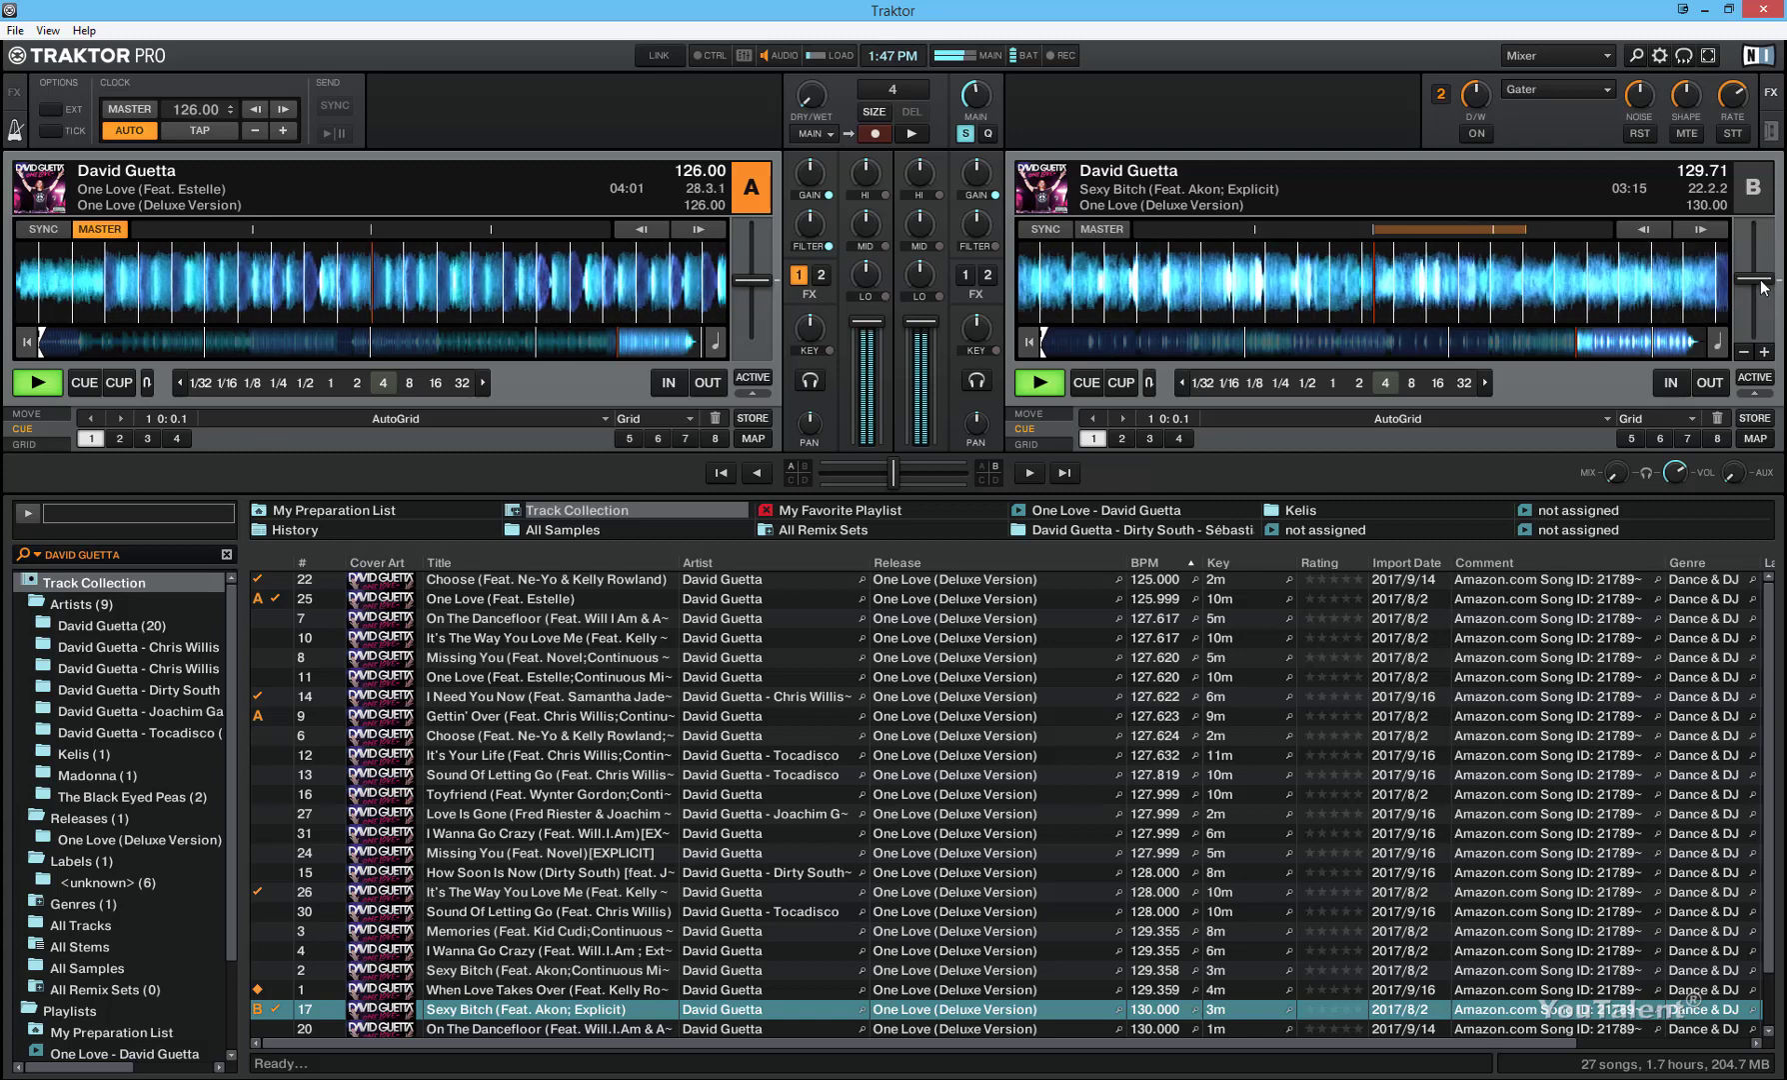
{"action": "left_click_drag", "start_coordinate": [1754, 279], "coordinate": [1754, 281]}
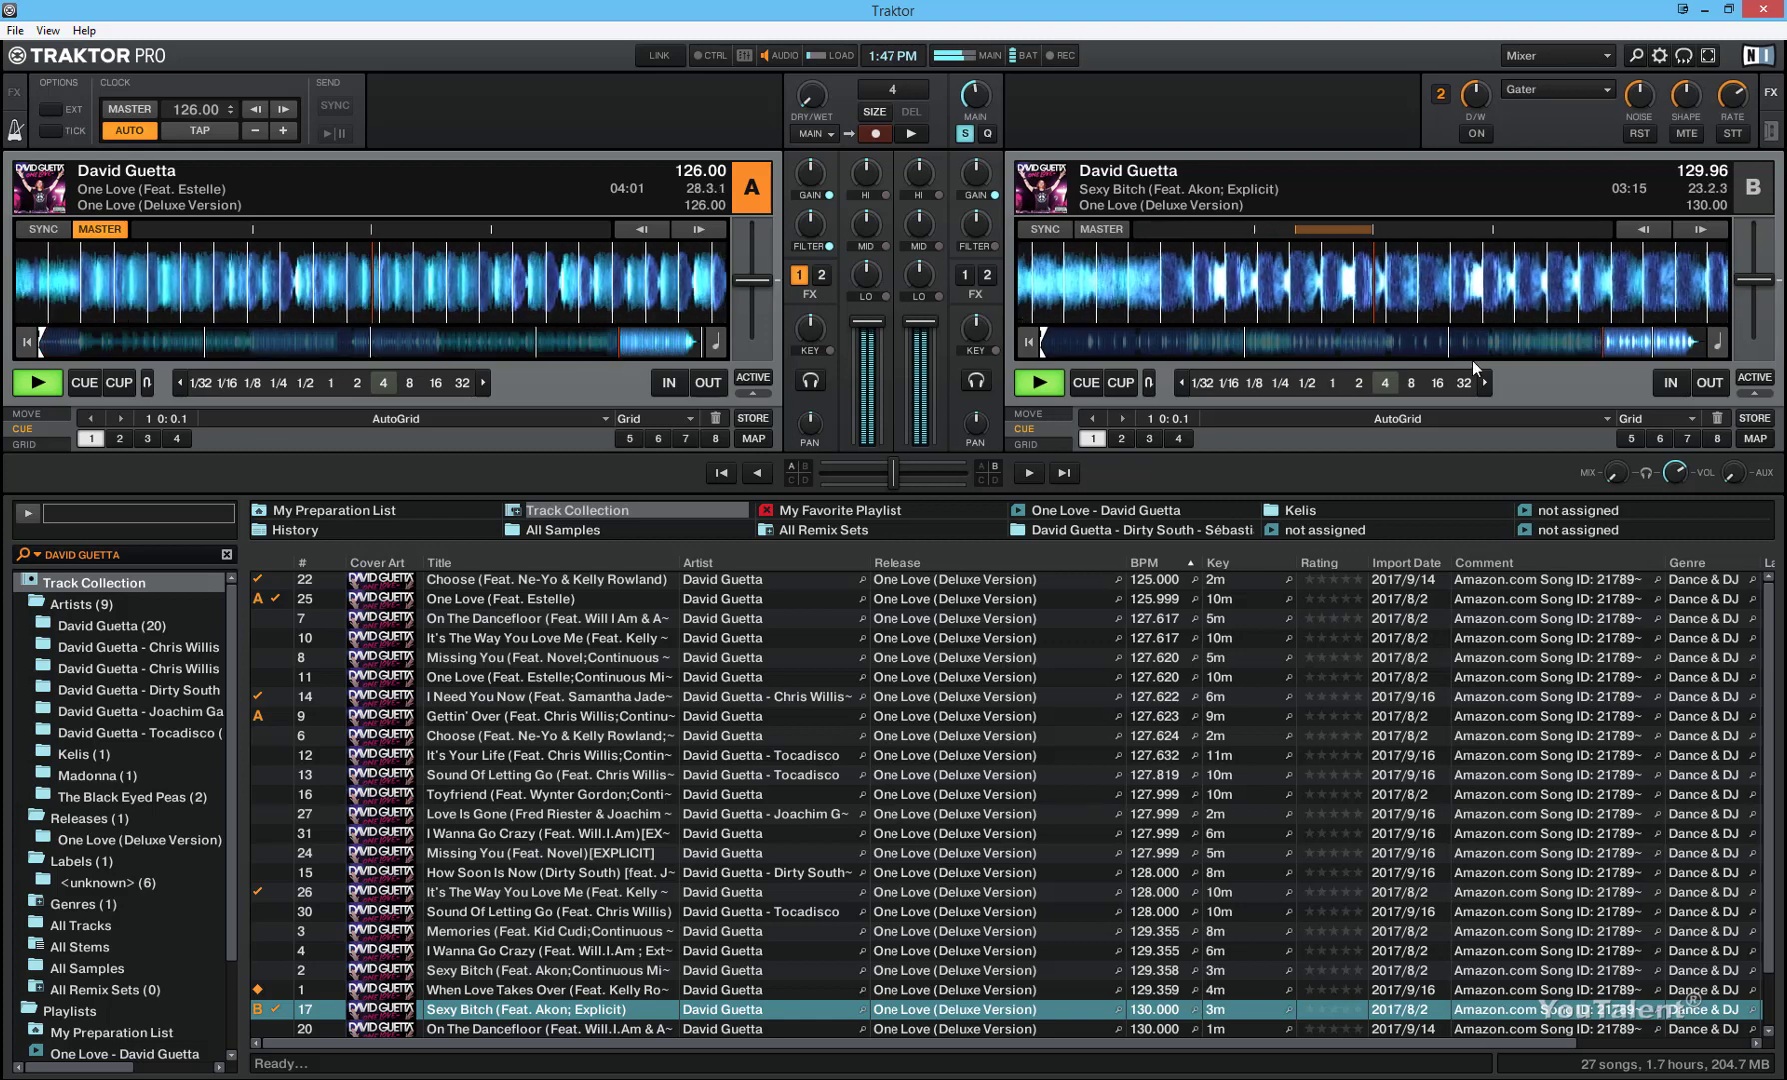
{"action": "mouse_move", "coordinate": [1721, 299]}
{"action": "left_click_drag", "start_coordinate": [1753, 280], "coordinate": [1753, 308]}
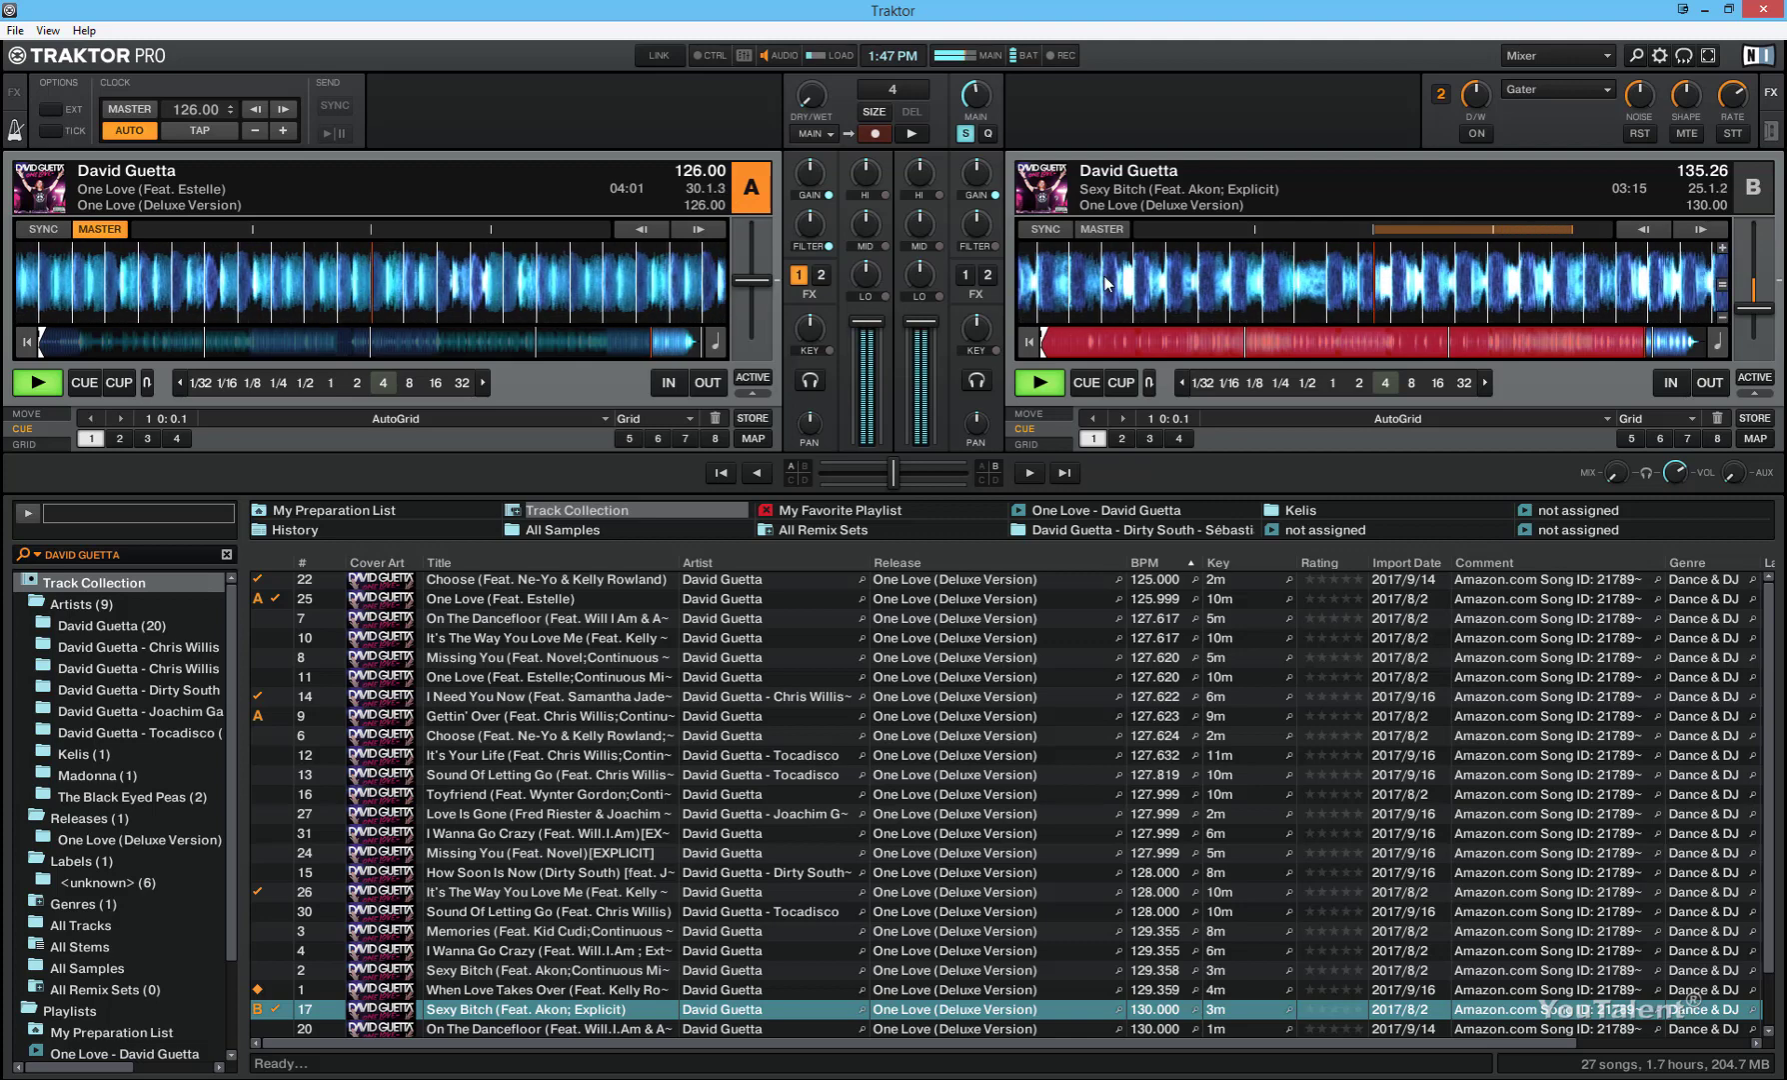
{"action": "left_click_drag", "start_coordinate": [1104, 277], "coordinate": [1106, 297]}
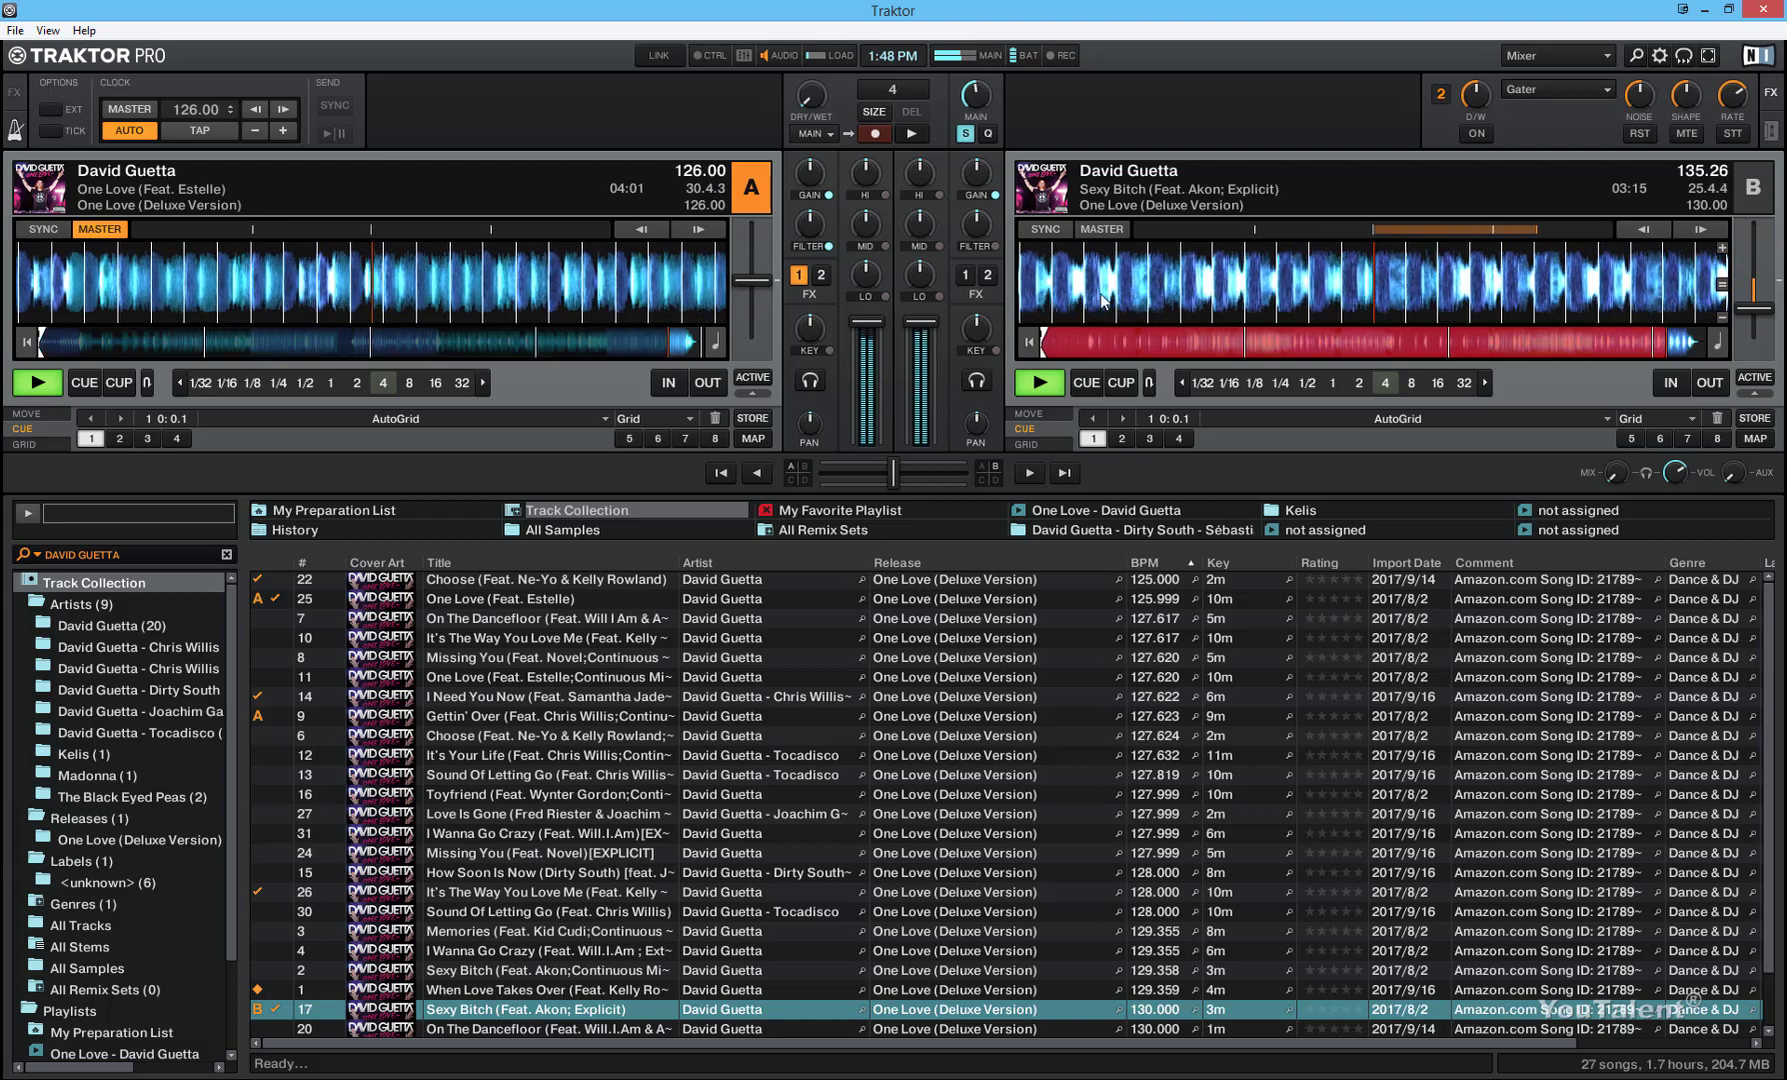
{"action": "left_click", "coordinate": [1060, 381]}
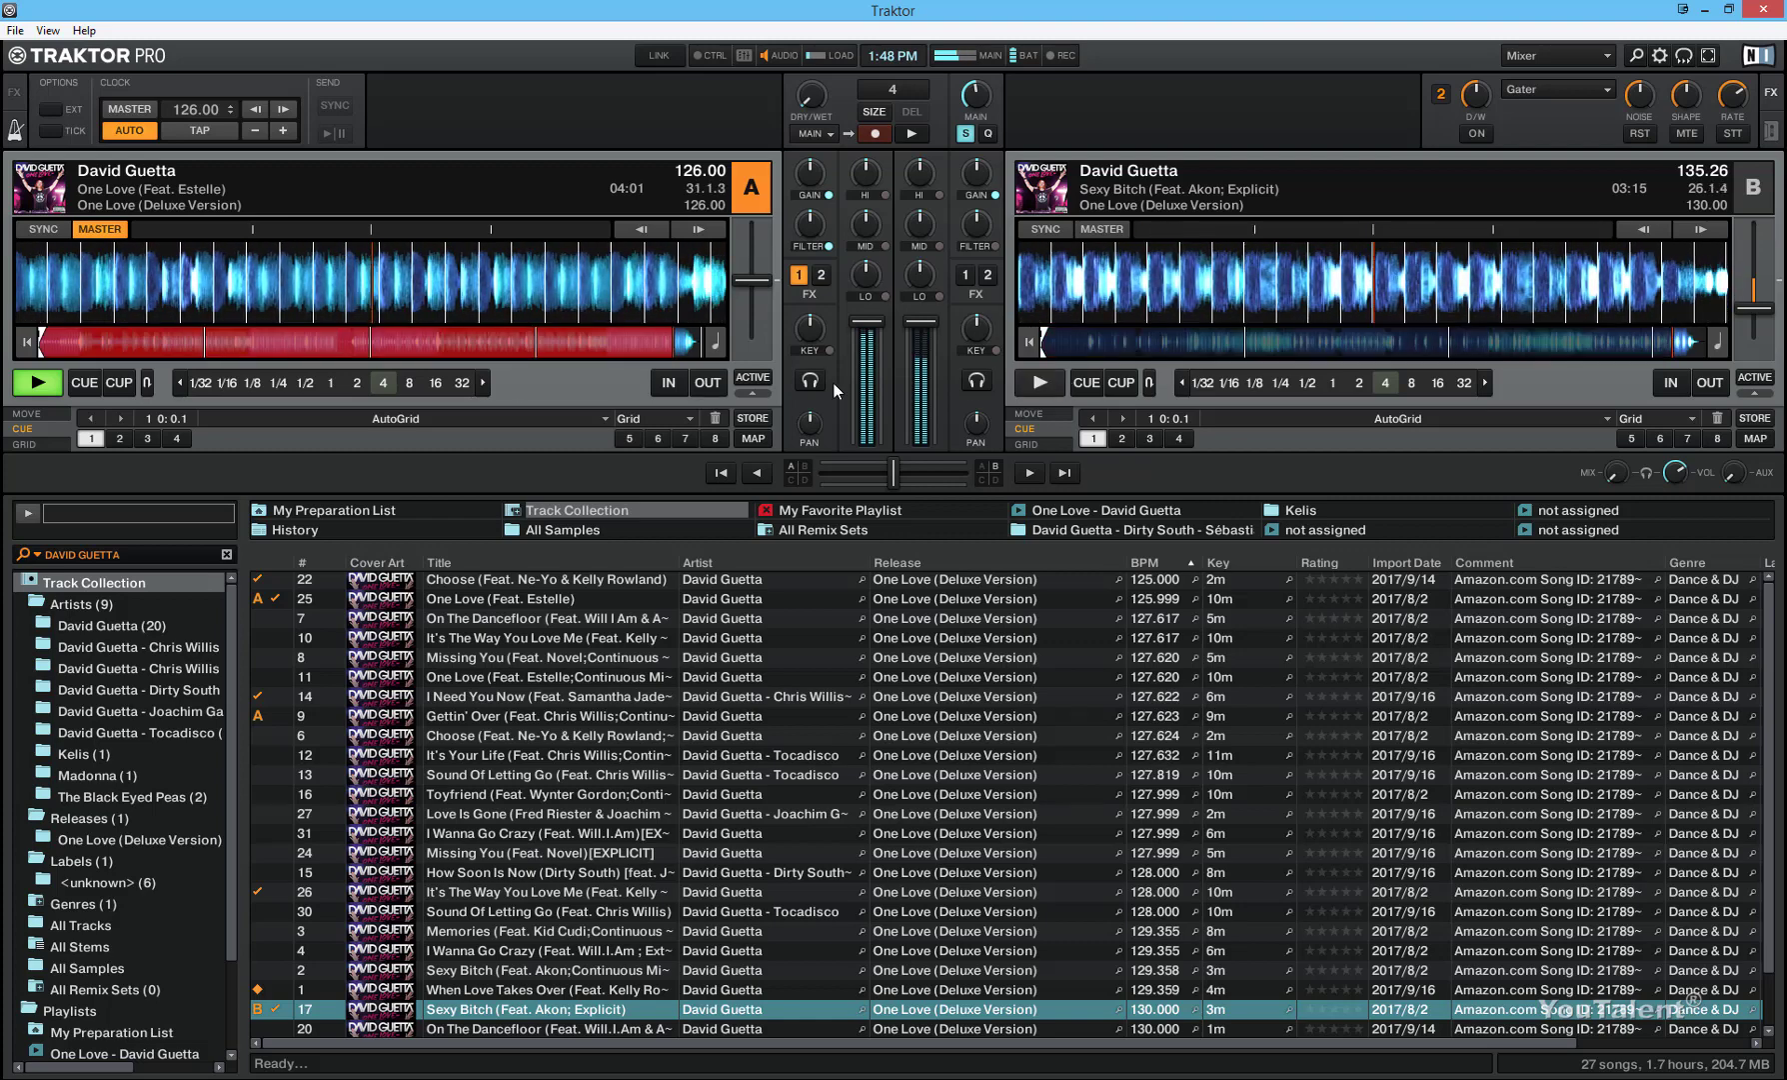
{"action": "left_click", "coordinate": [61, 379]}
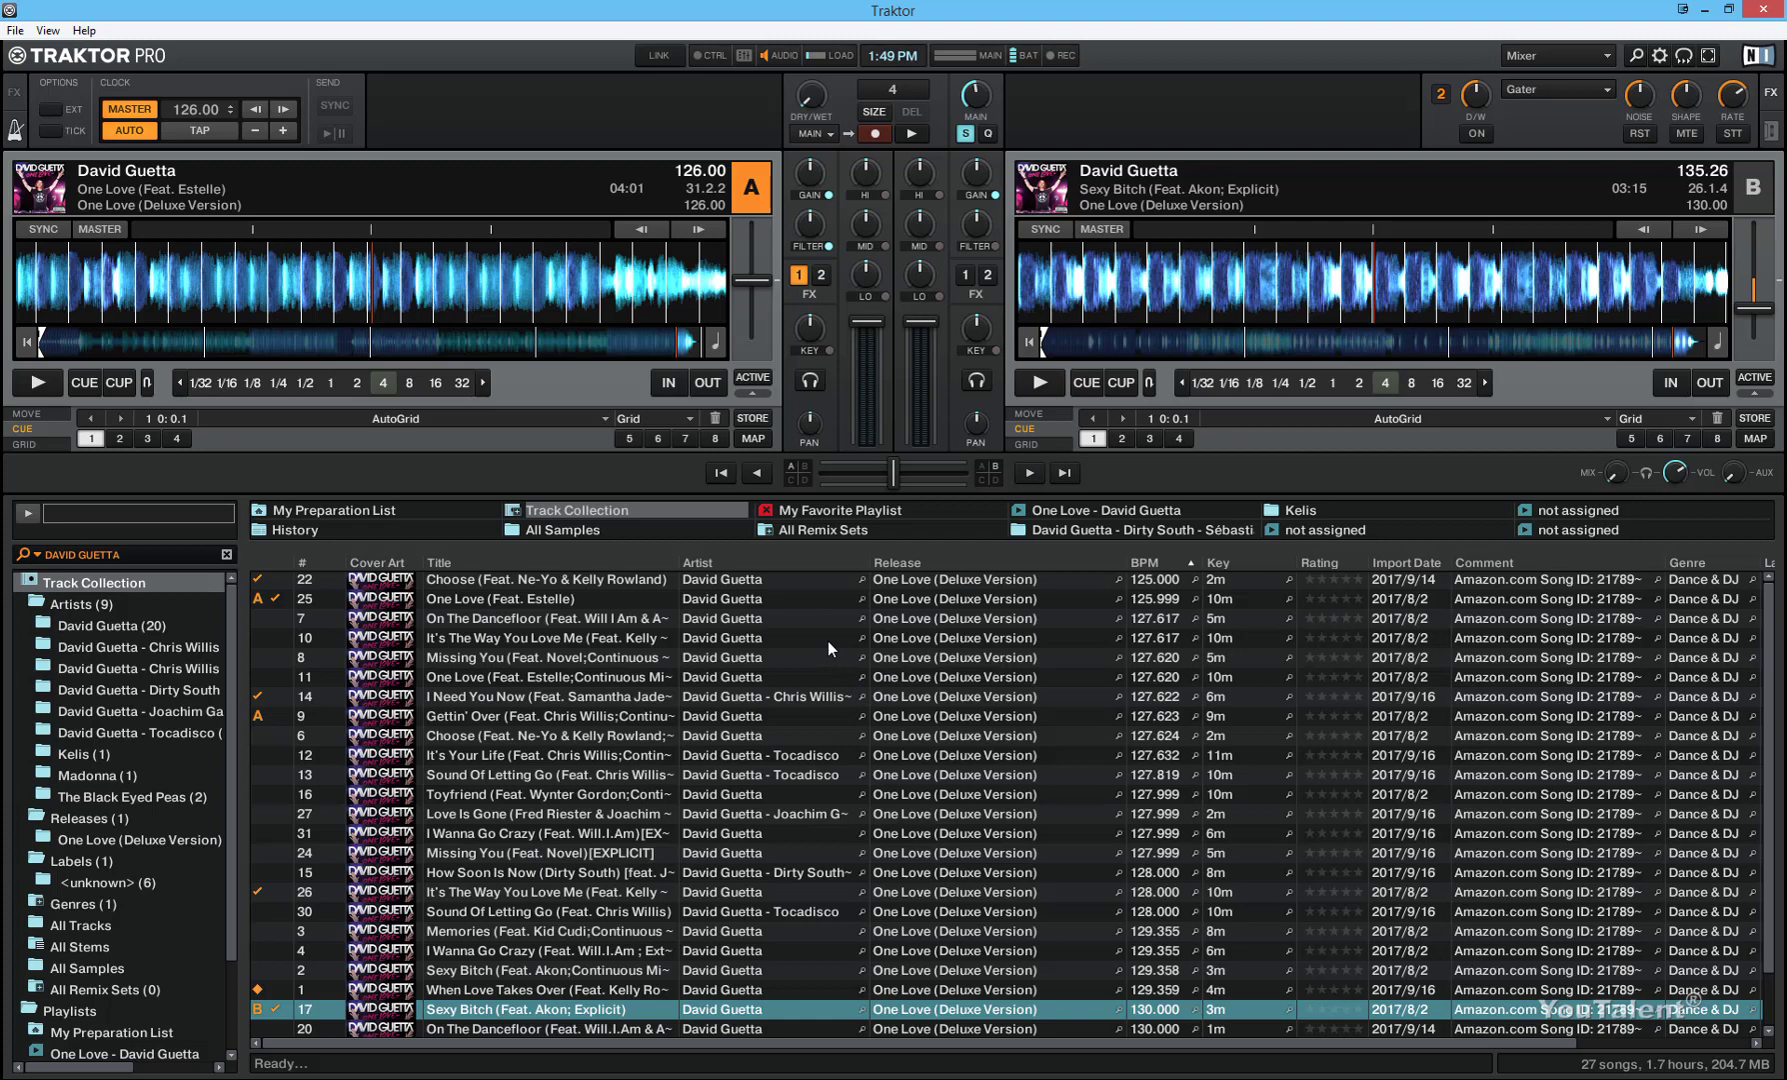
Load Choose onto deck A and Memories (Feat. Kid Cudi) onto deck B, then play both
{"action": "left_click", "coordinate": [690, 583]}
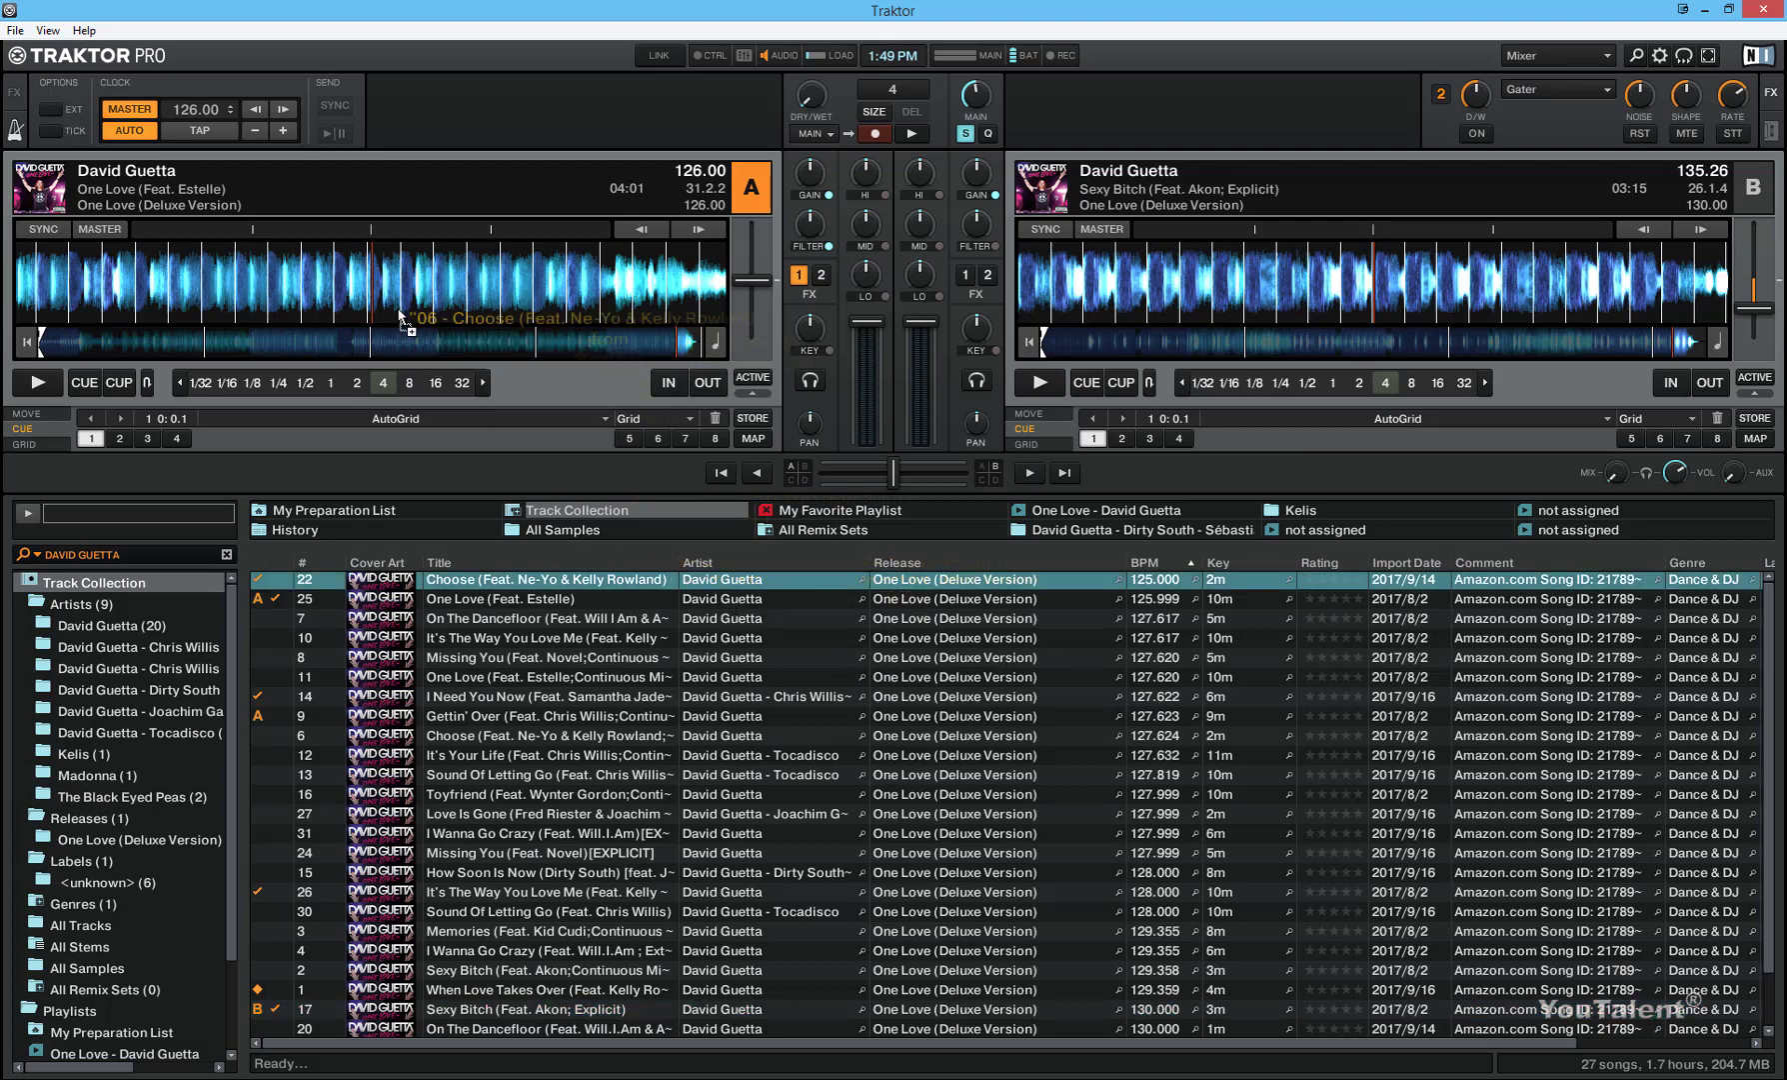
{"action": "left_click_drag", "start_coordinate": [399, 315], "coordinate": [401, 311]}
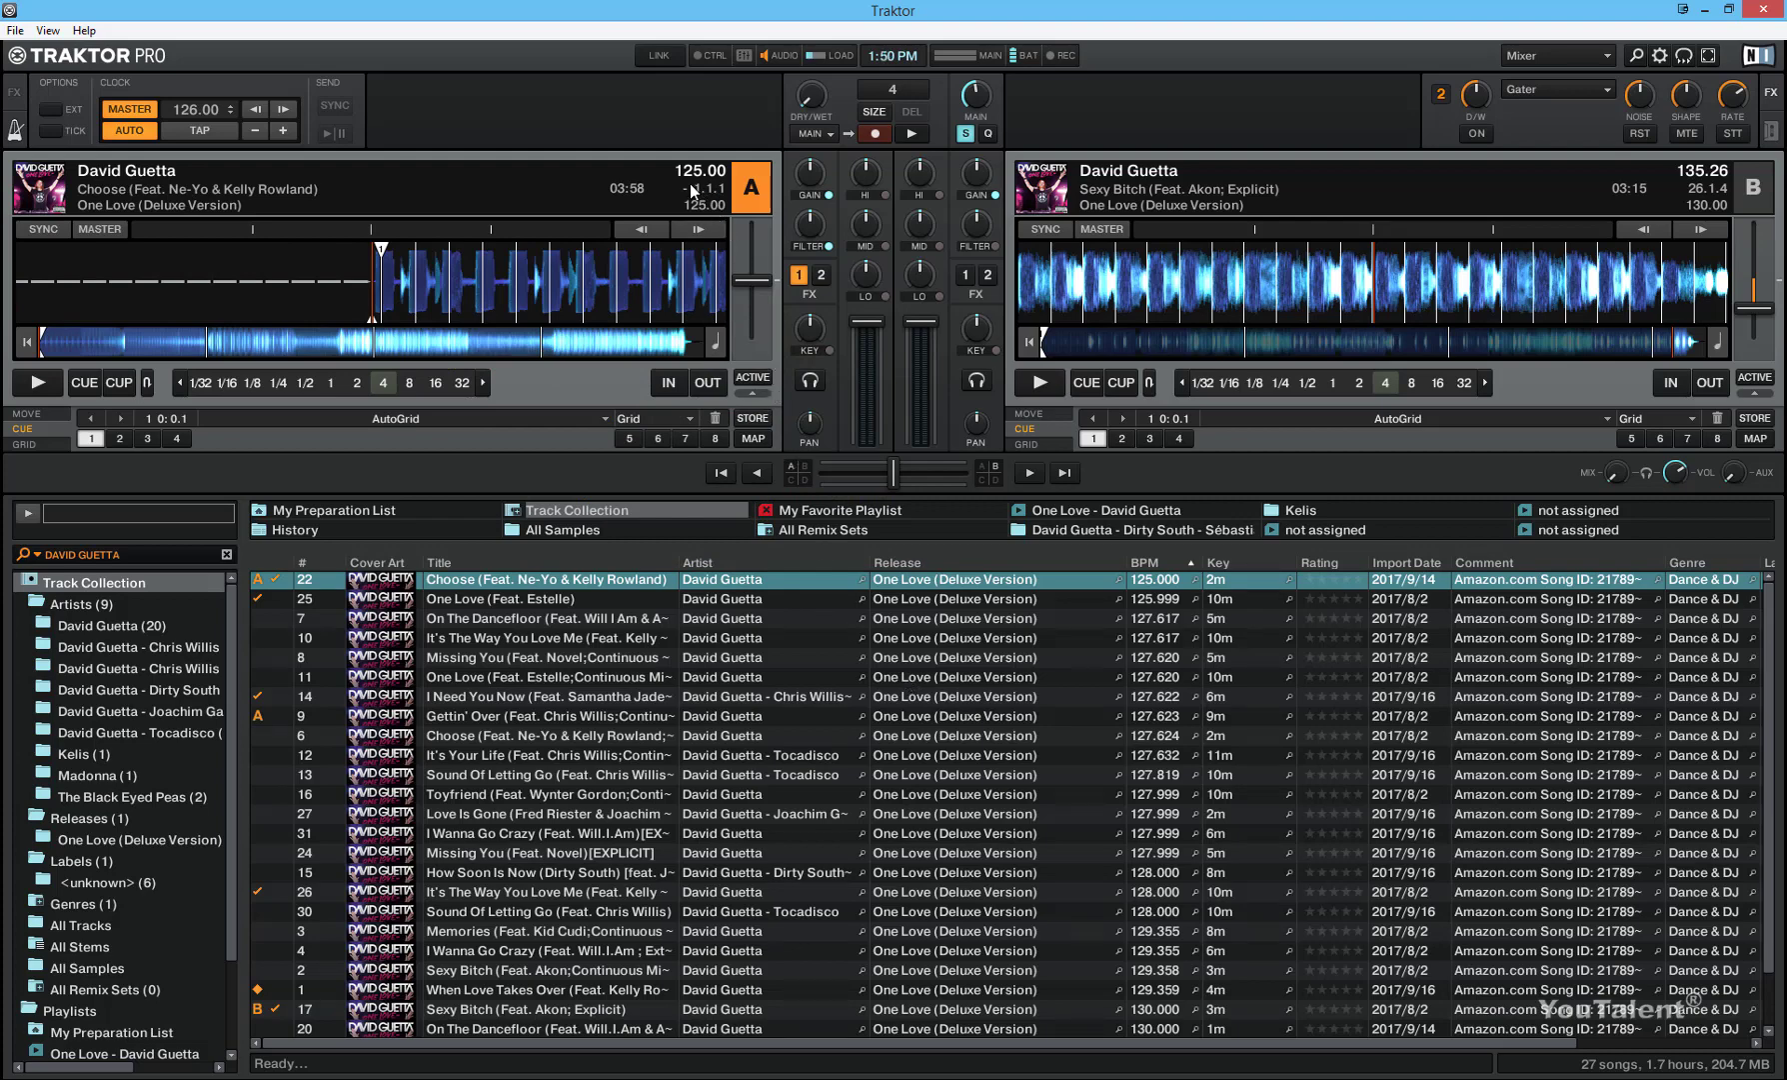
{"action": "scroll", "coordinate": [998, 756], "scroll_direction": "down", "scroll_amount": 1}
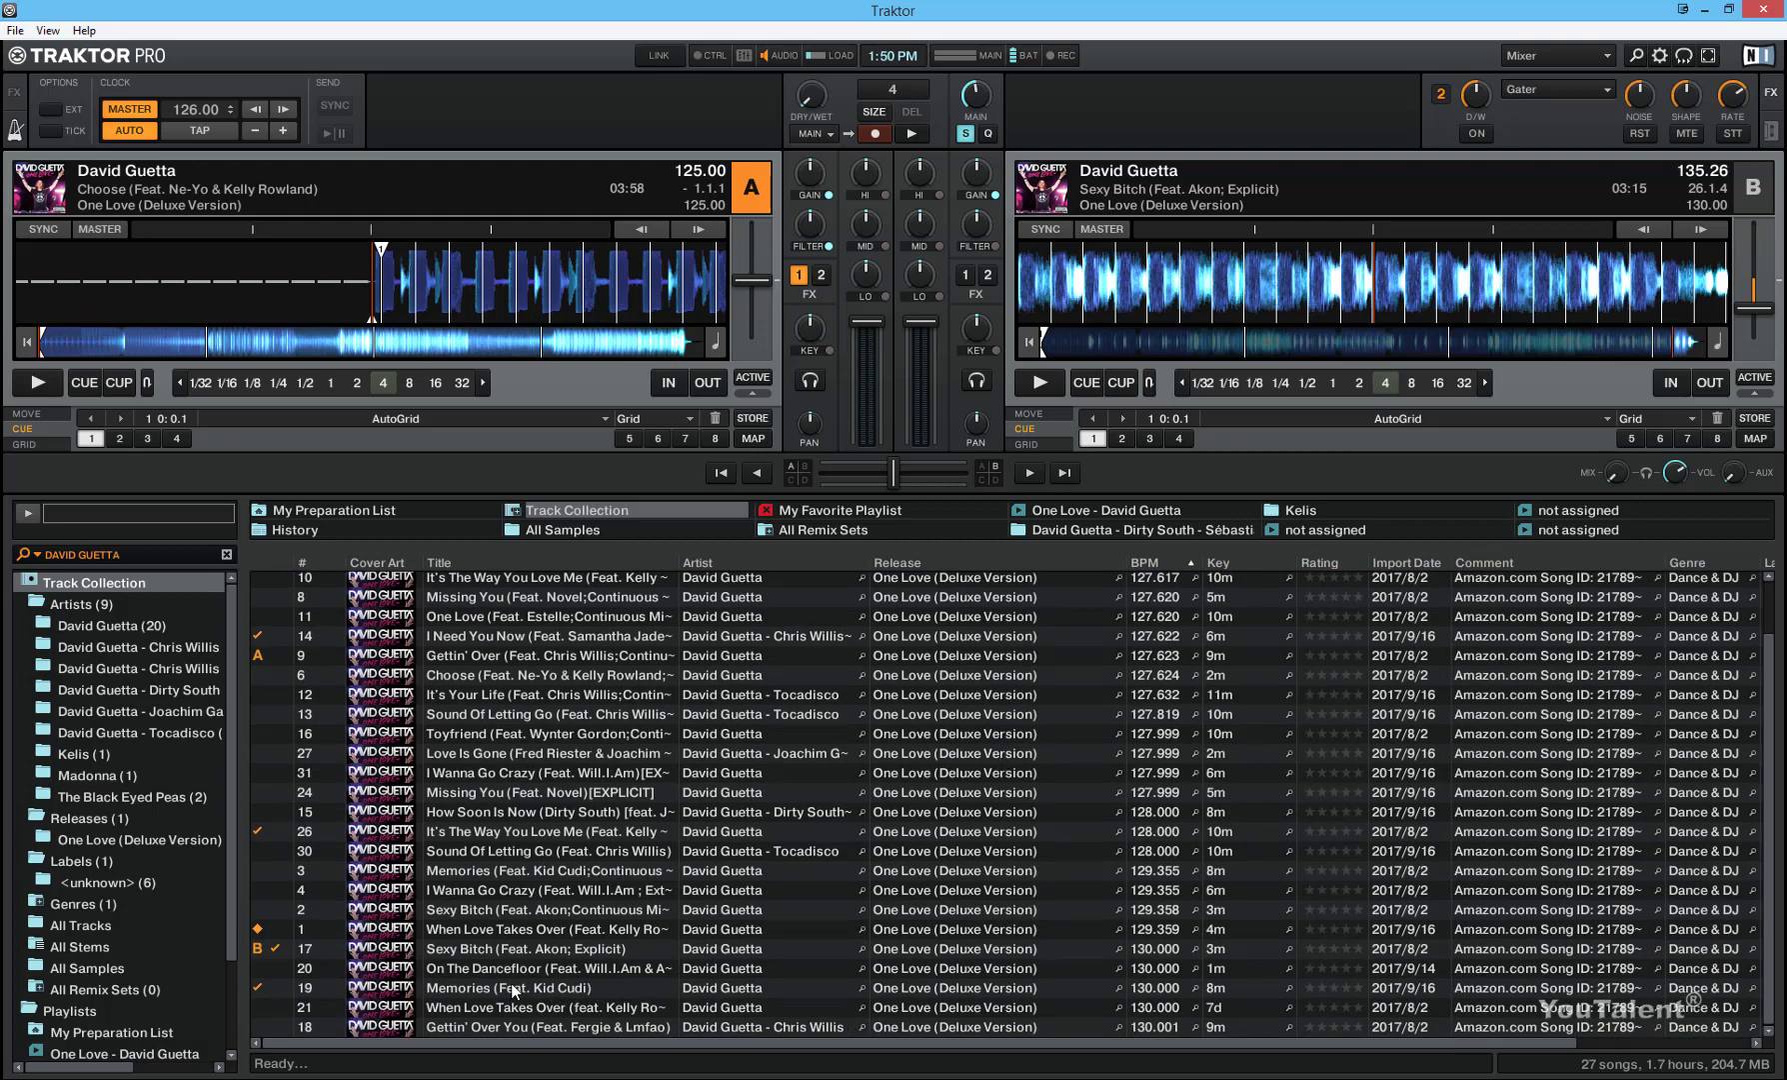
{"action": "left_click", "coordinate": [483, 988]}
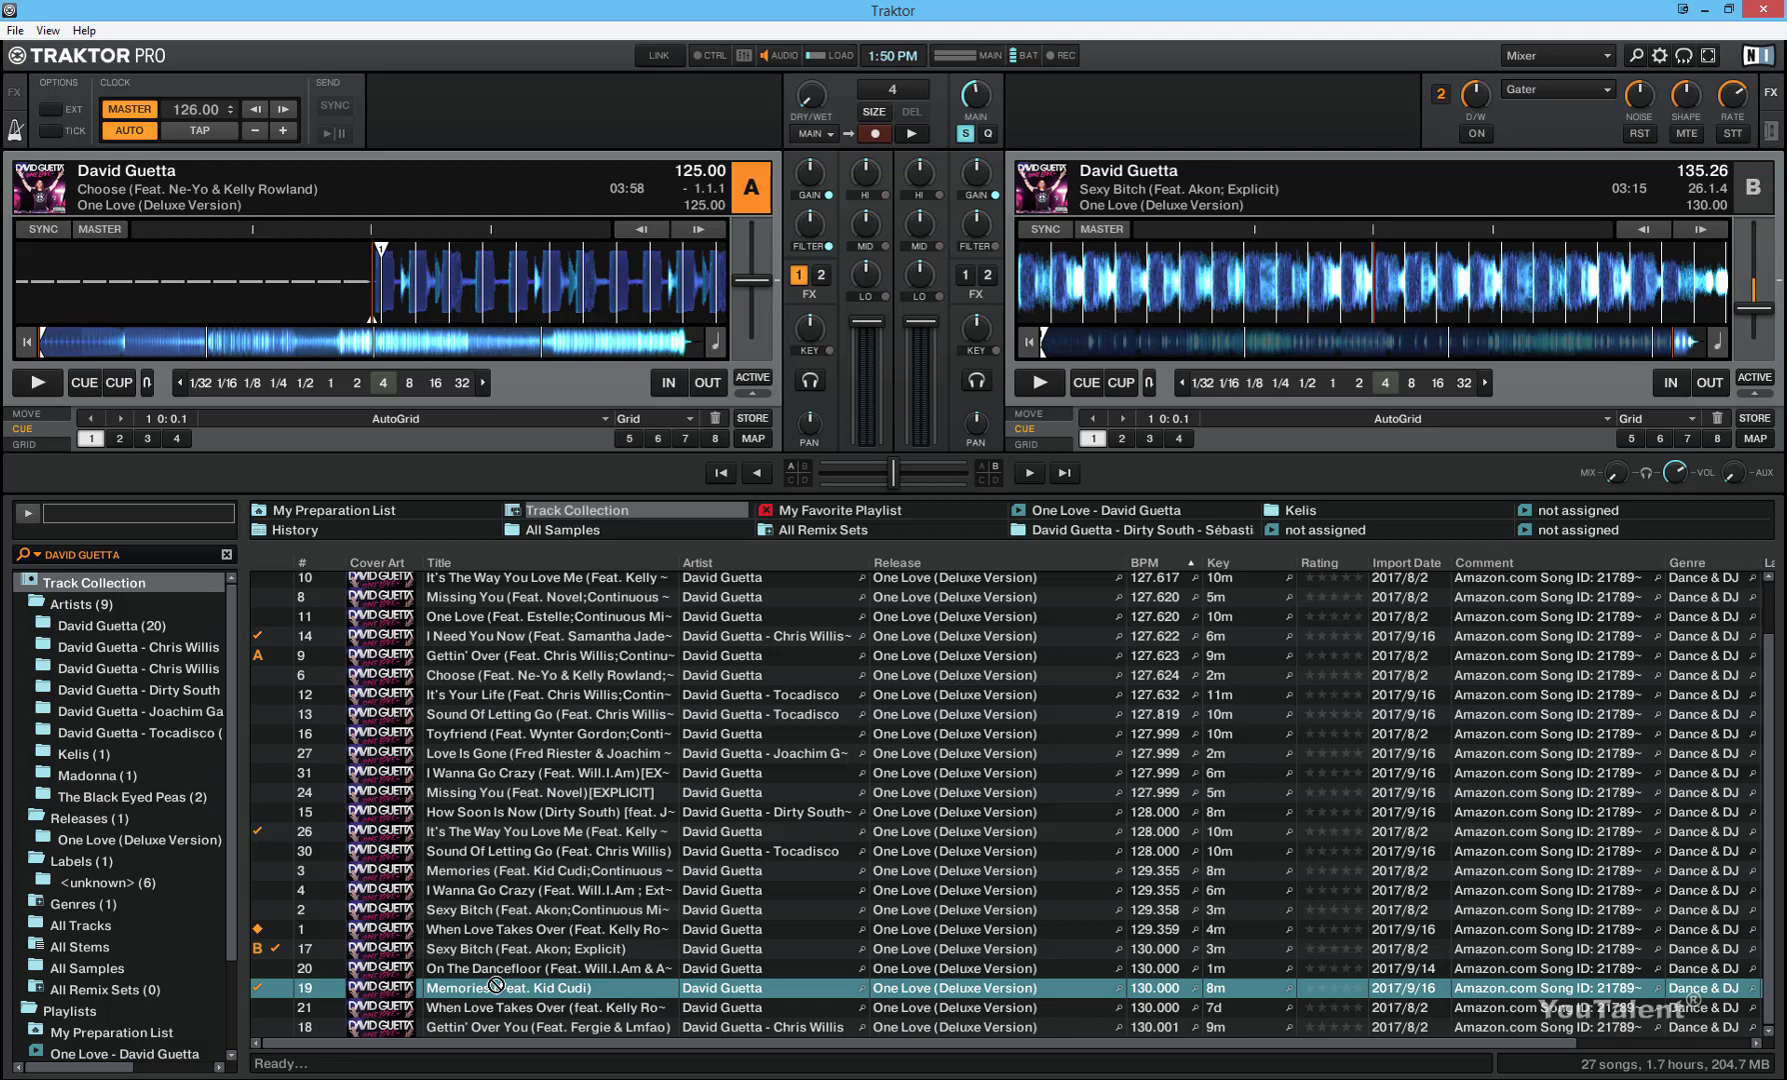
{"action": "left_click_drag", "start_coordinate": [496, 985], "coordinate": [988, 442]}
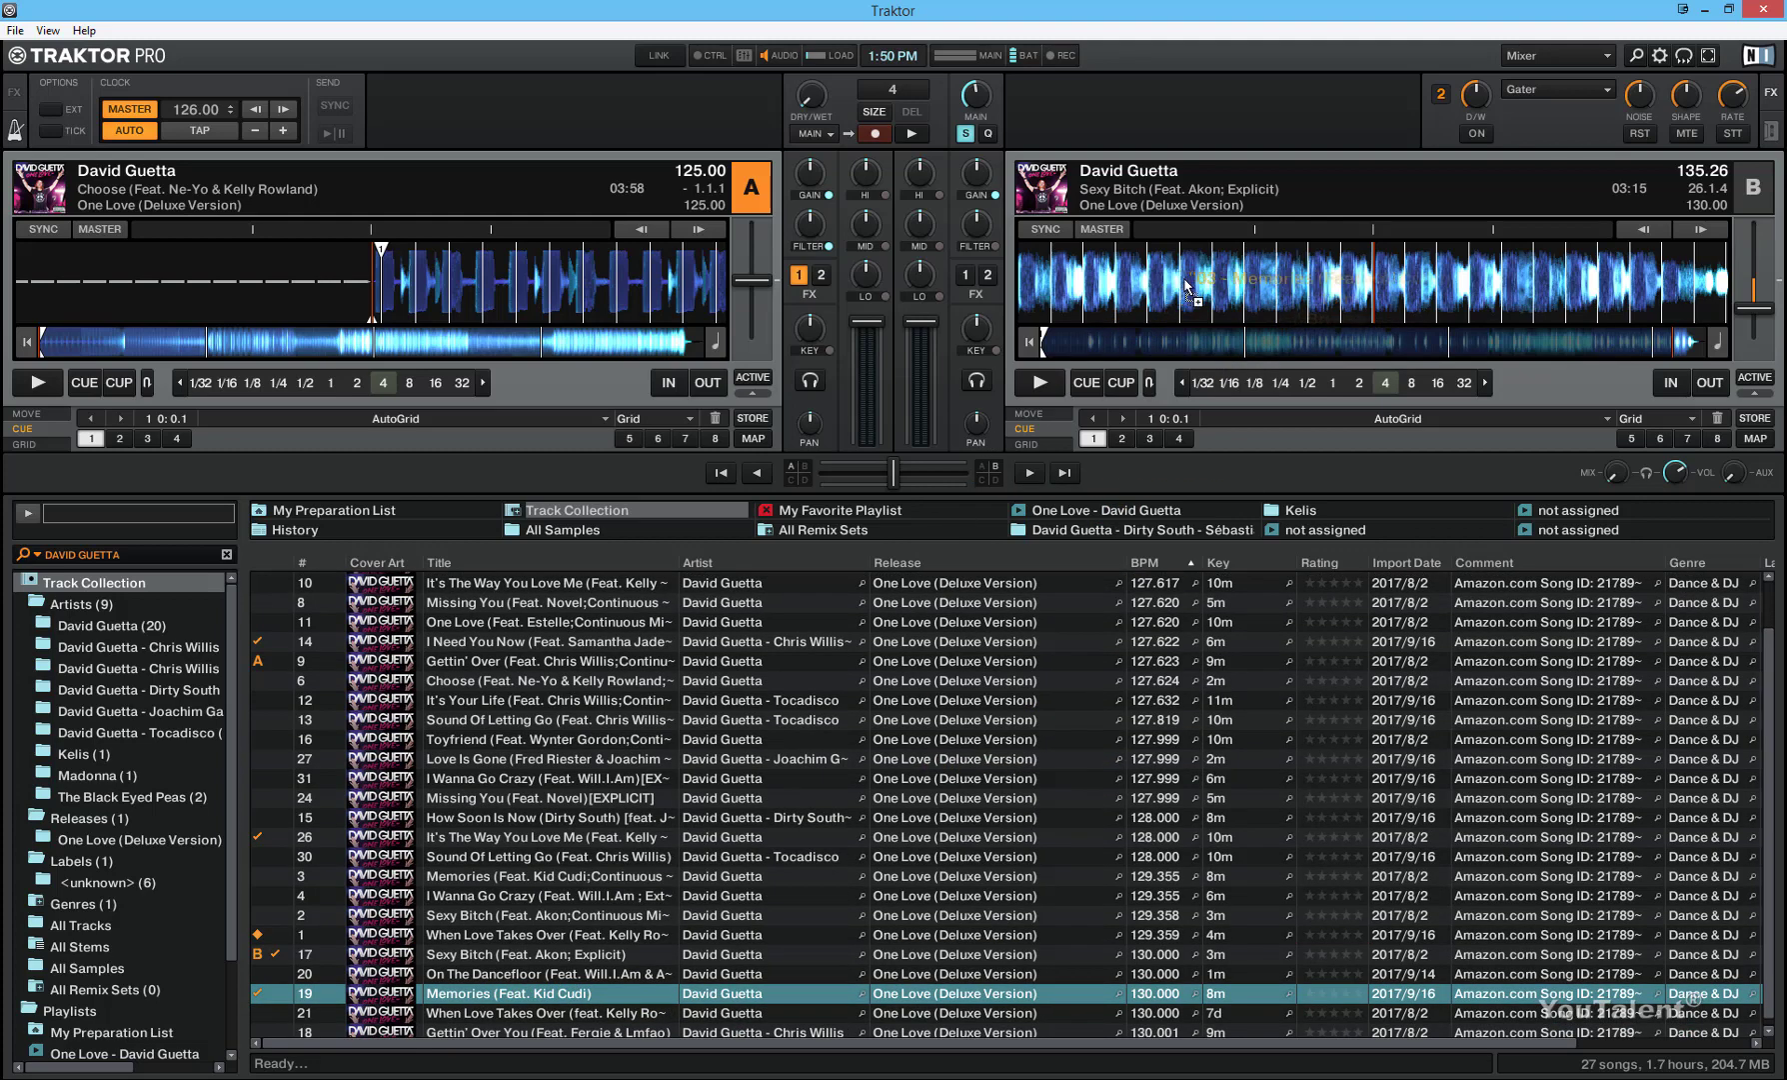
{"action": "left_click_drag", "start_coordinate": [1188, 289], "coordinate": [1188, 290]}
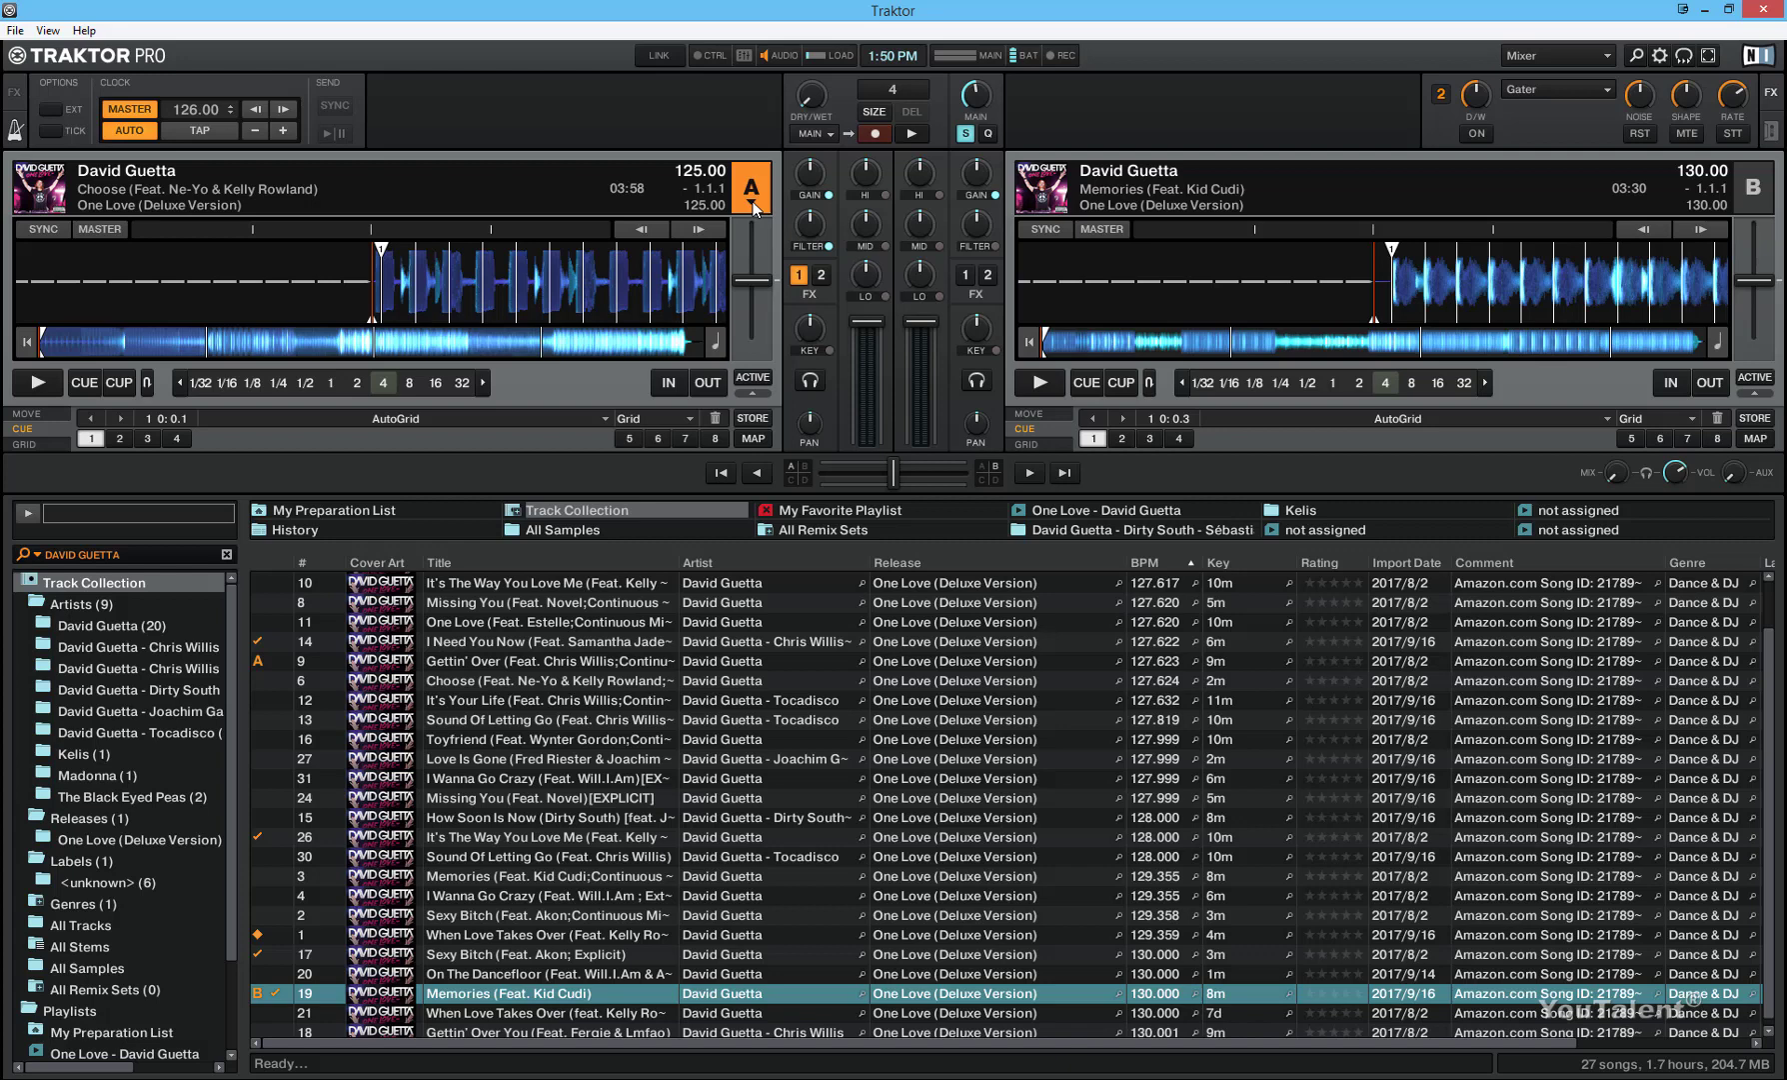
{"action": "left_click", "coordinate": [40, 384]}
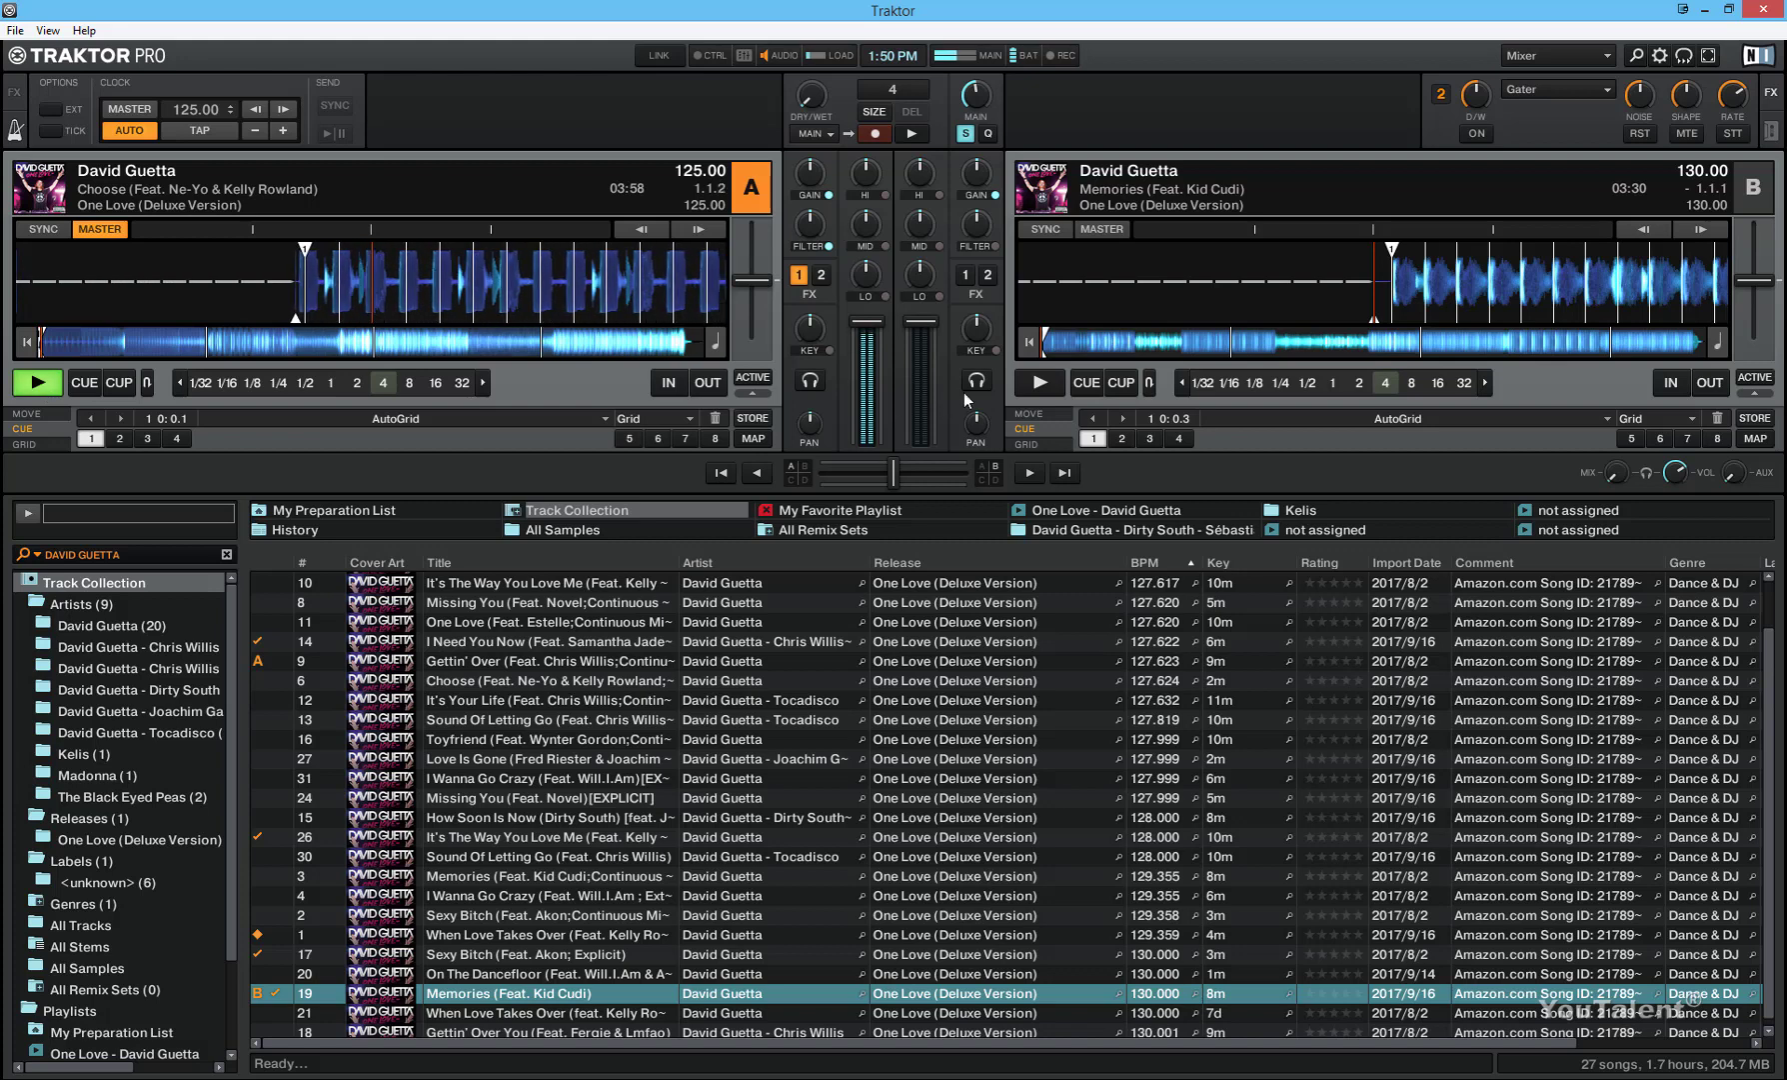
{"action": "left_click", "coordinate": [1047, 385]}
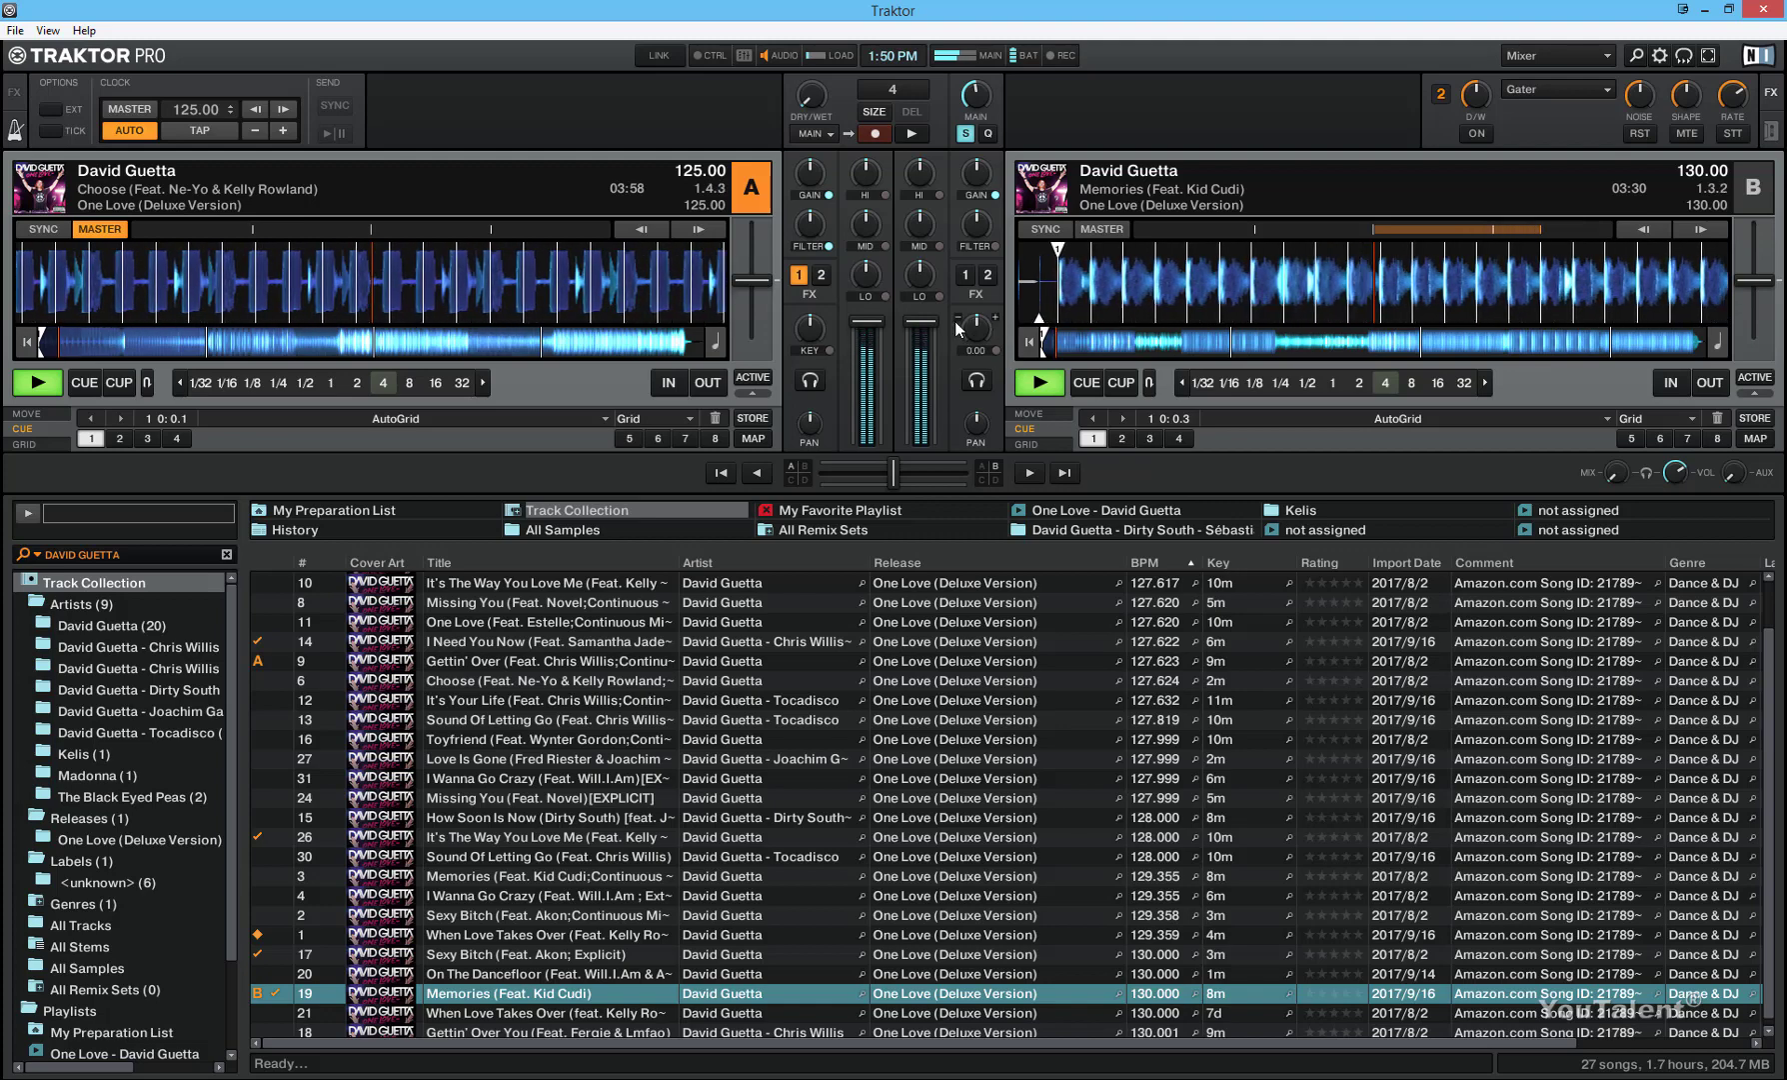
Sync deck B's Memories to Choose on deck A at 125.00 BPM
{"action": "mouse_move", "coordinate": [970, 326]}
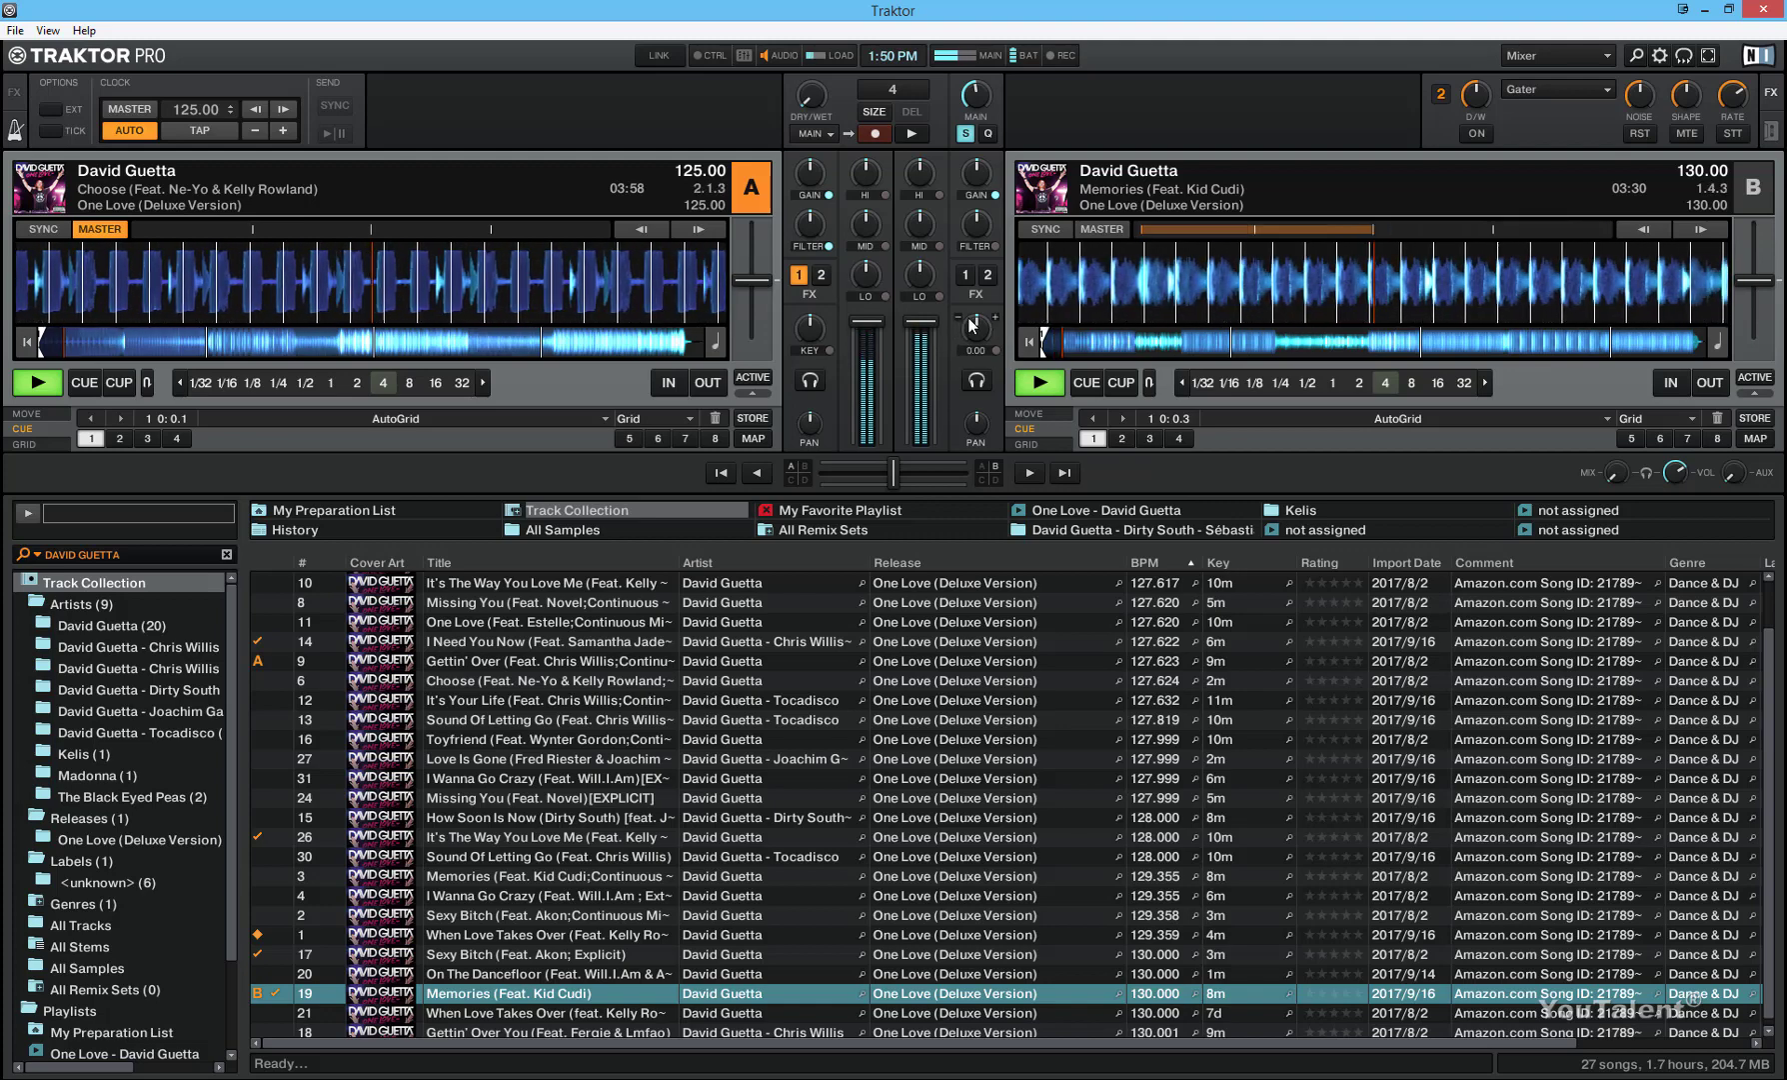
{"action": "mouse_move", "coordinate": [1054, 301]}
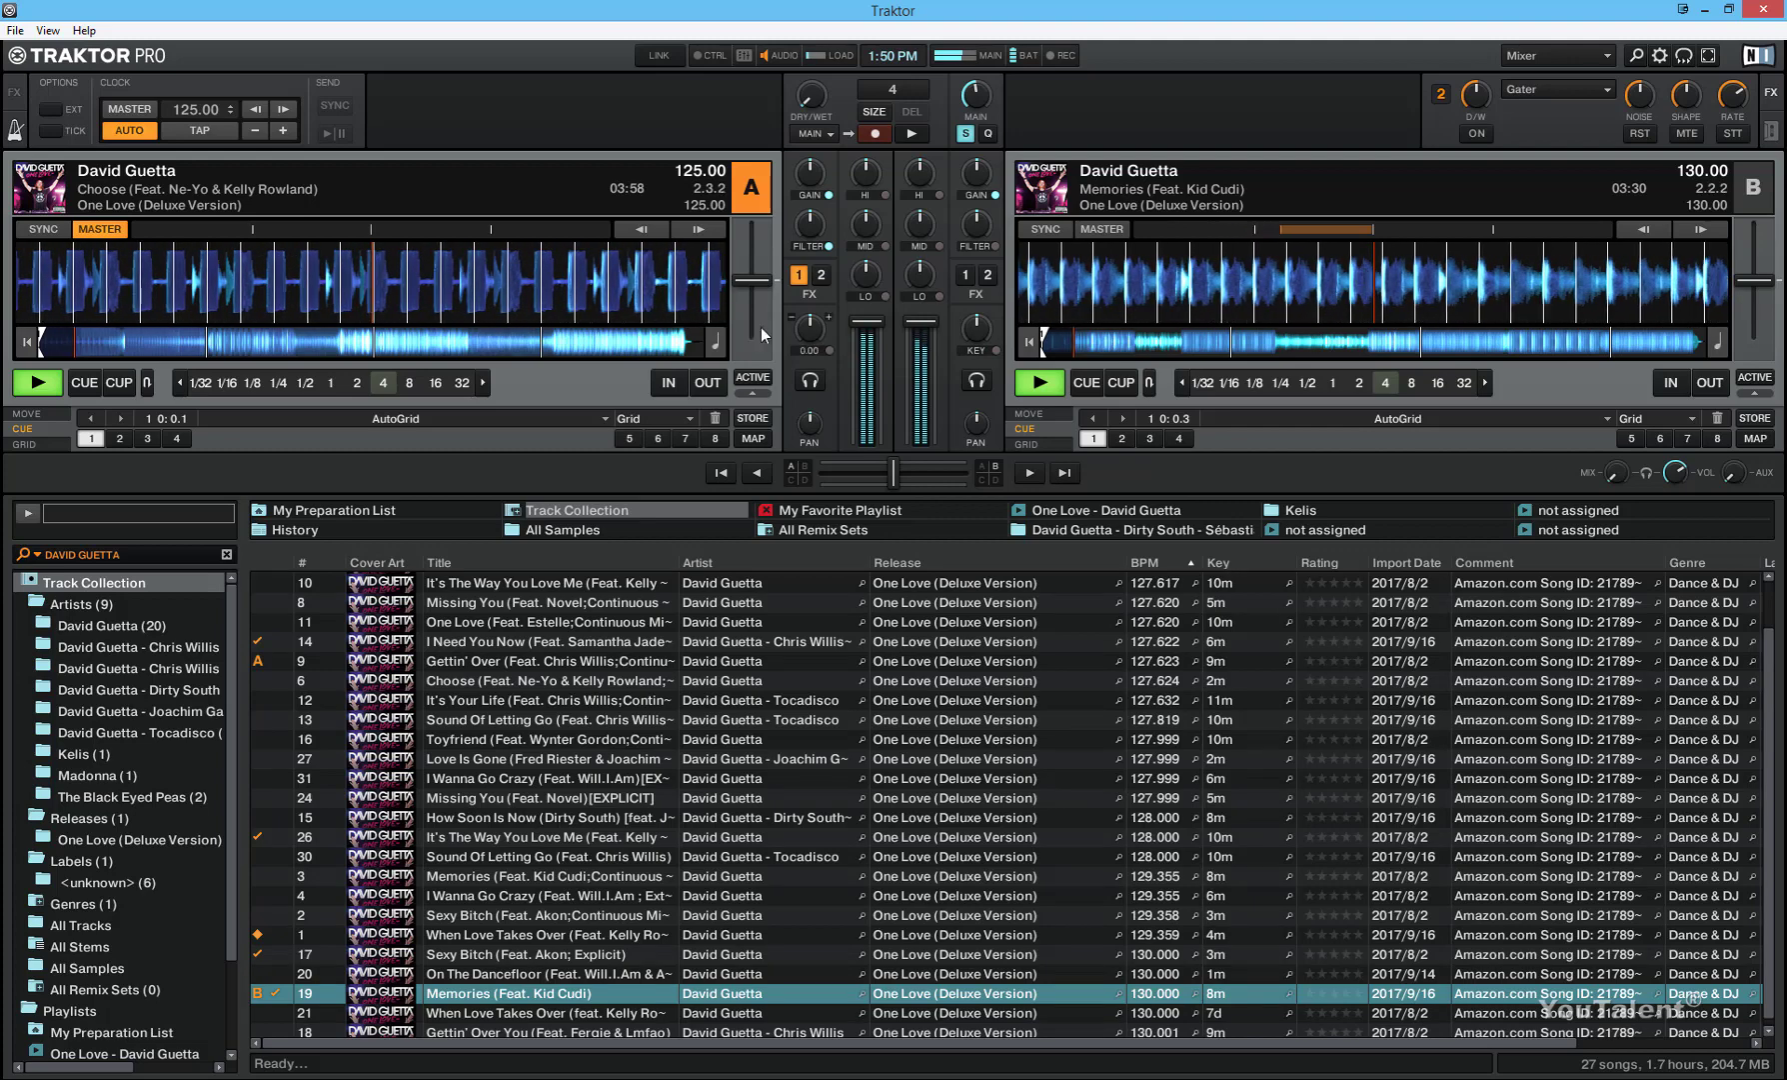
{"action": "mouse_move", "coordinate": [715, 300]}
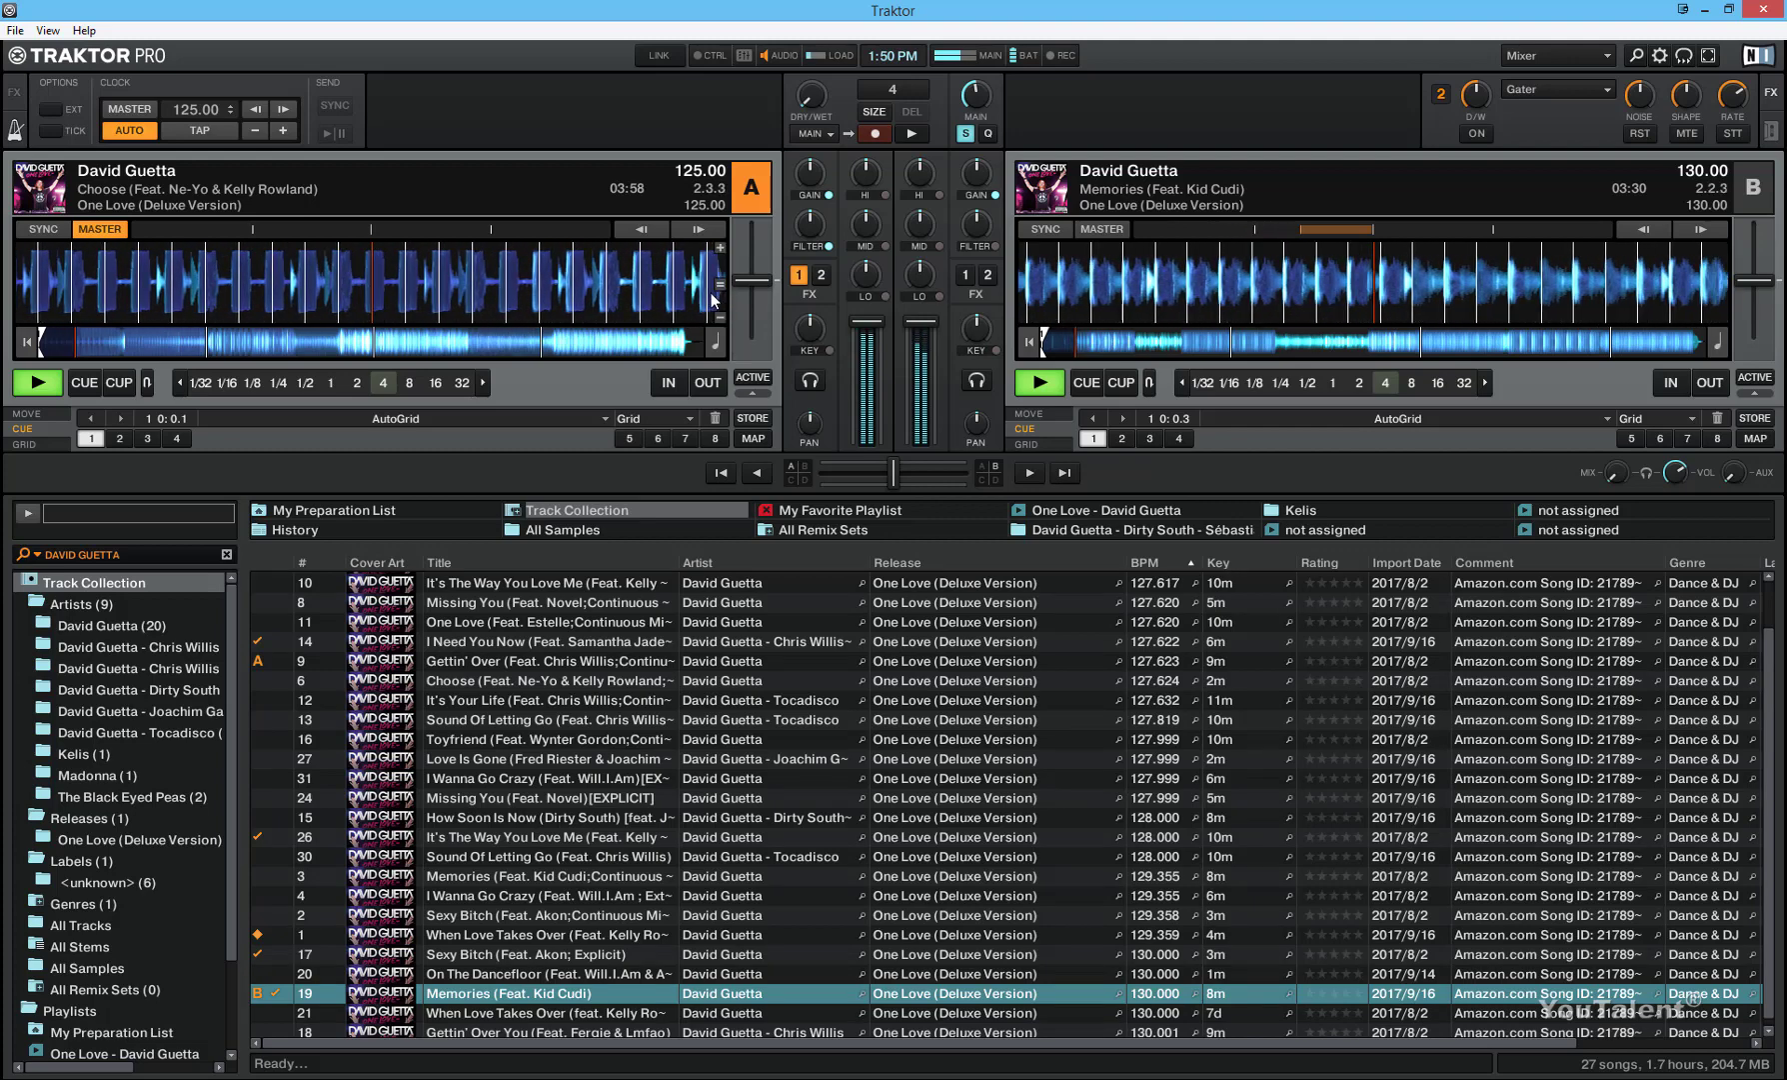
{"action": "mouse_move", "coordinate": [1135, 316]}
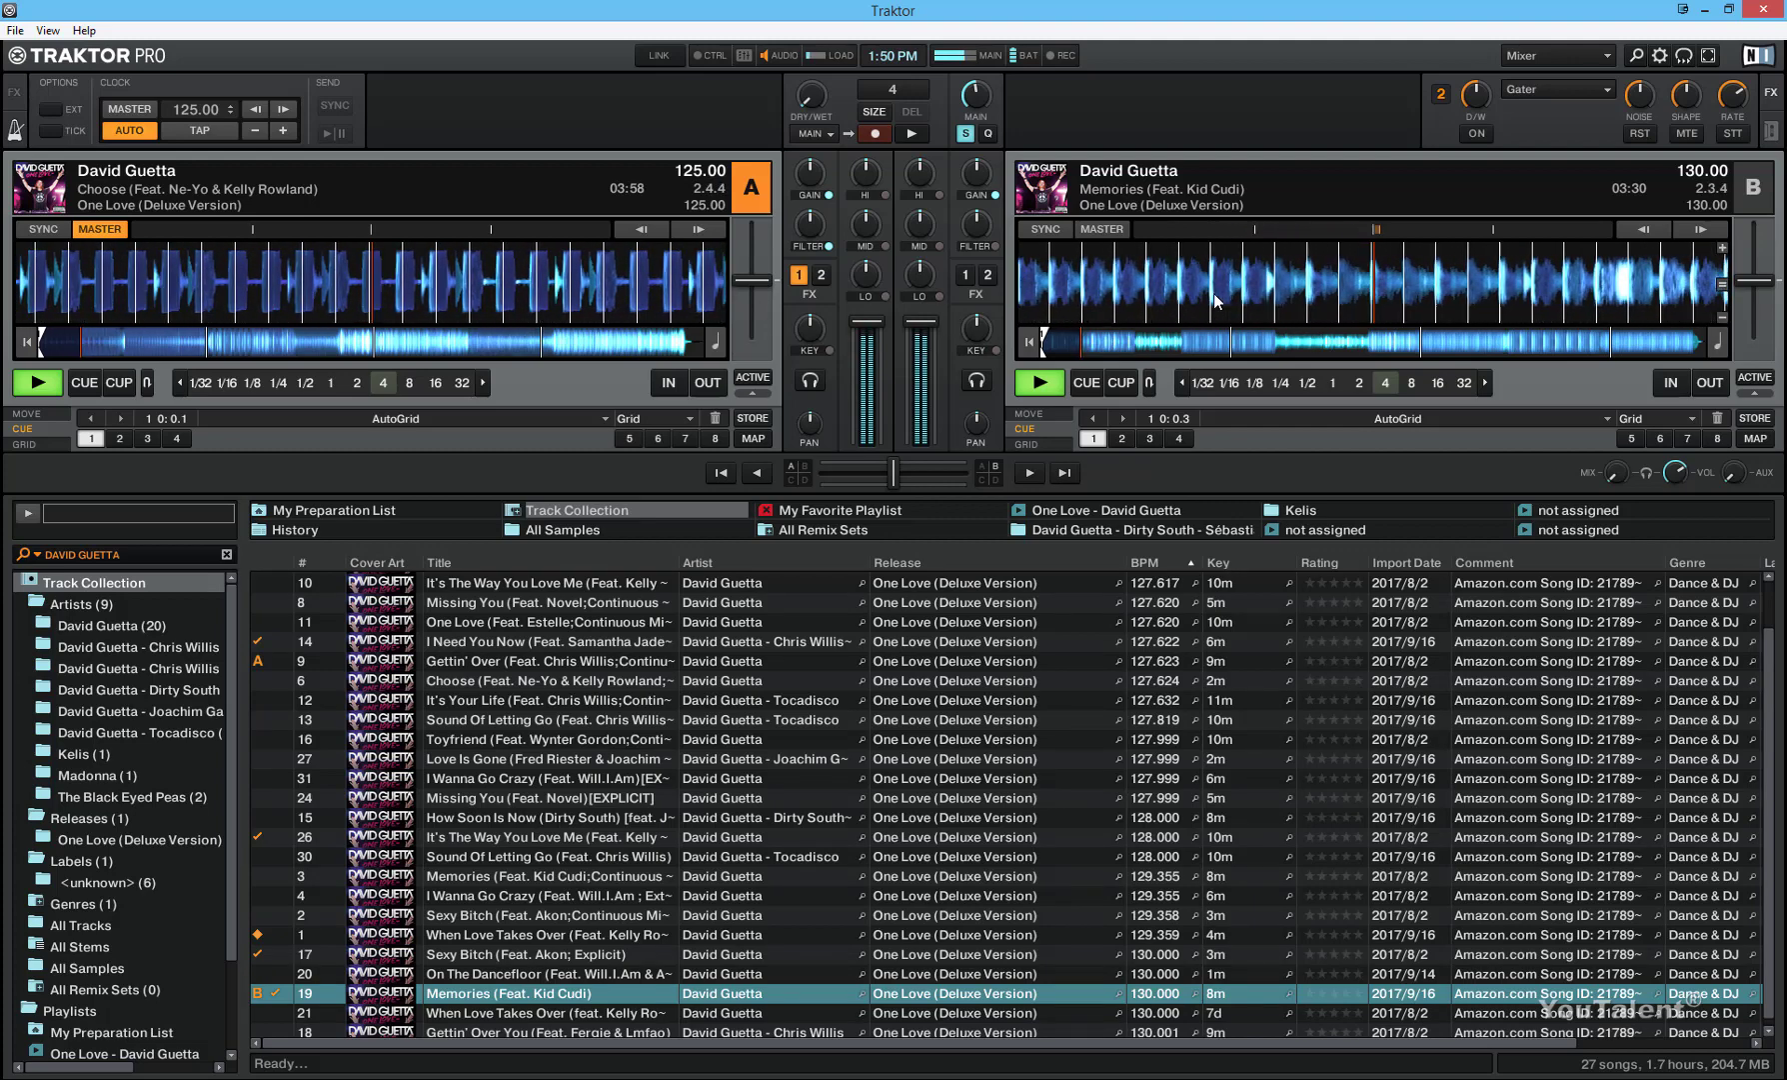
{"action": "left_click", "coordinate": [1055, 231]}
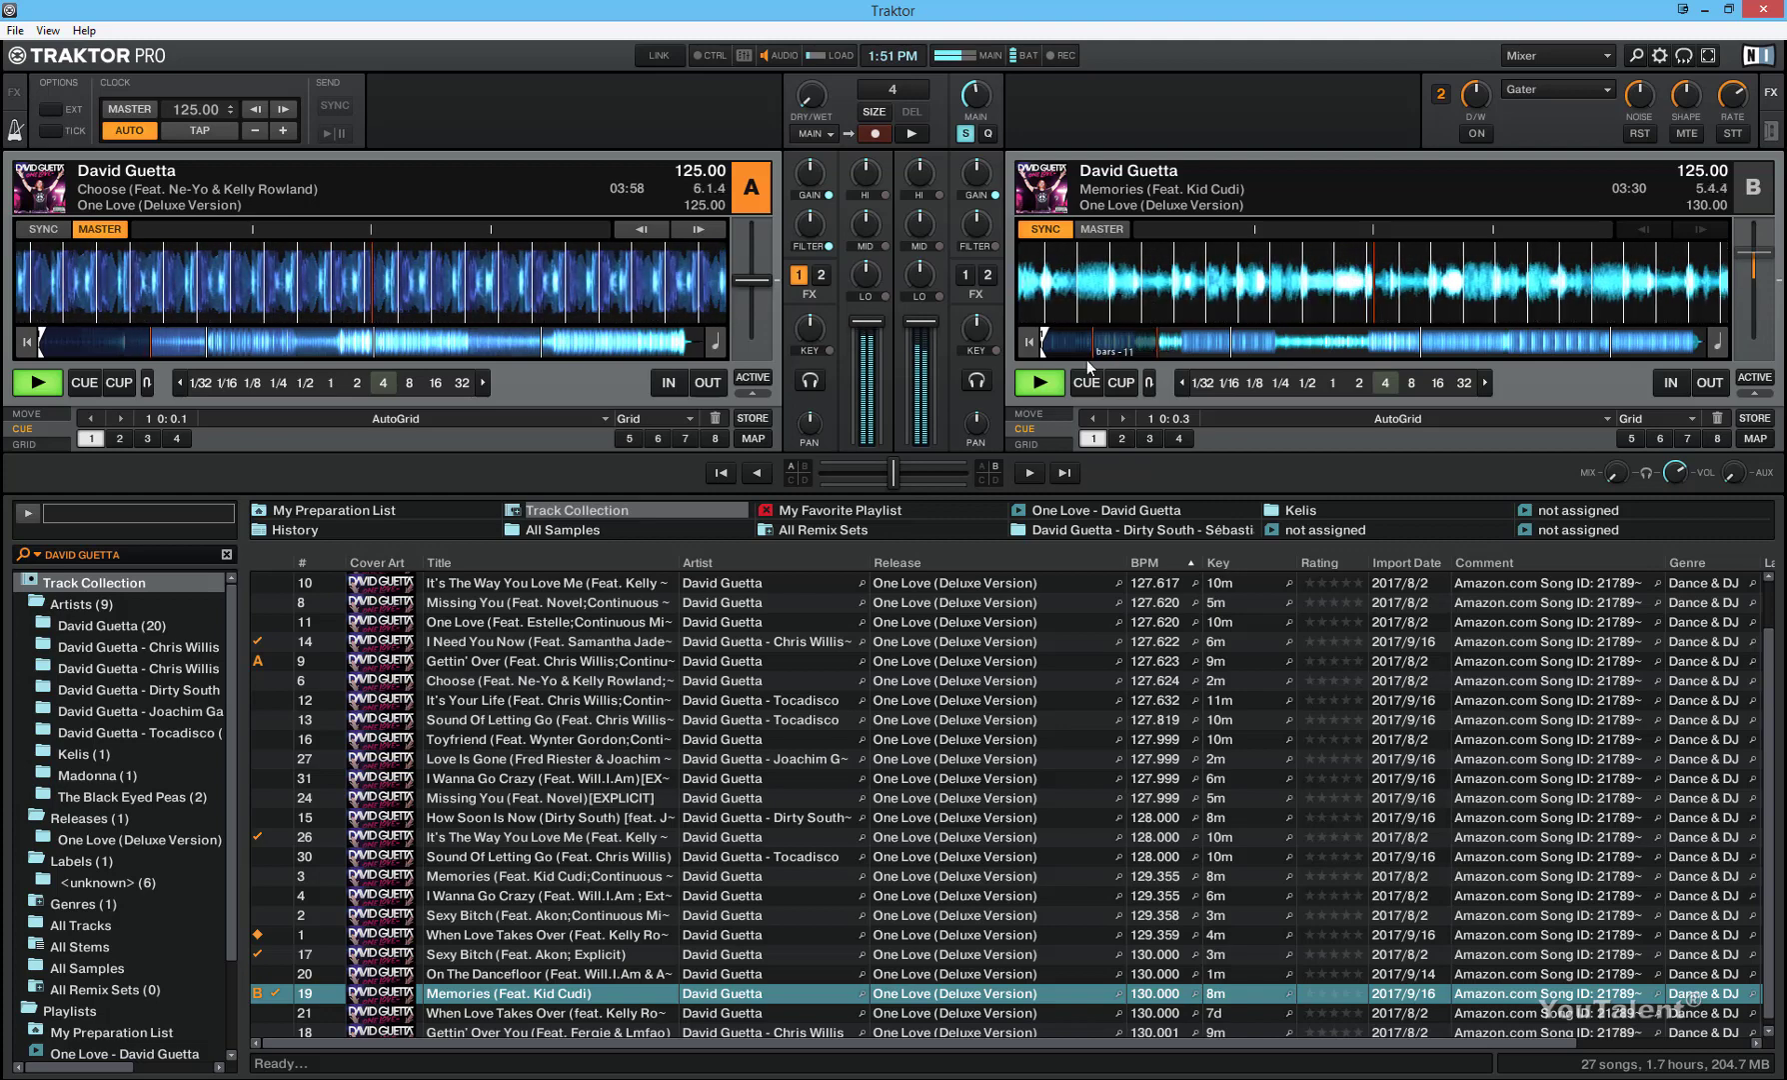
Stop deck B and deck A, leaving both at 125.00 BPM
{"action": "left_click", "coordinate": [1040, 382]}
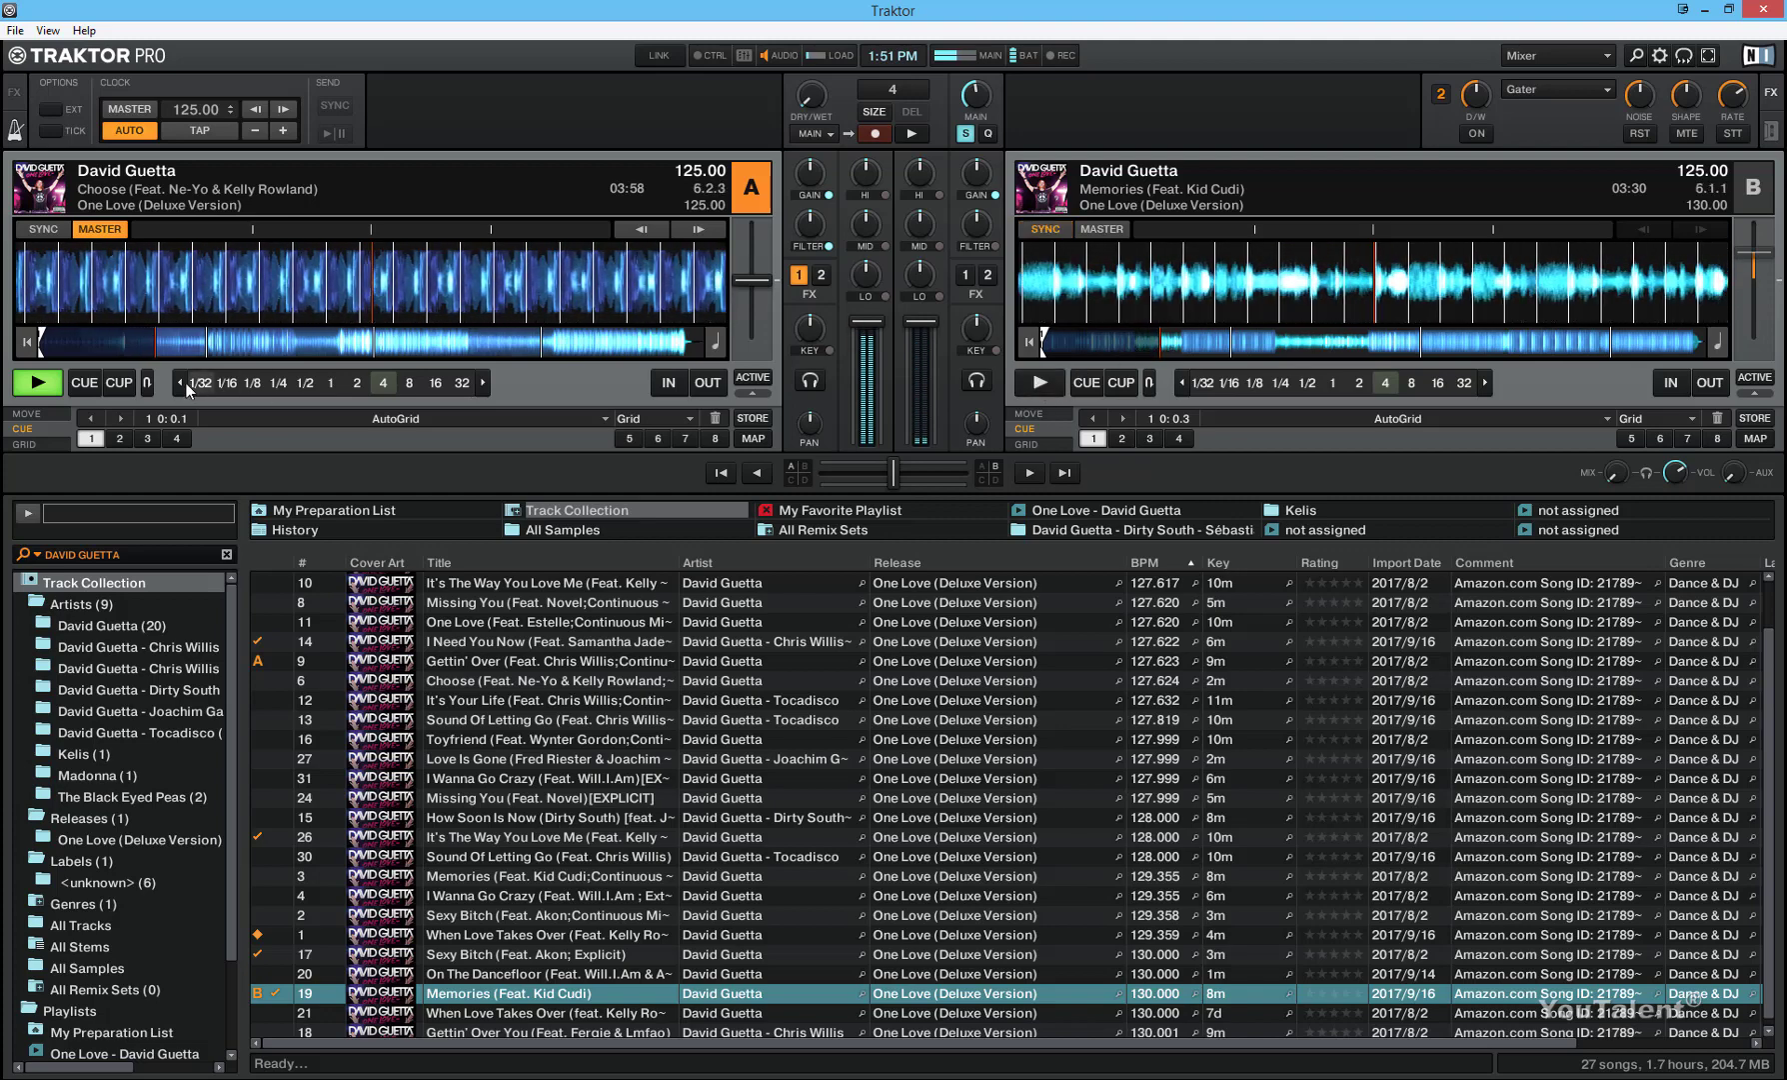
{"action": "left_click", "coordinate": [40, 382]}
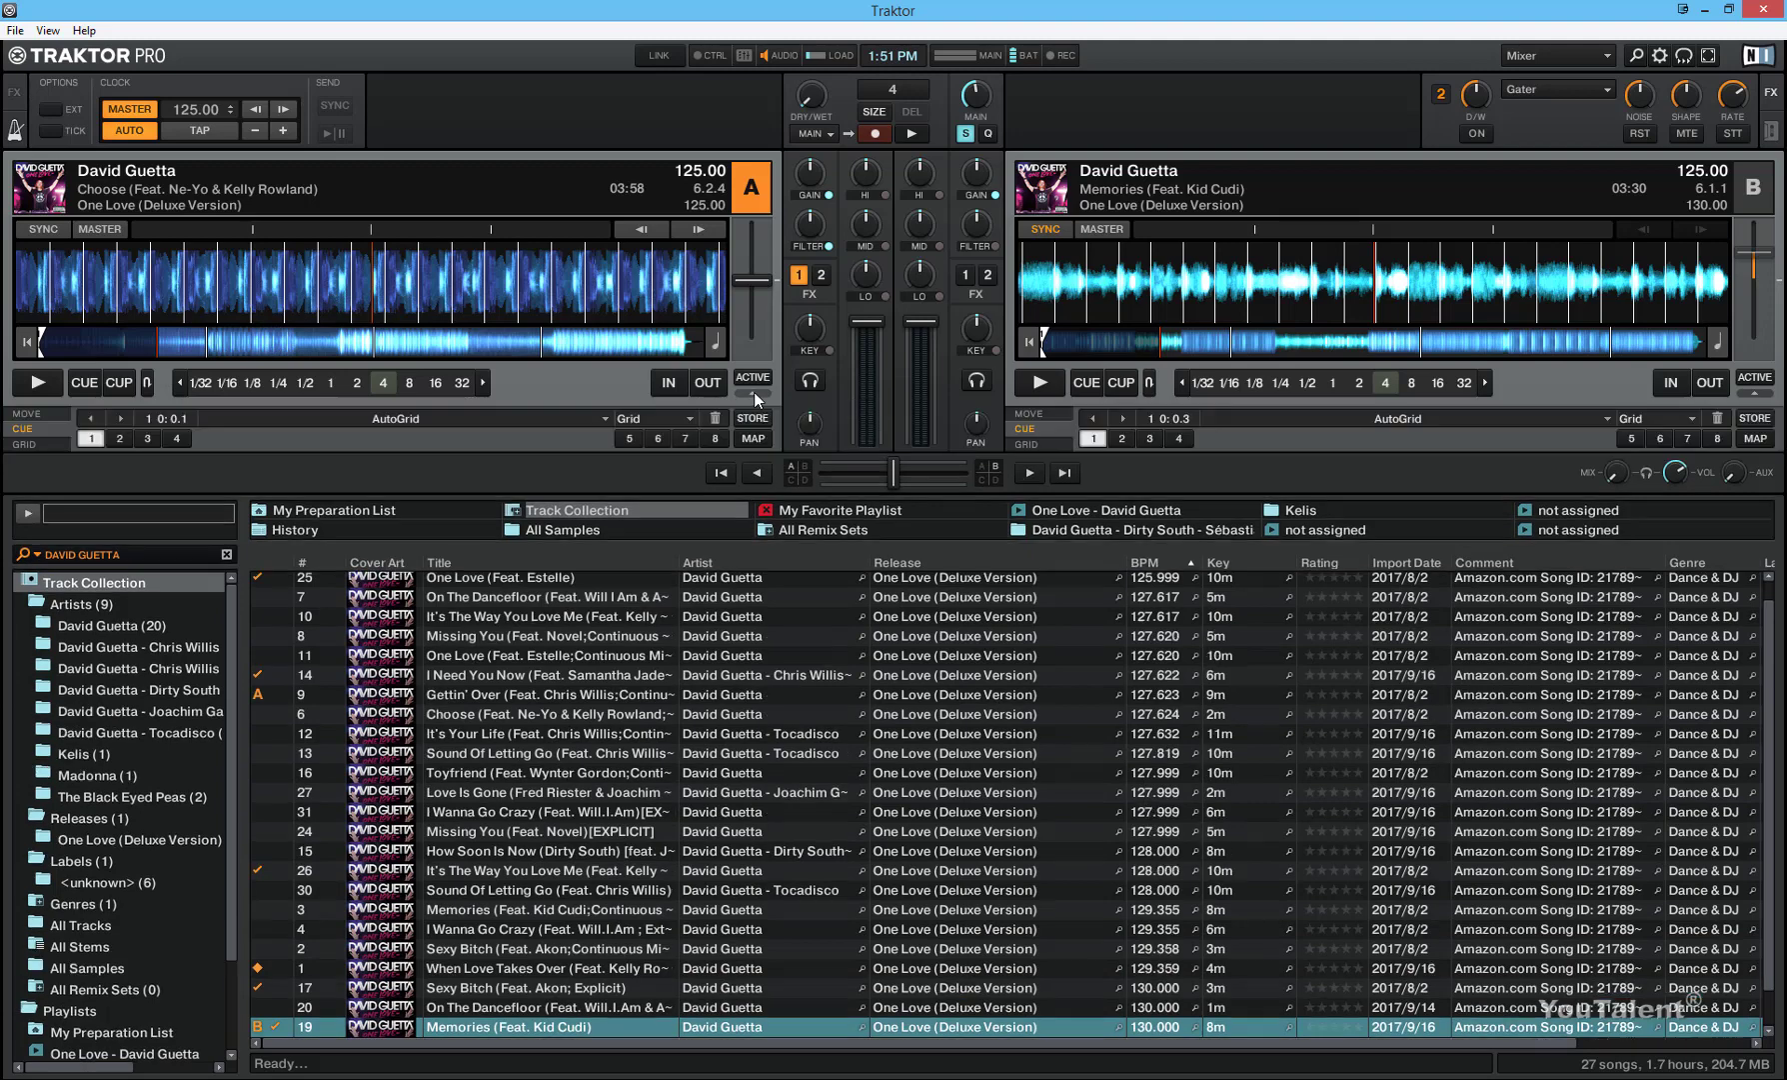
Jump deck A to Choose's start with hotcue 1, scrub past the first beat, and show the GRID controls
{"action": "left_click", "coordinate": [90, 437]}
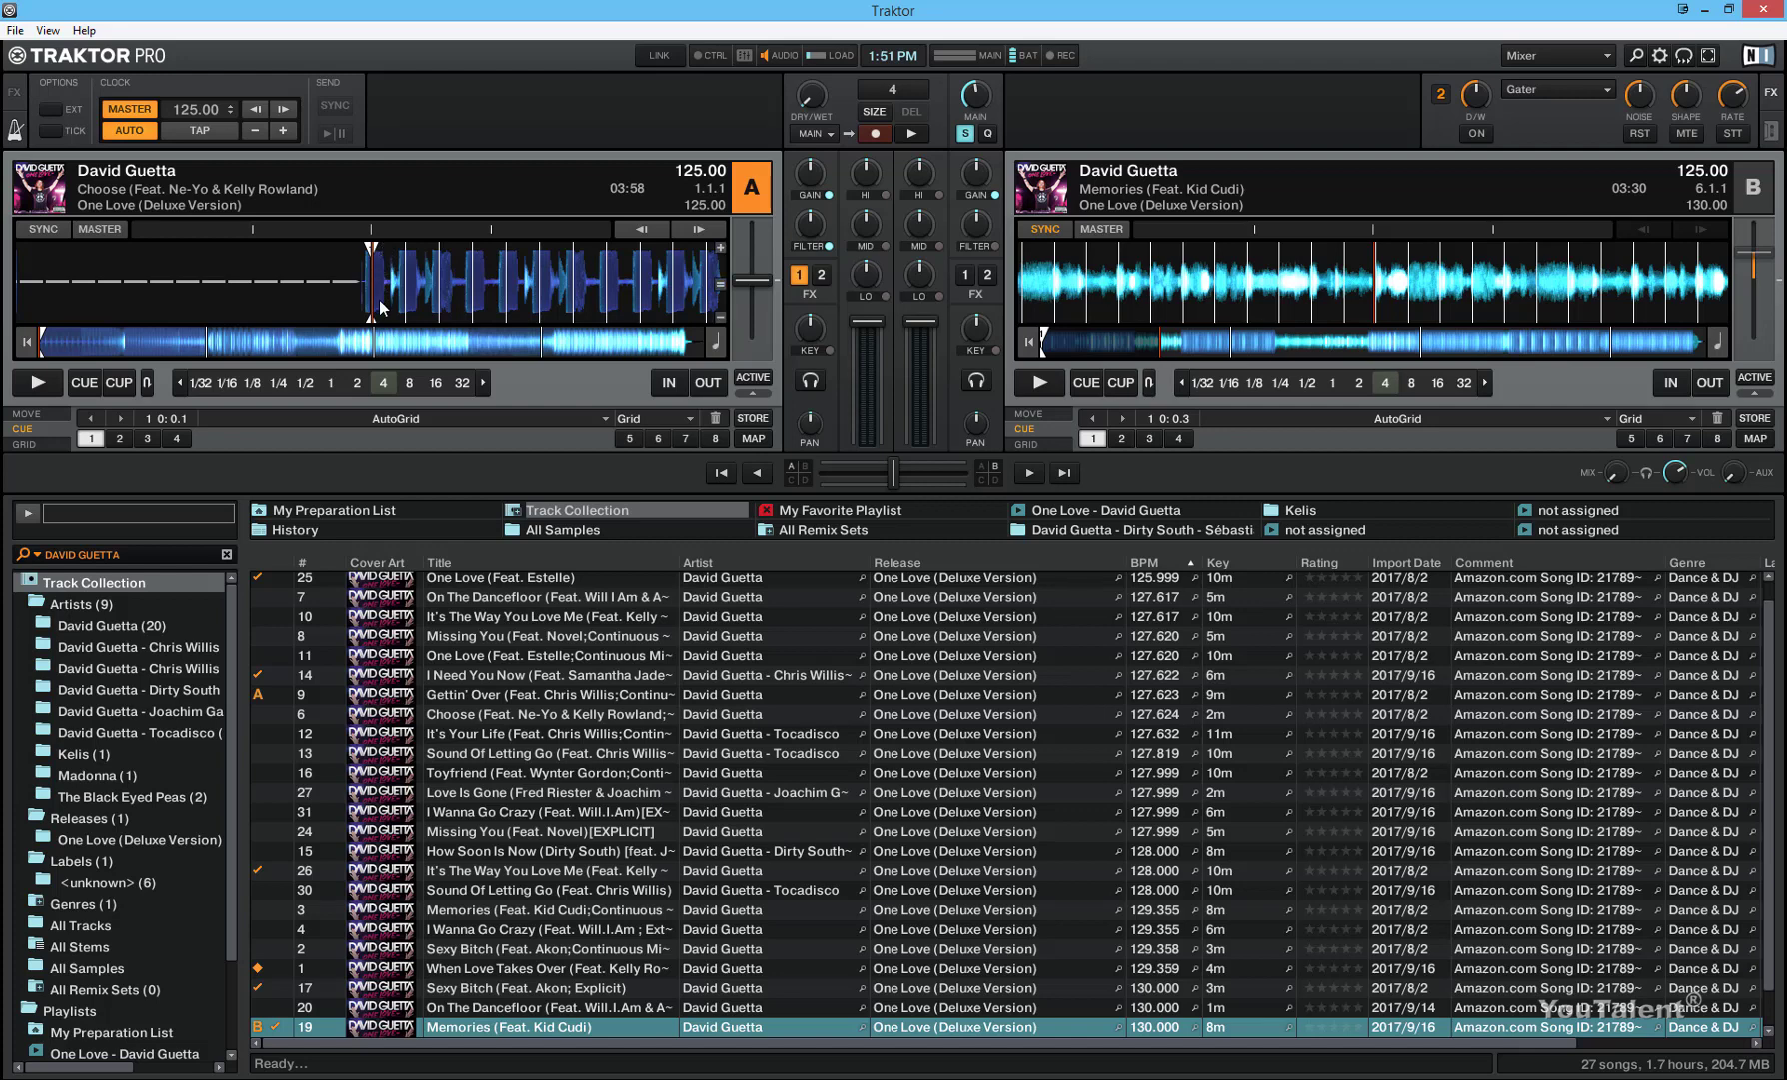
{"action": "left_click_drag", "start_coordinate": [498, 280], "coordinate": [468, 284]}
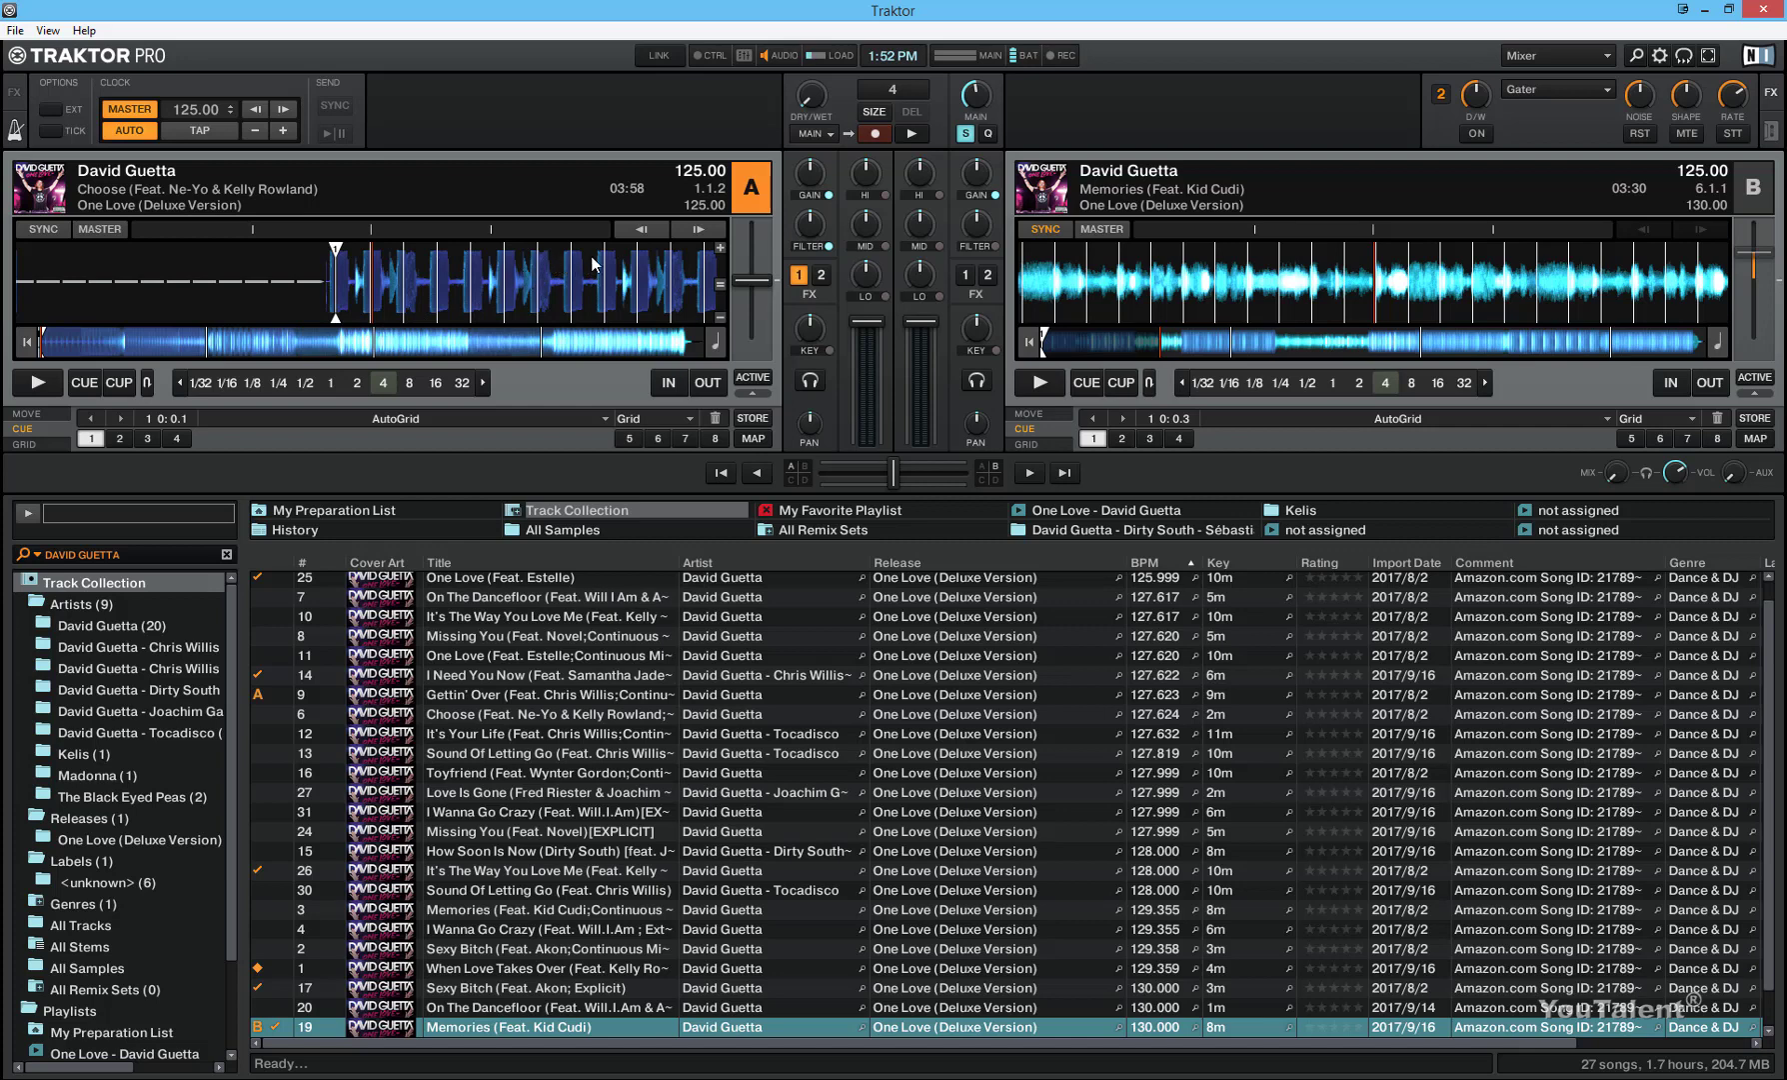
{"action": "left_click_drag", "start_coordinate": [608, 272], "coordinate": [539, 277]}
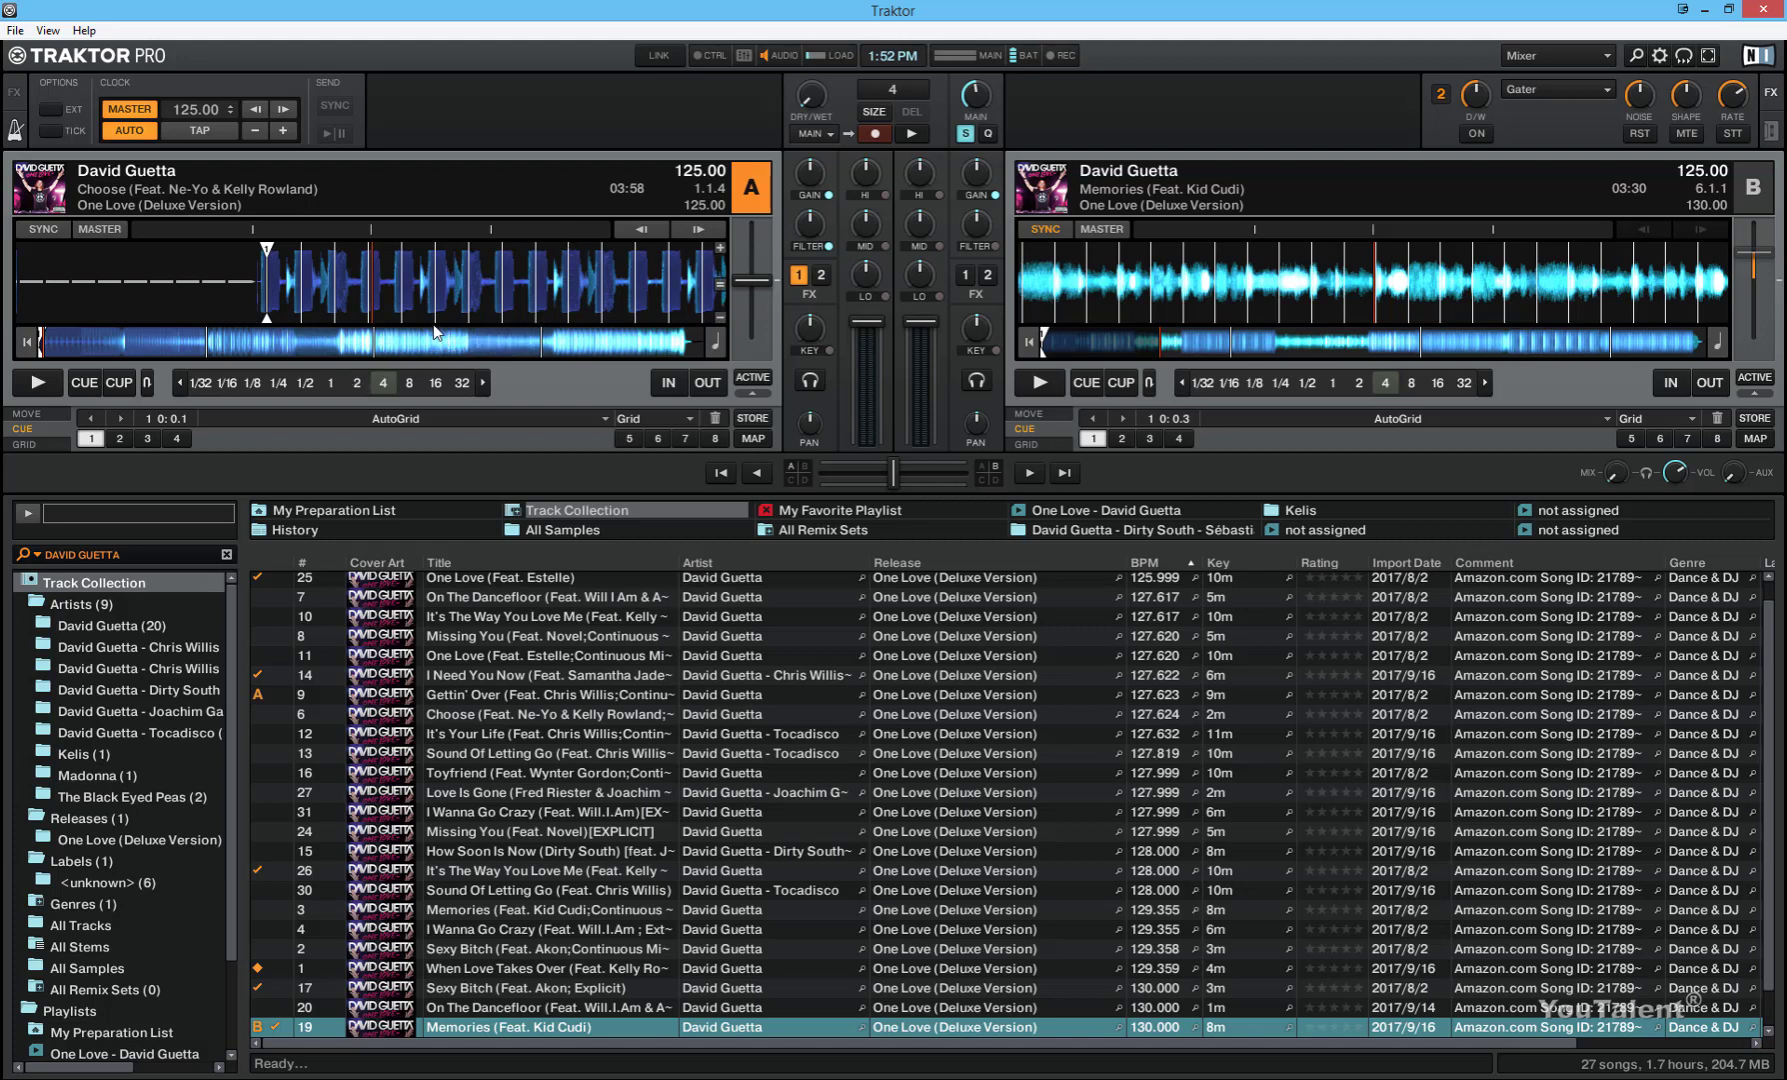
{"action": "left_click", "coordinate": [25, 444]}
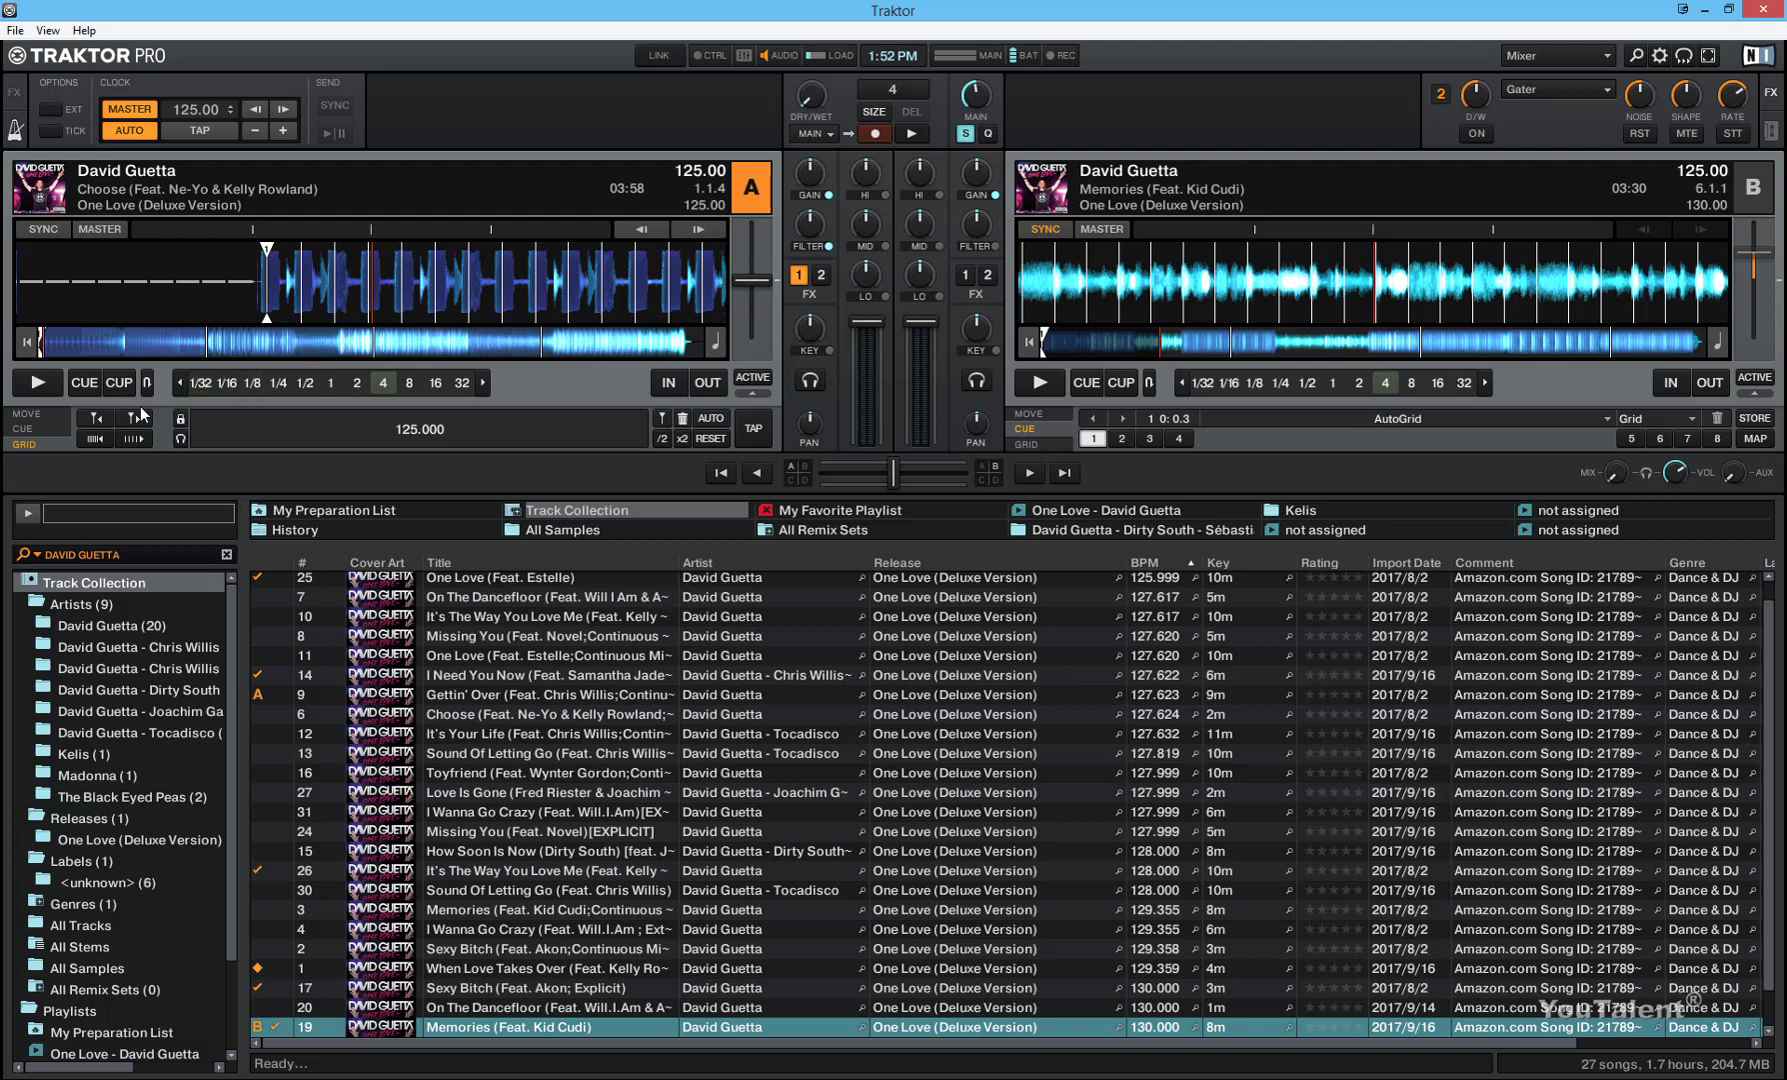
Shift deck A's beatgrid earlier six times, then move the playhead to 2.1.1
{"action": "left_click", "coordinate": [99, 415]}
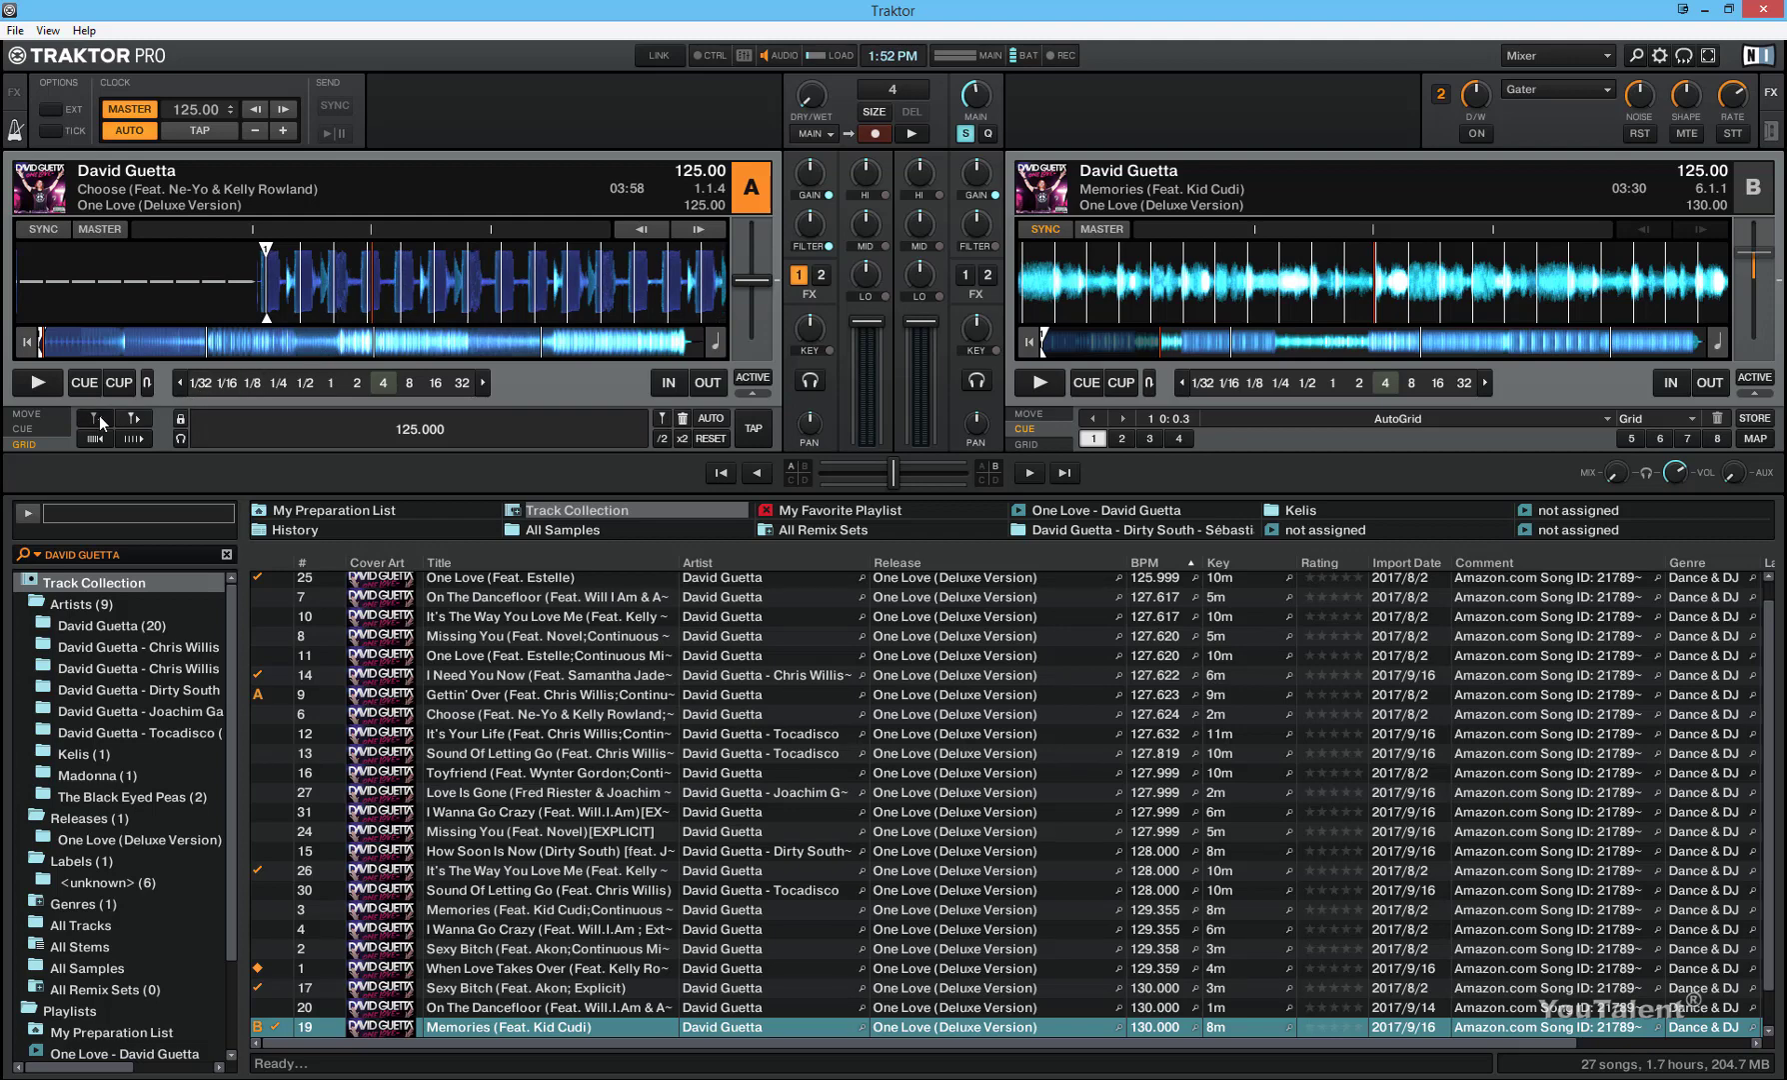
{"action": "left_click", "coordinate": [98, 415]}
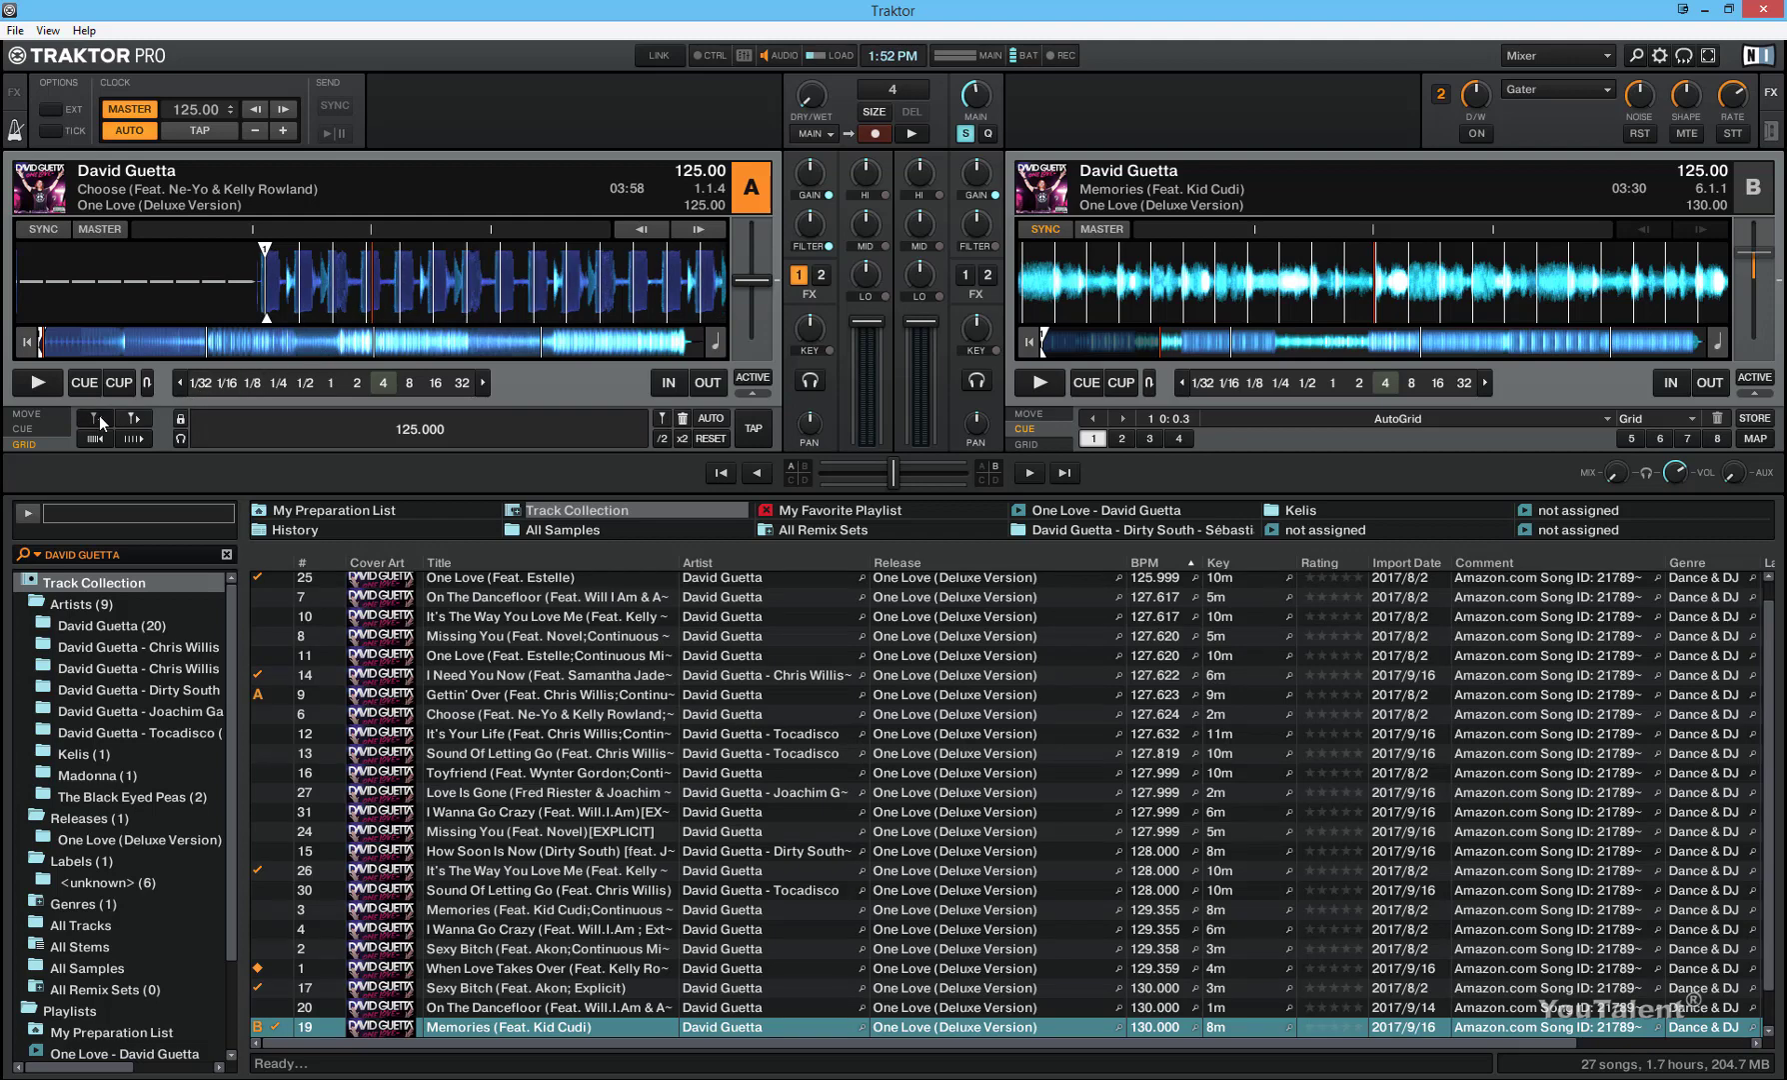
{"action": "left_click", "coordinate": [99, 415]}
{"action": "left_click", "coordinate": [99, 415]}
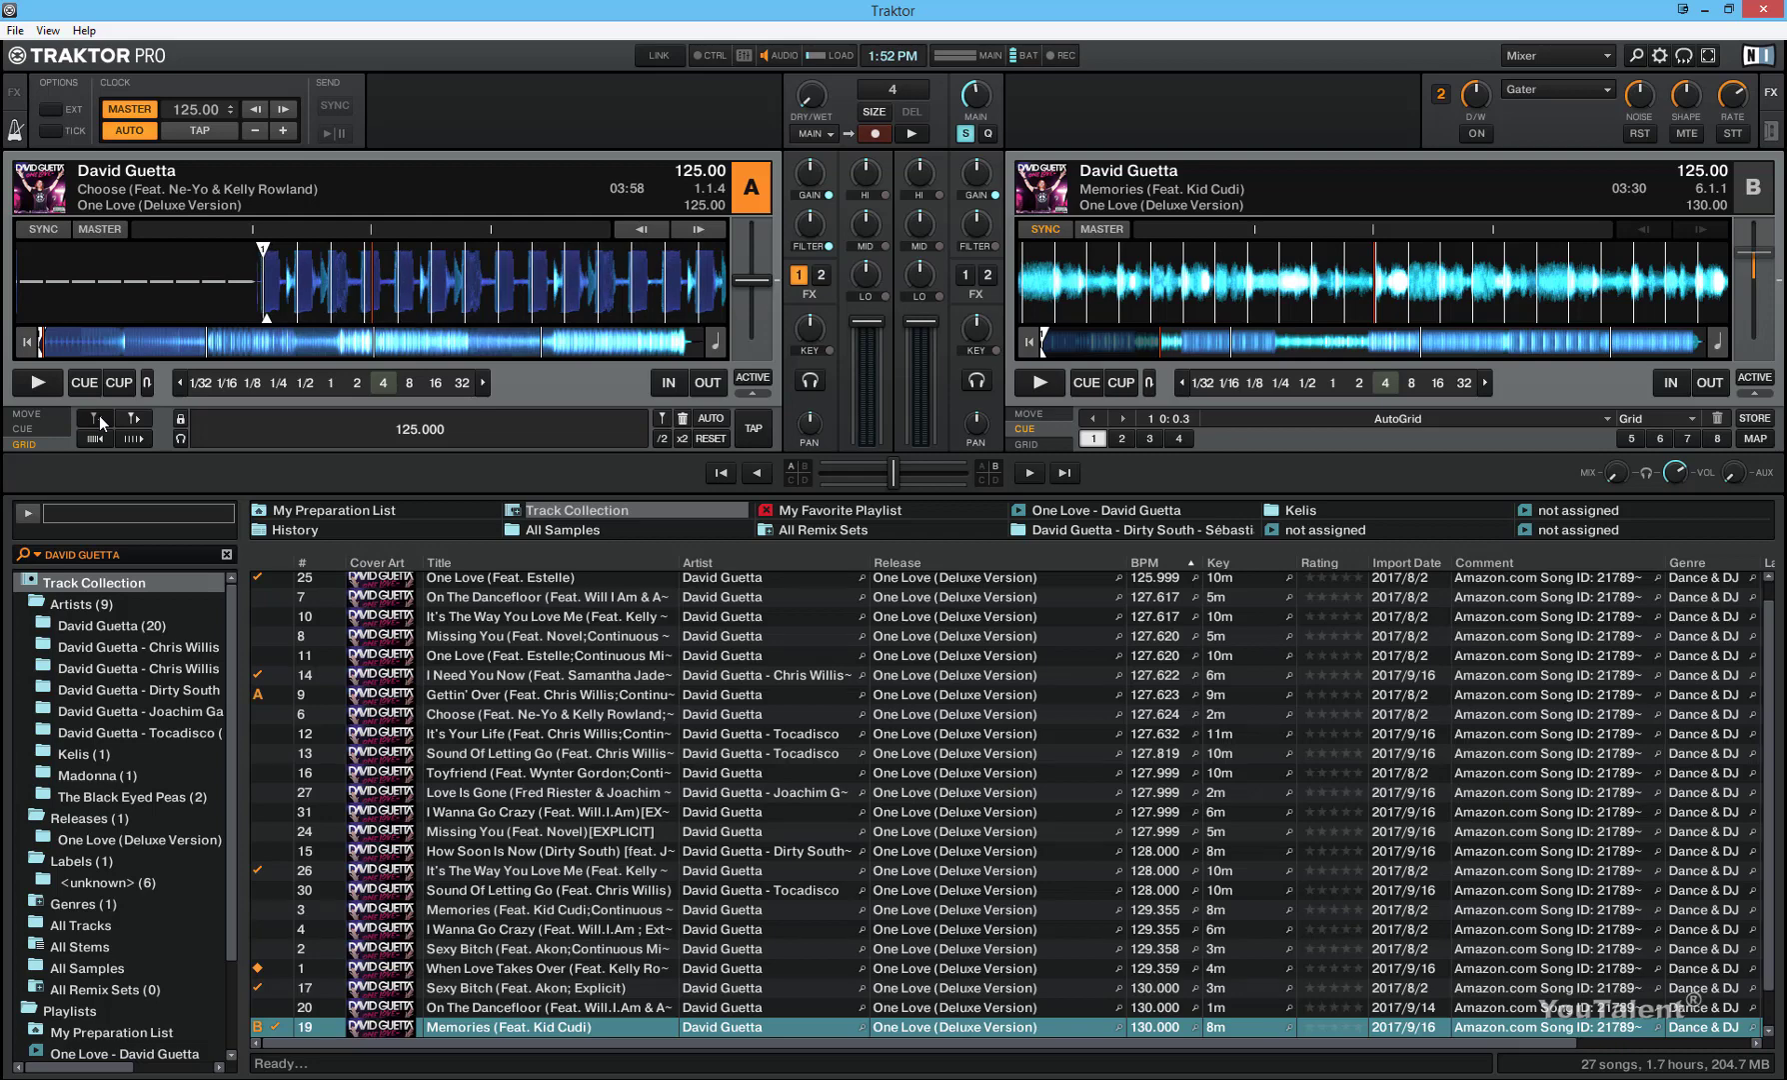
{"action": "left_click", "coordinate": [99, 415]}
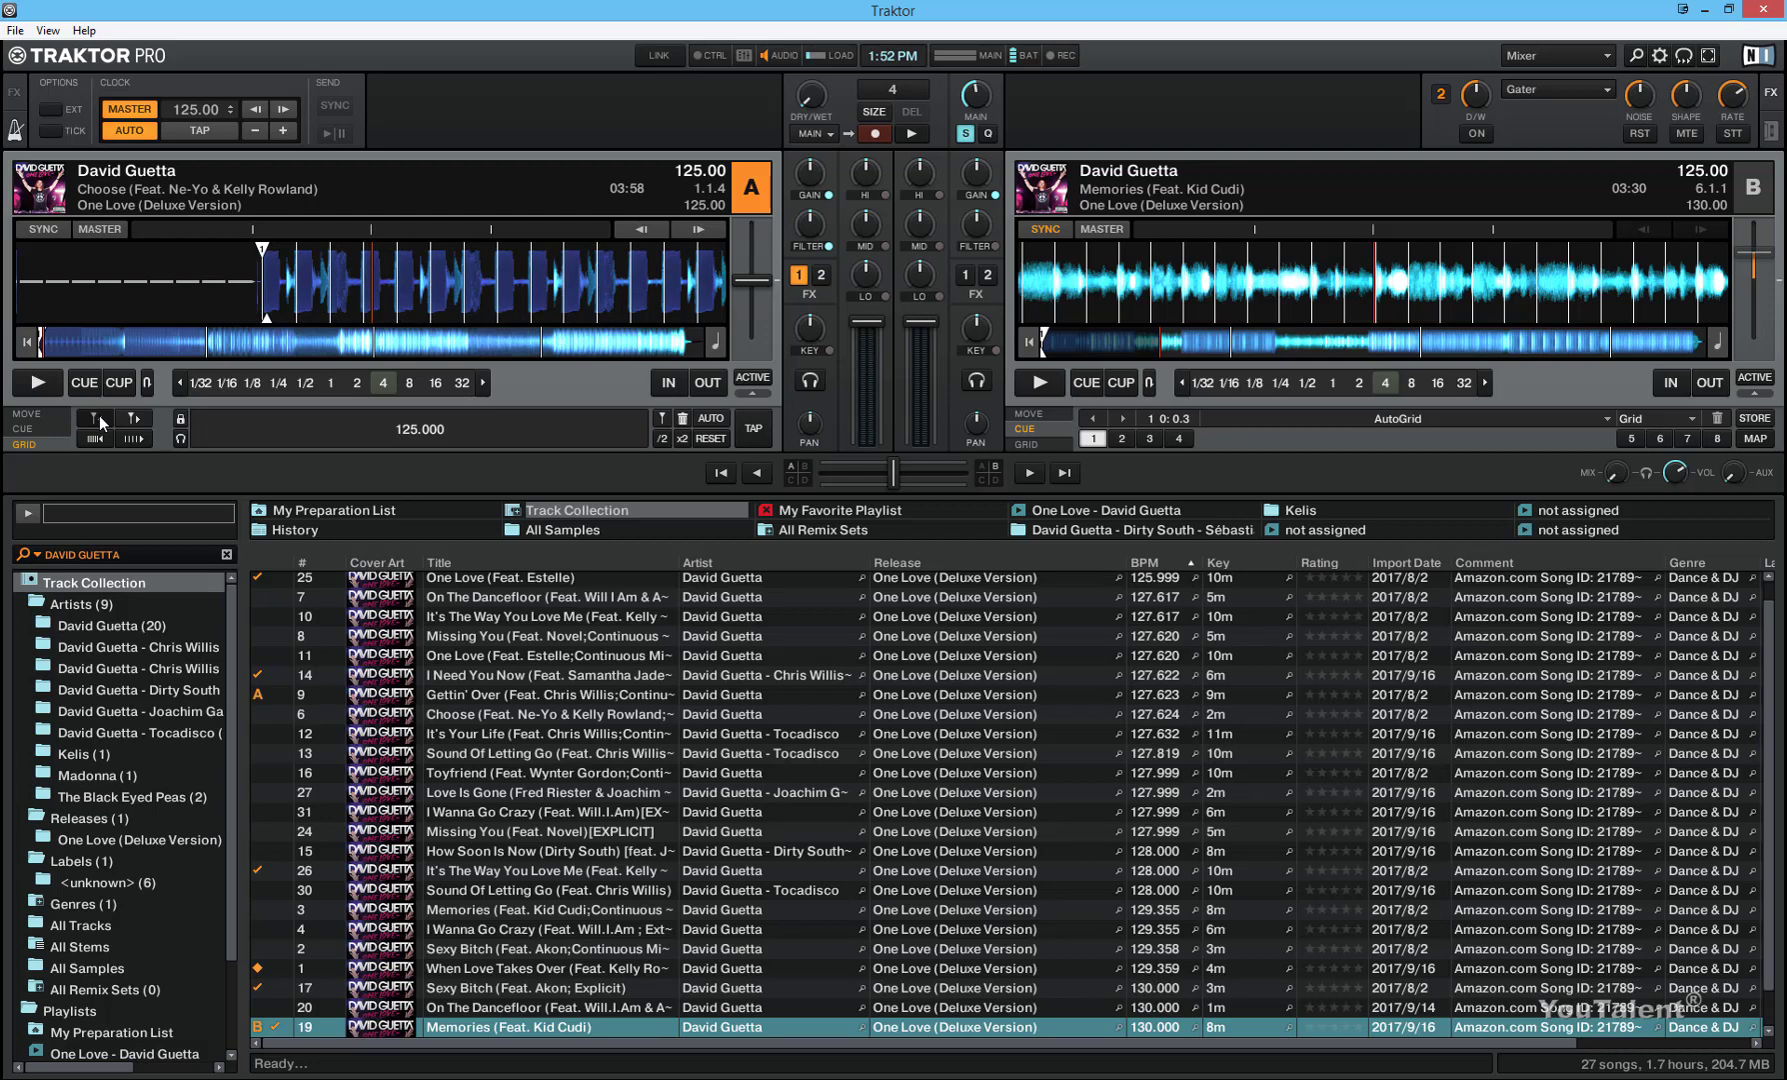
{"action": "left_click", "coordinate": [99, 414]}
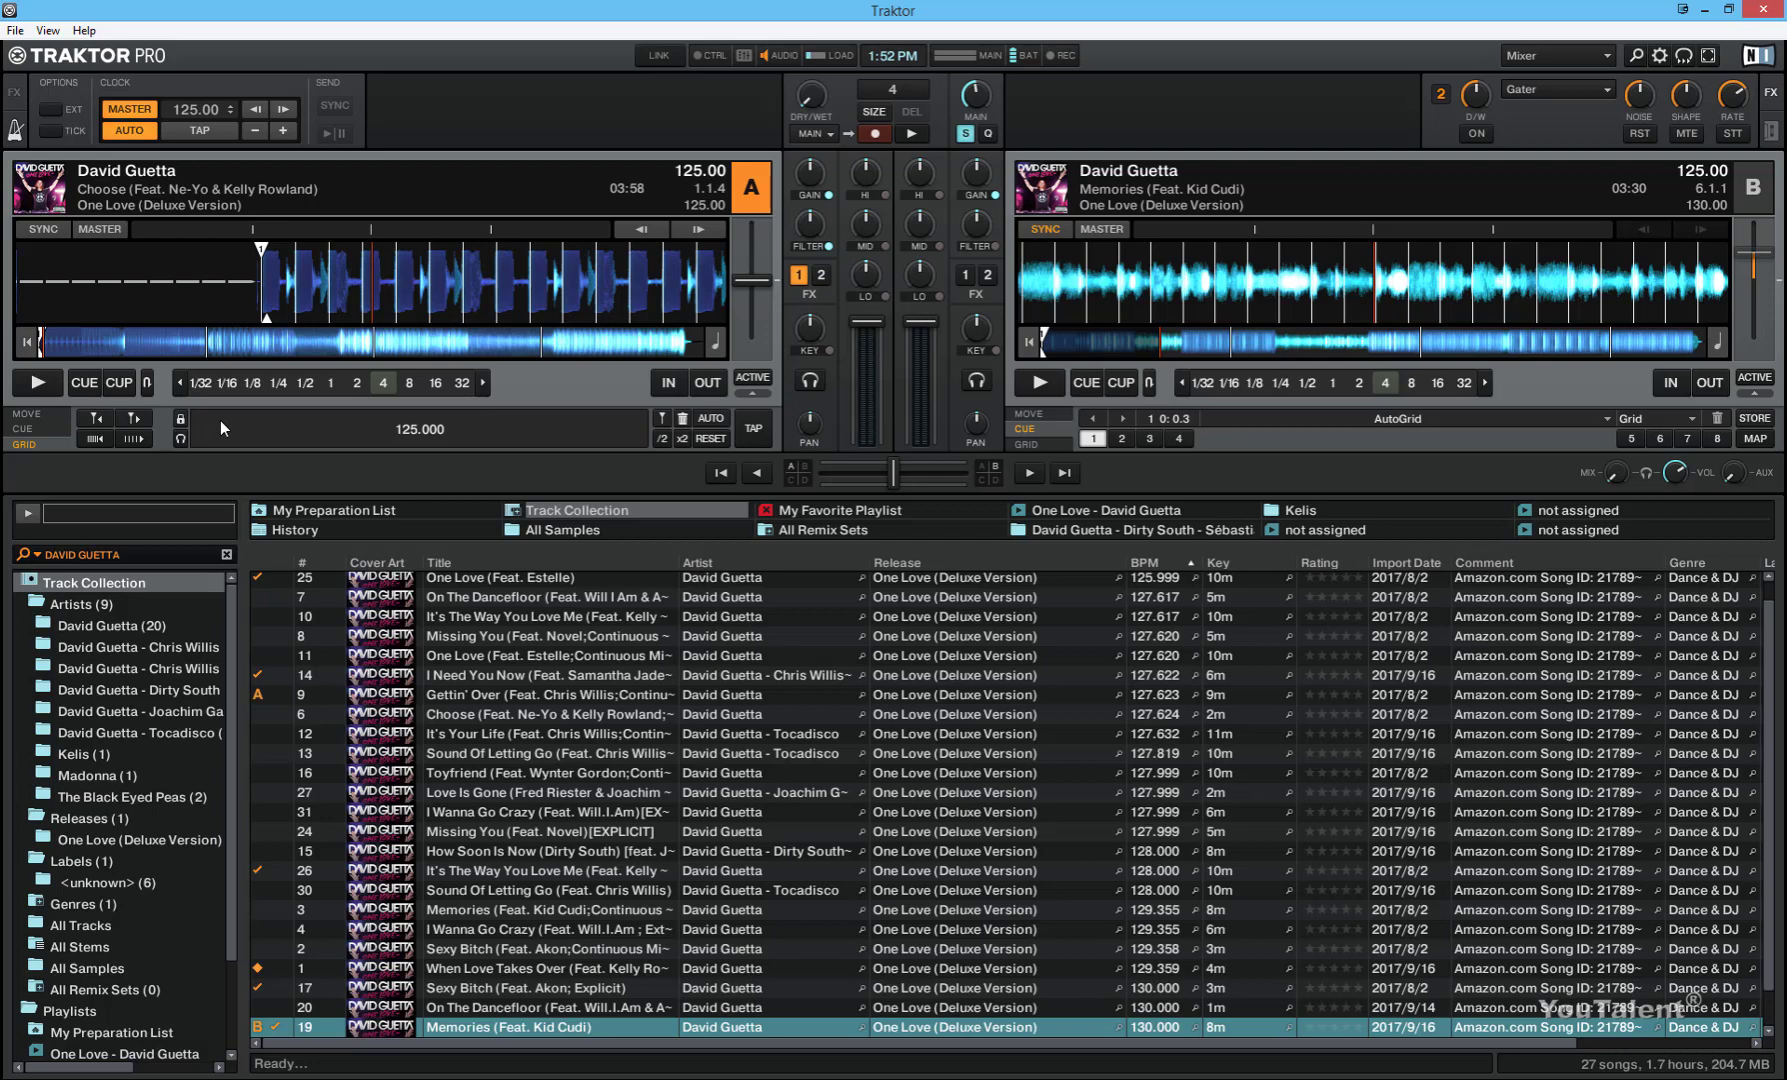
{"action": "left_click_drag", "start_coordinate": [571, 280], "coordinate": [644, 284]}
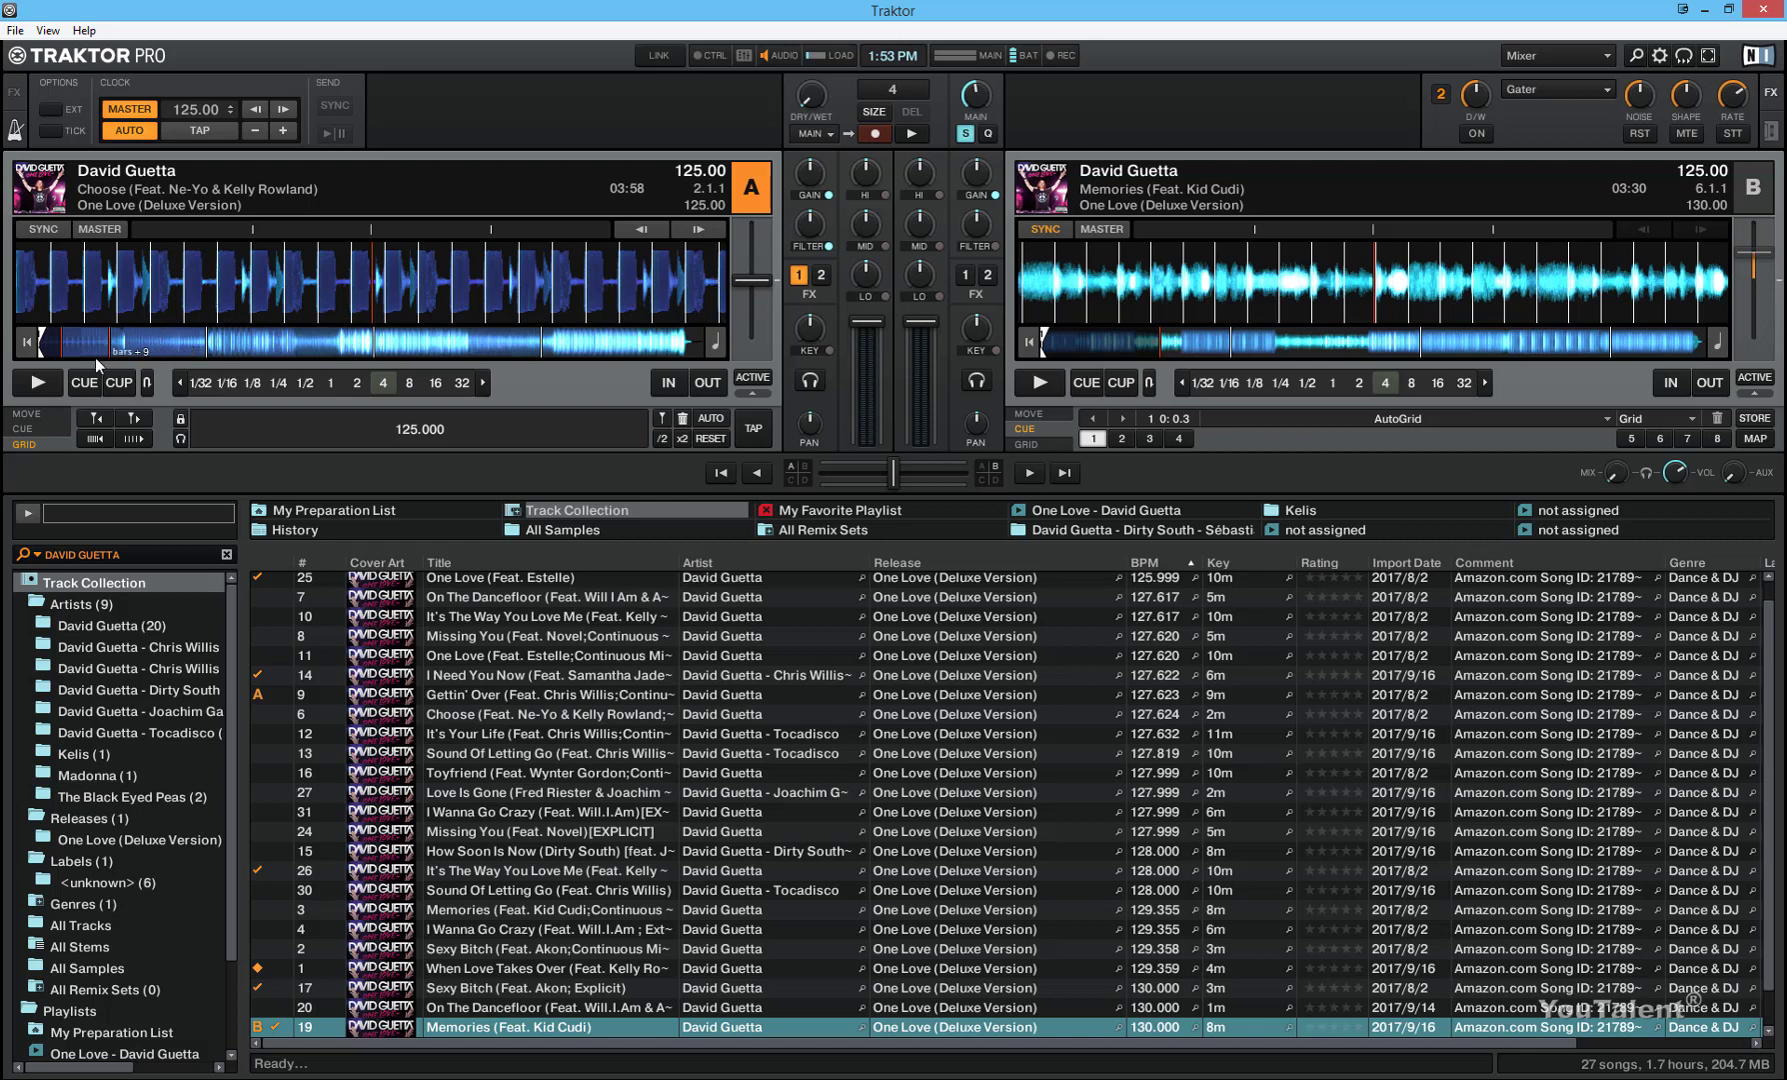
Play Choose and Memories together and auto-fade the mix to deck B, back to A, then to B again
{"action": "left_click", "coordinate": [46, 381]}
{"action": "left_click", "coordinate": [1022, 384]}
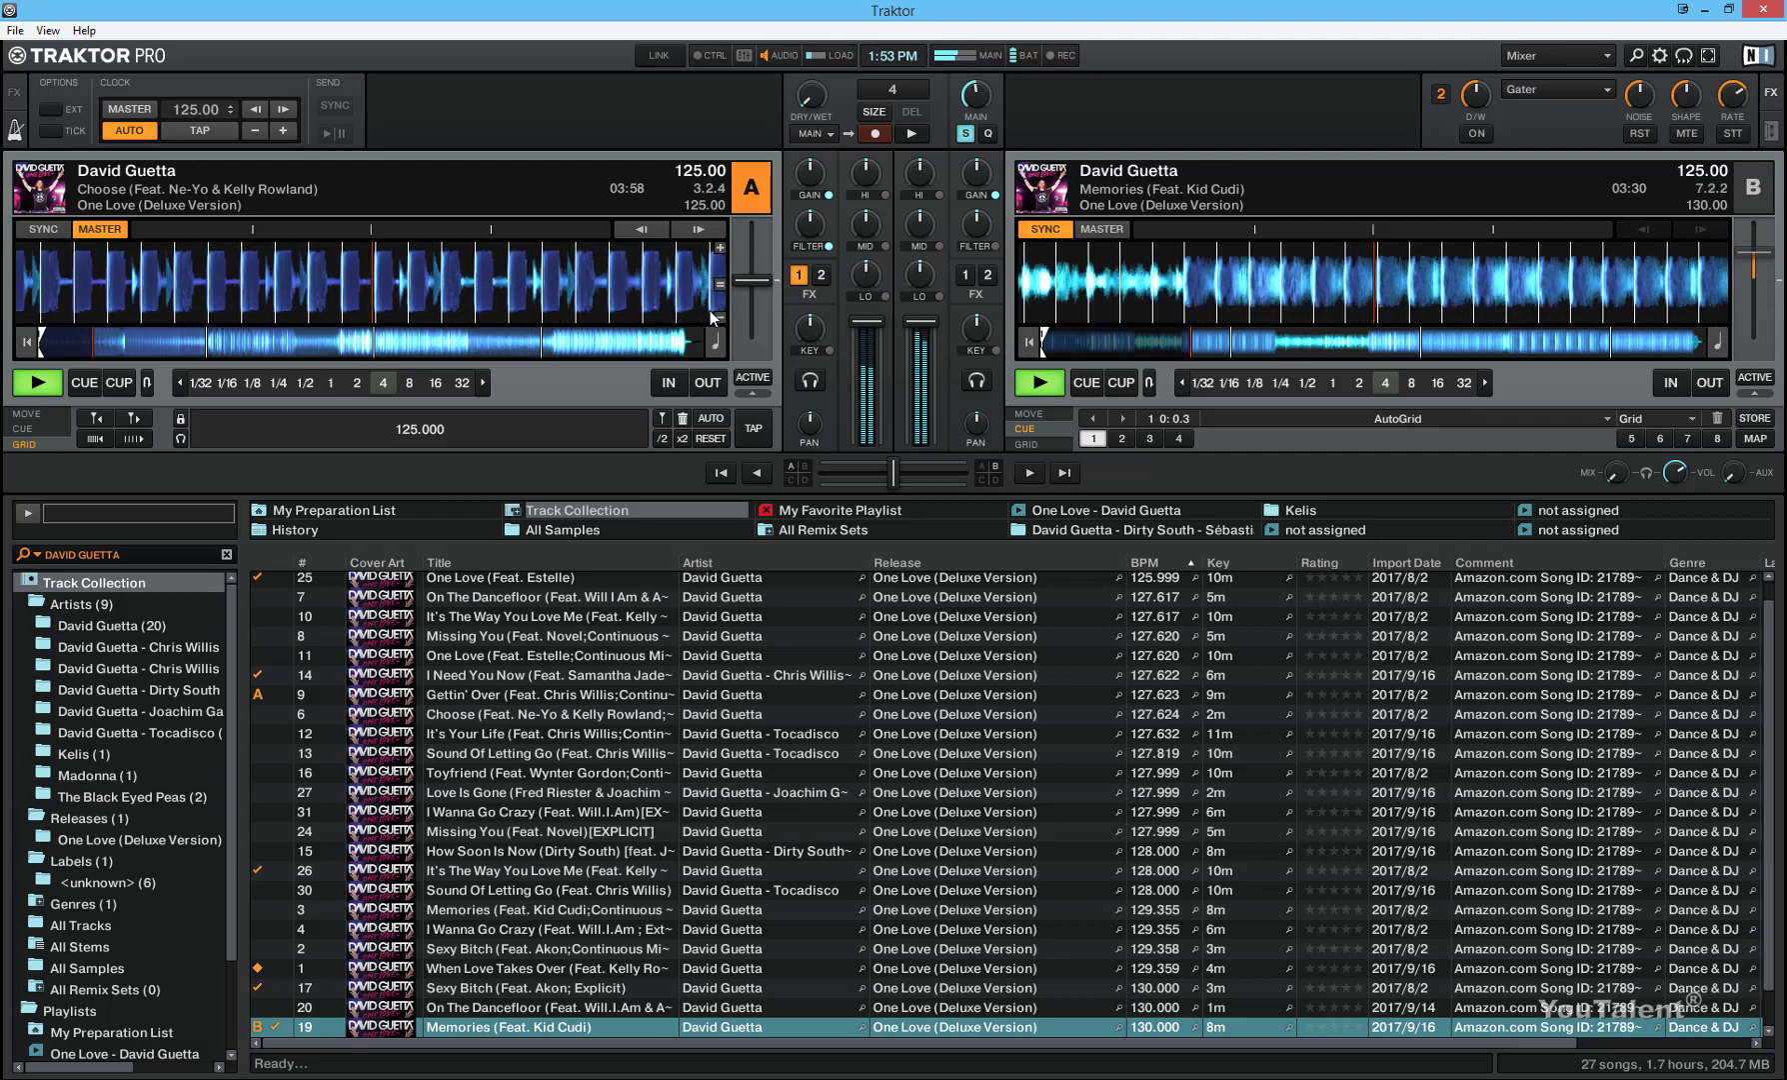
{"action": "mouse_move", "coordinate": [647, 282]}
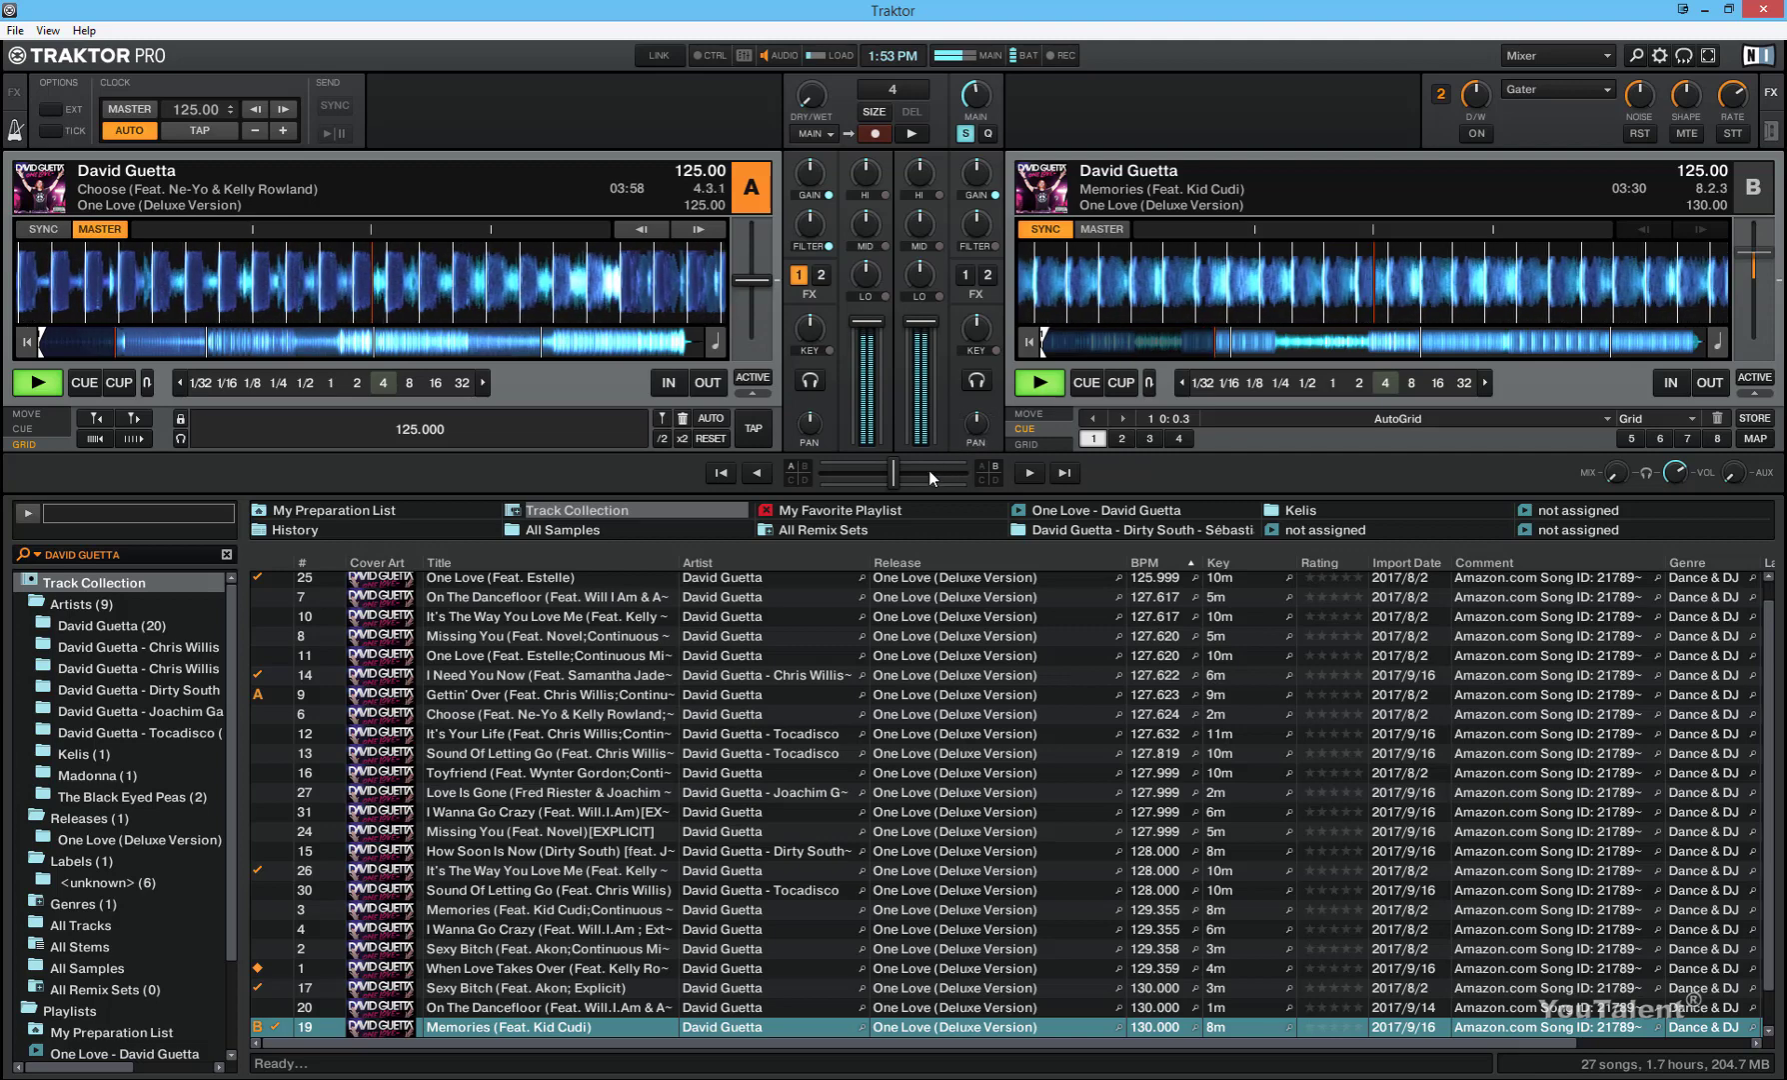
{"action": "left_click", "coordinate": [1063, 474]}
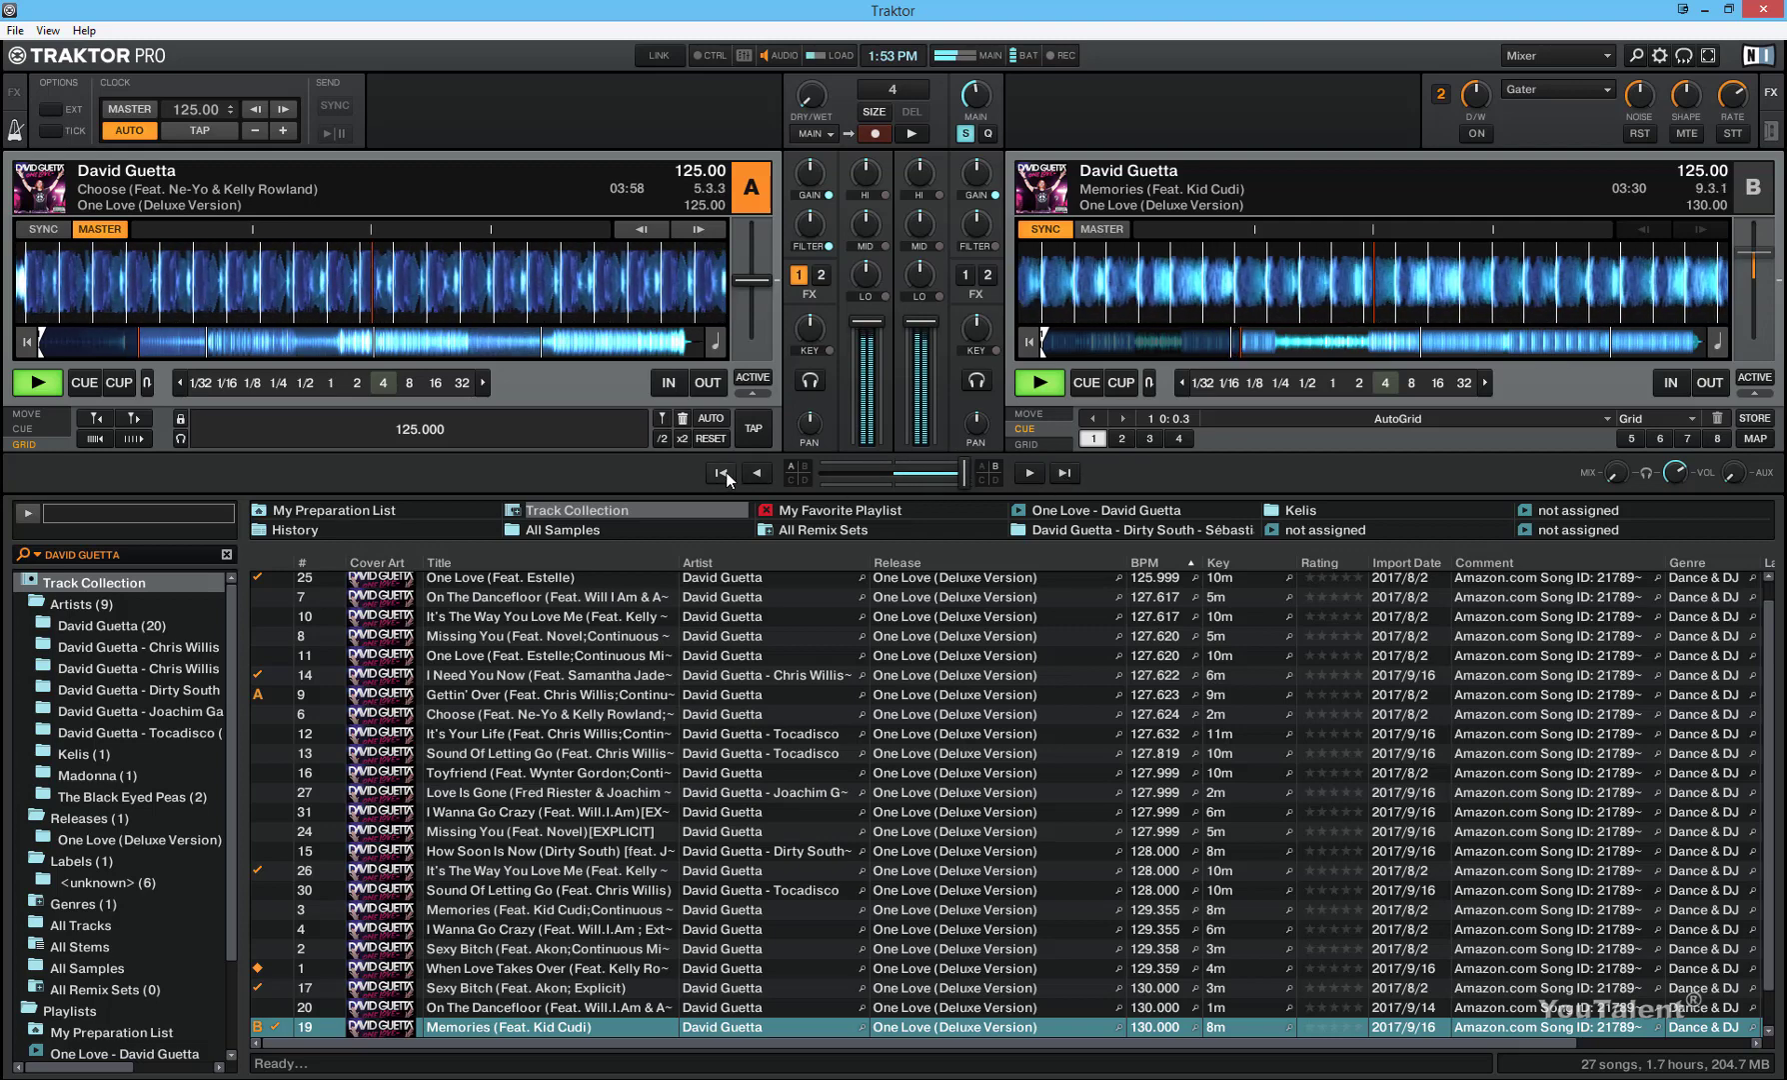
{"action": "left_click", "coordinate": [723, 472]}
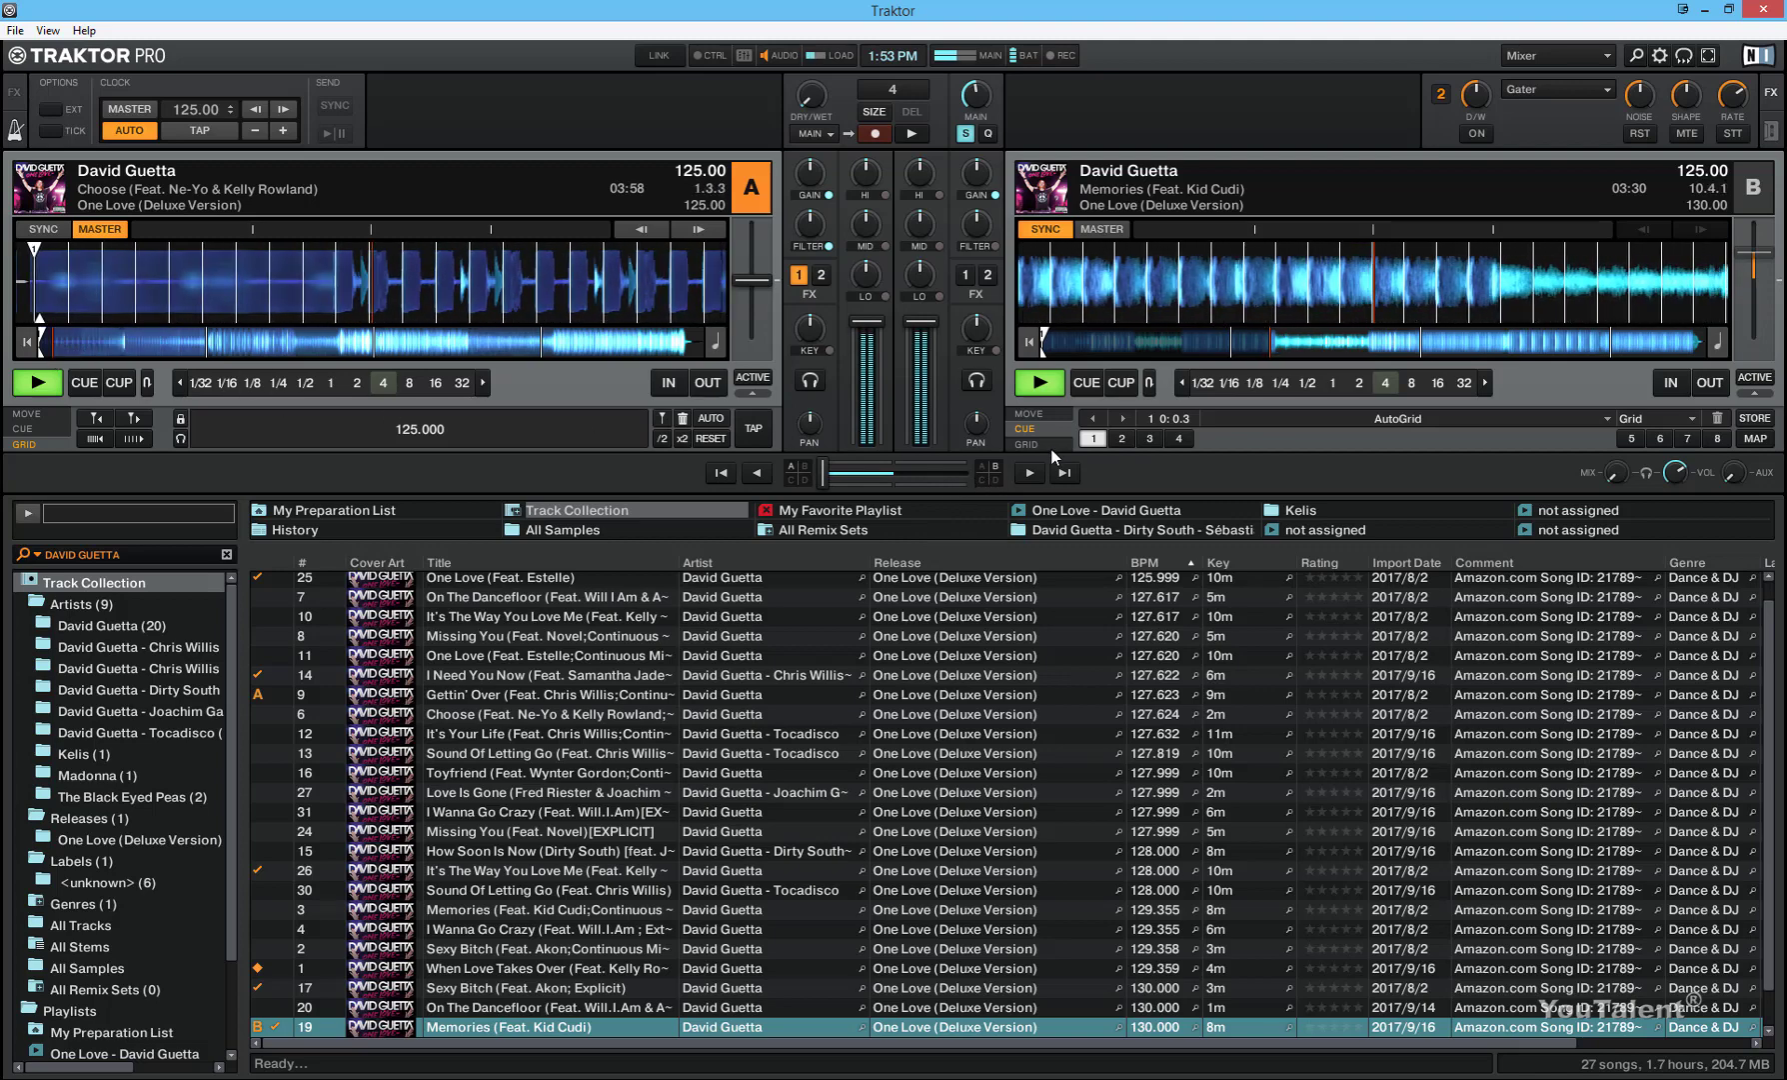
{"action": "left_click", "coordinate": [1027, 472]}
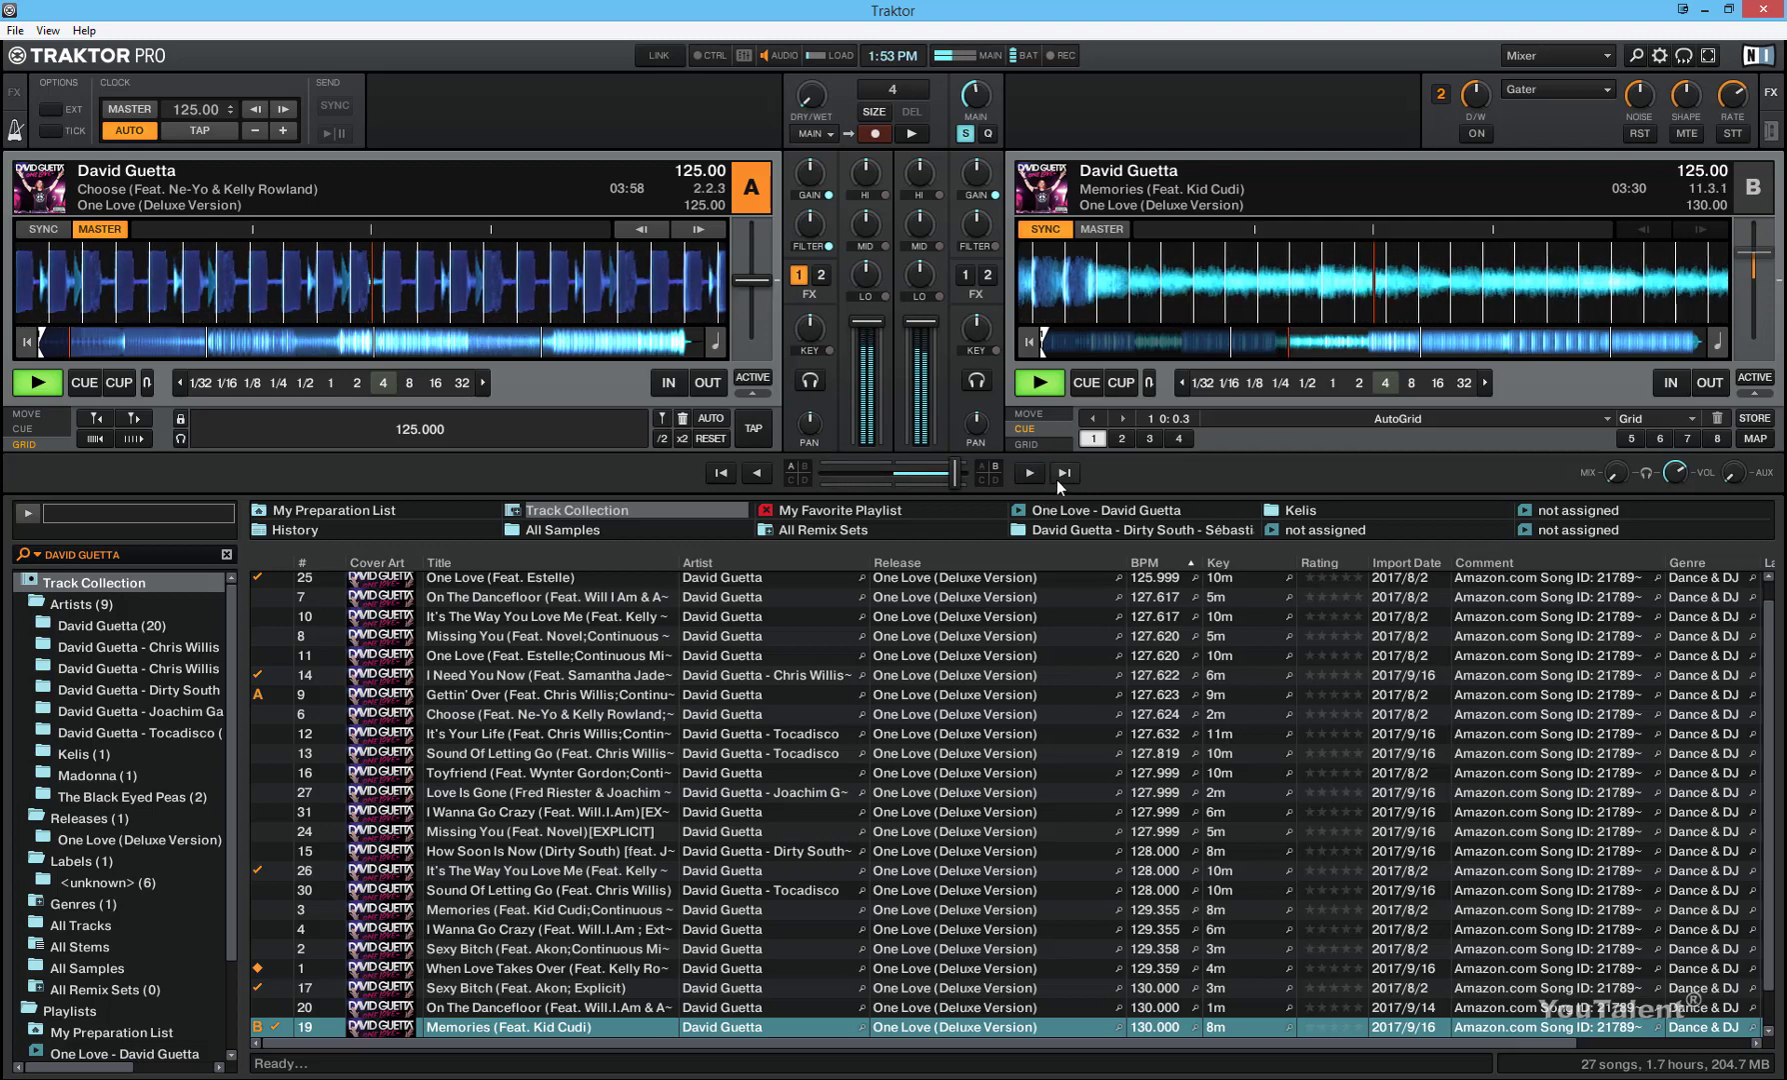
Centre the crossfader and stop both decks
{"action": "double_click", "coordinate": [964, 474]}
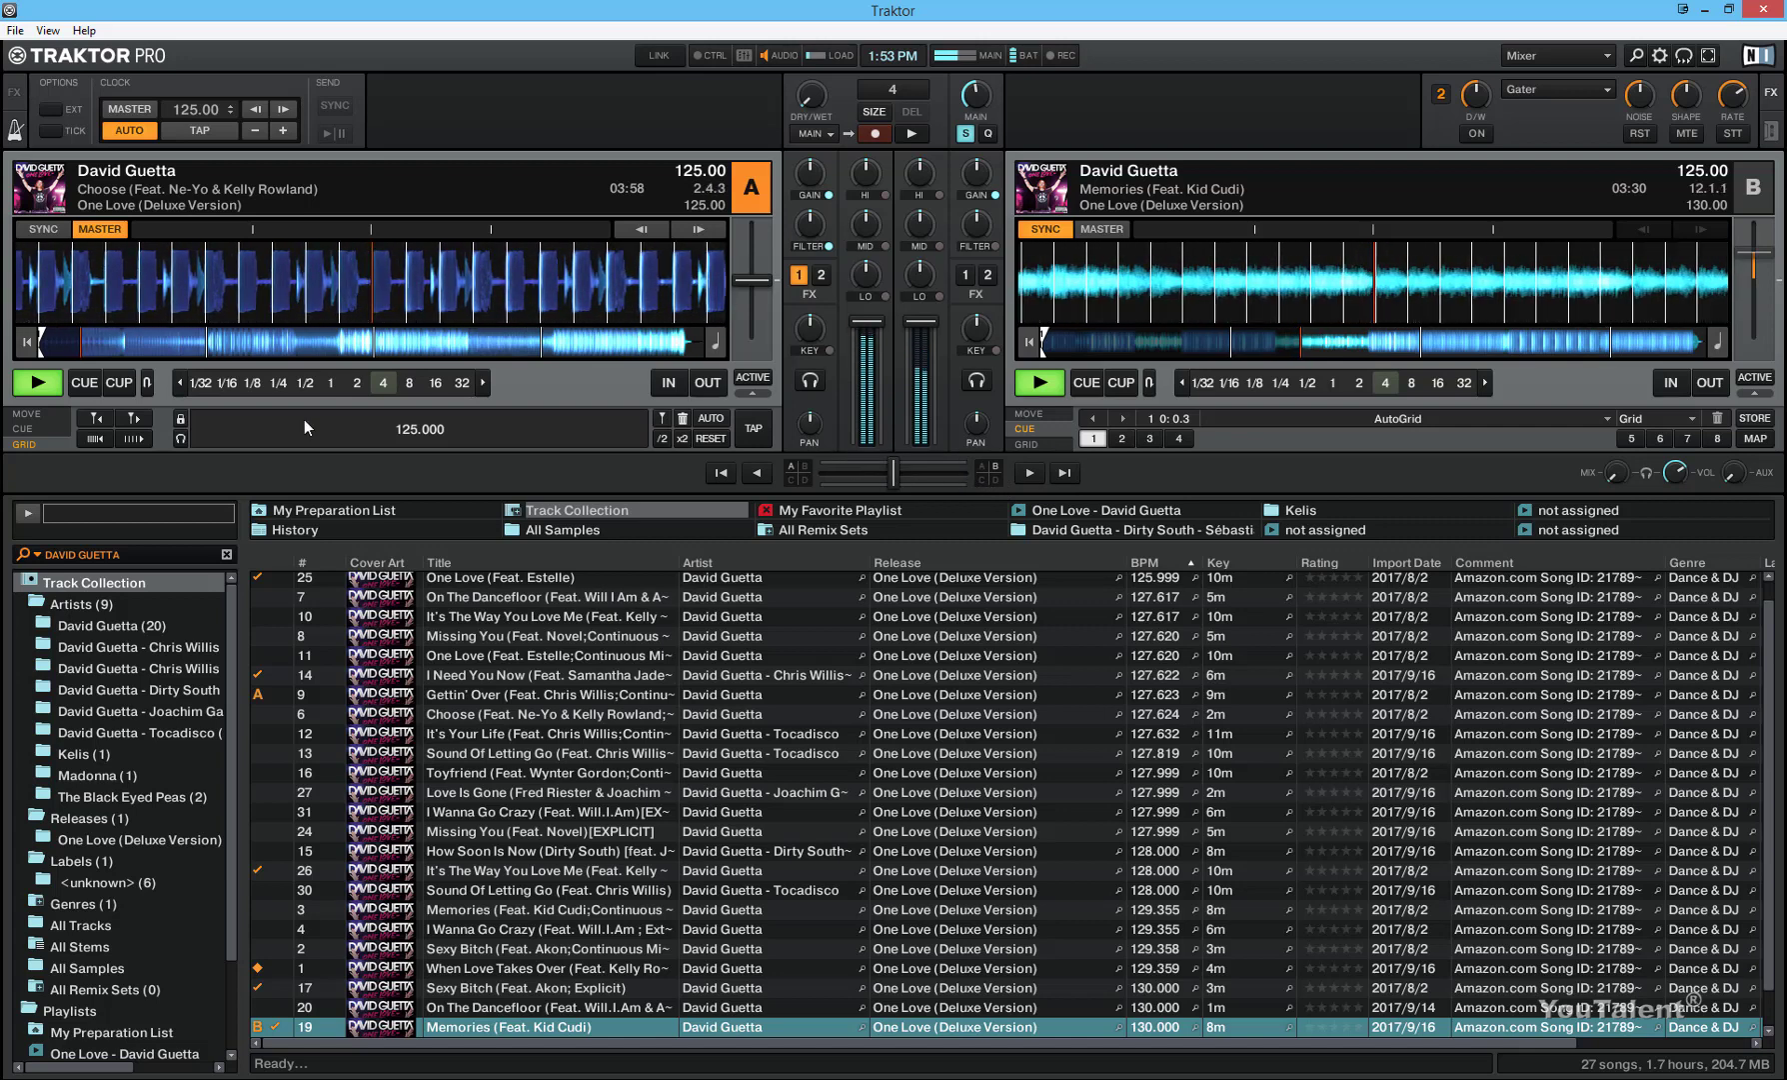
{"action": "left_click", "coordinate": [49, 387]}
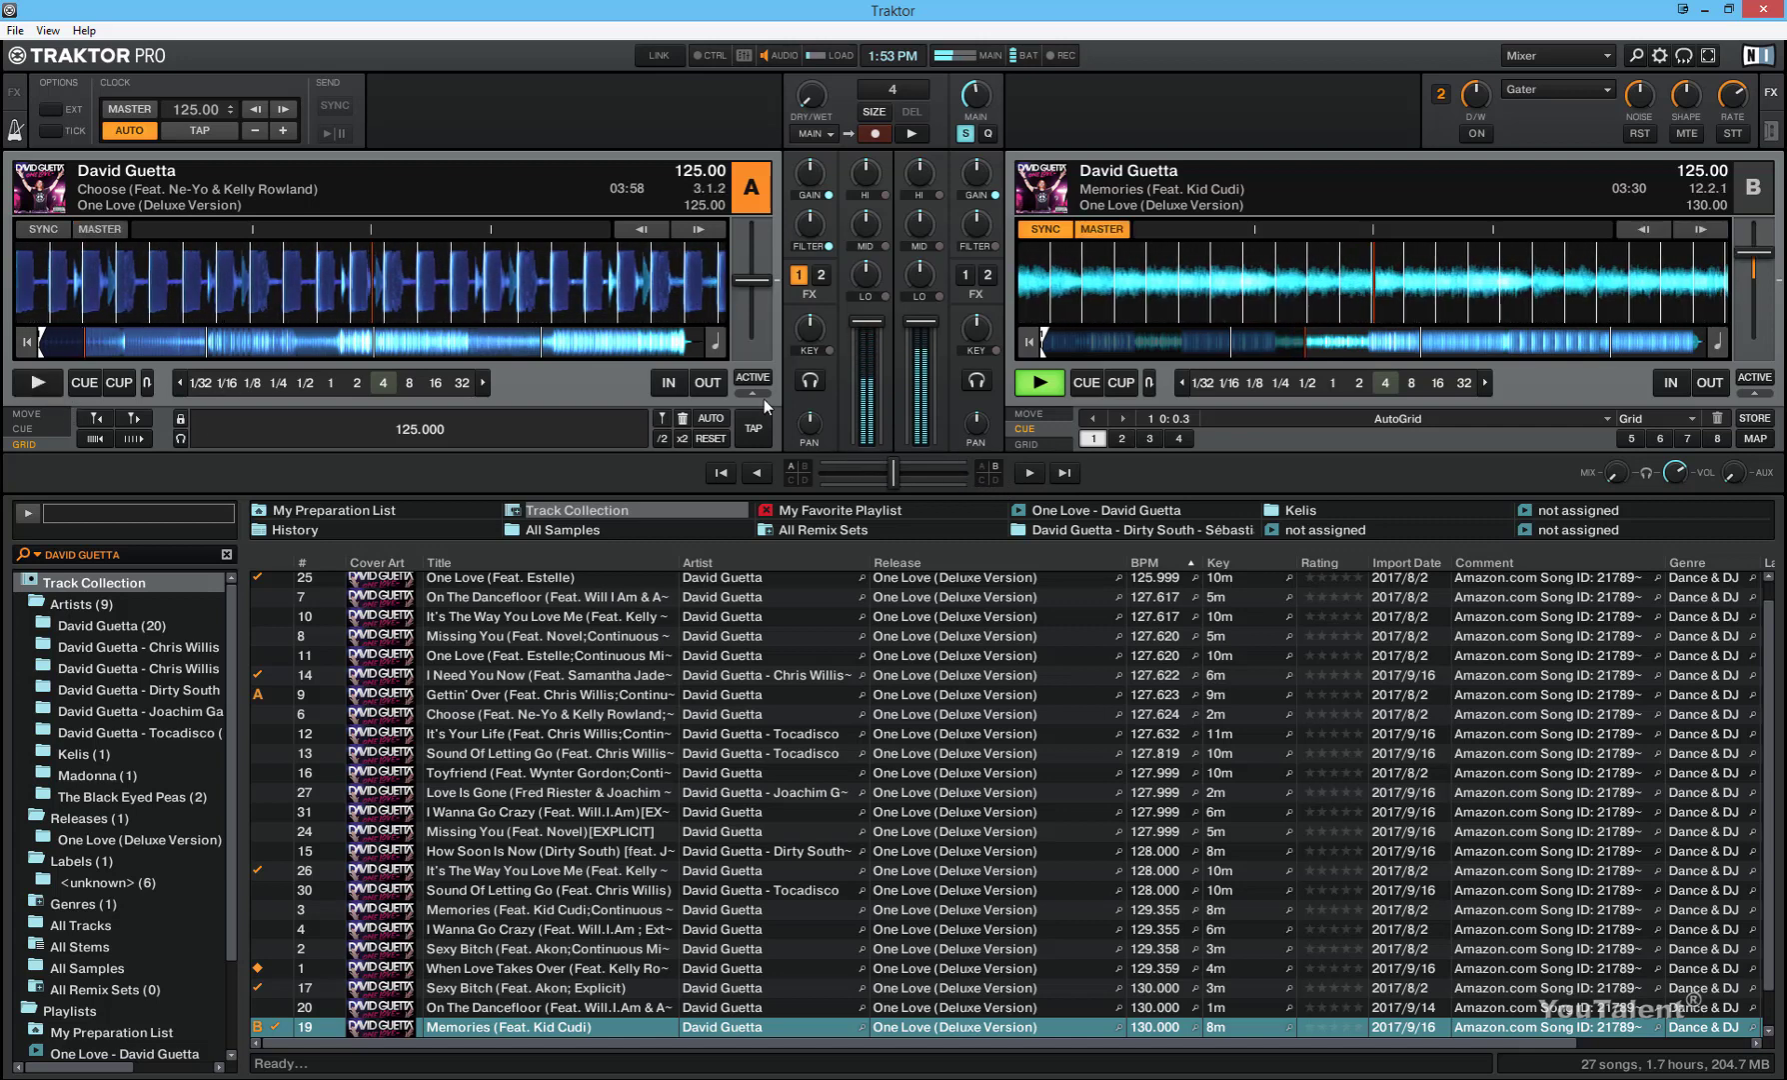
{"action": "left_click", "coordinate": [1047, 380]}
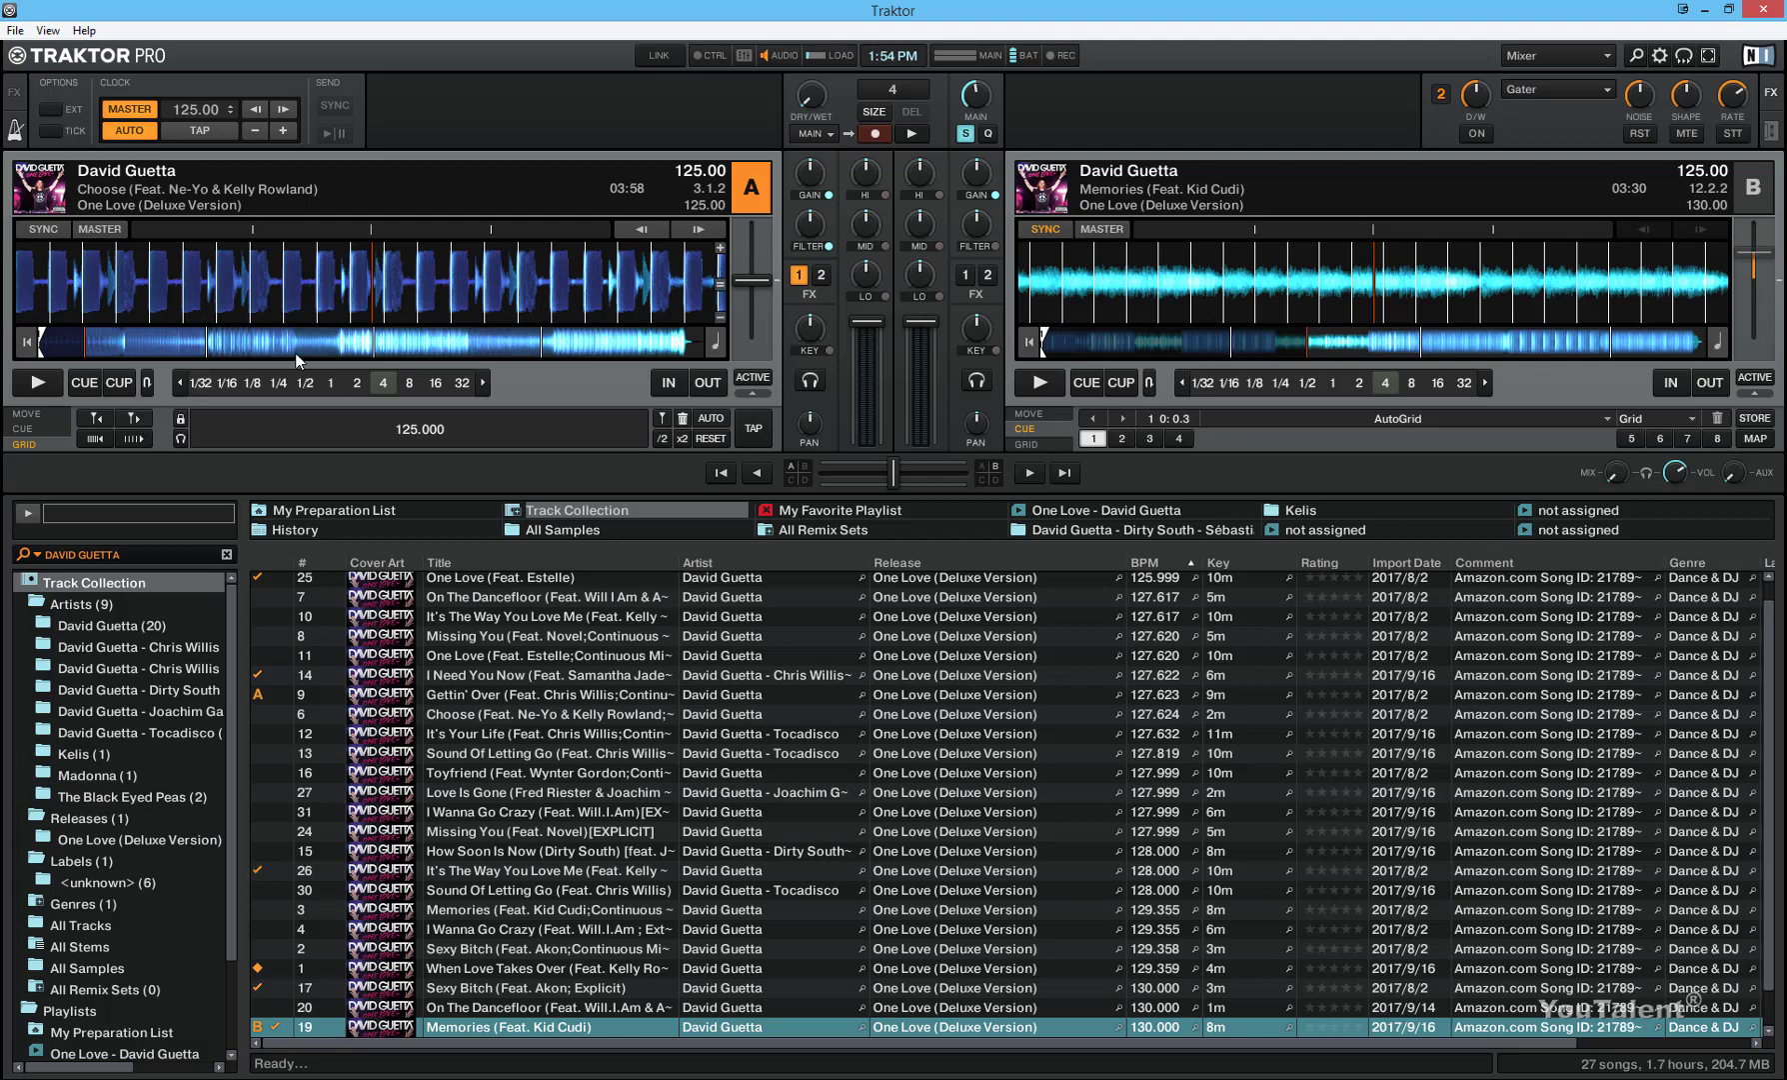
Shift deck A's beatgrid six small steps, then let AUTO recalculate Choose's grid
{"action": "left_click", "coordinate": [138, 416]}
{"action": "left_click", "coordinate": [140, 413]}
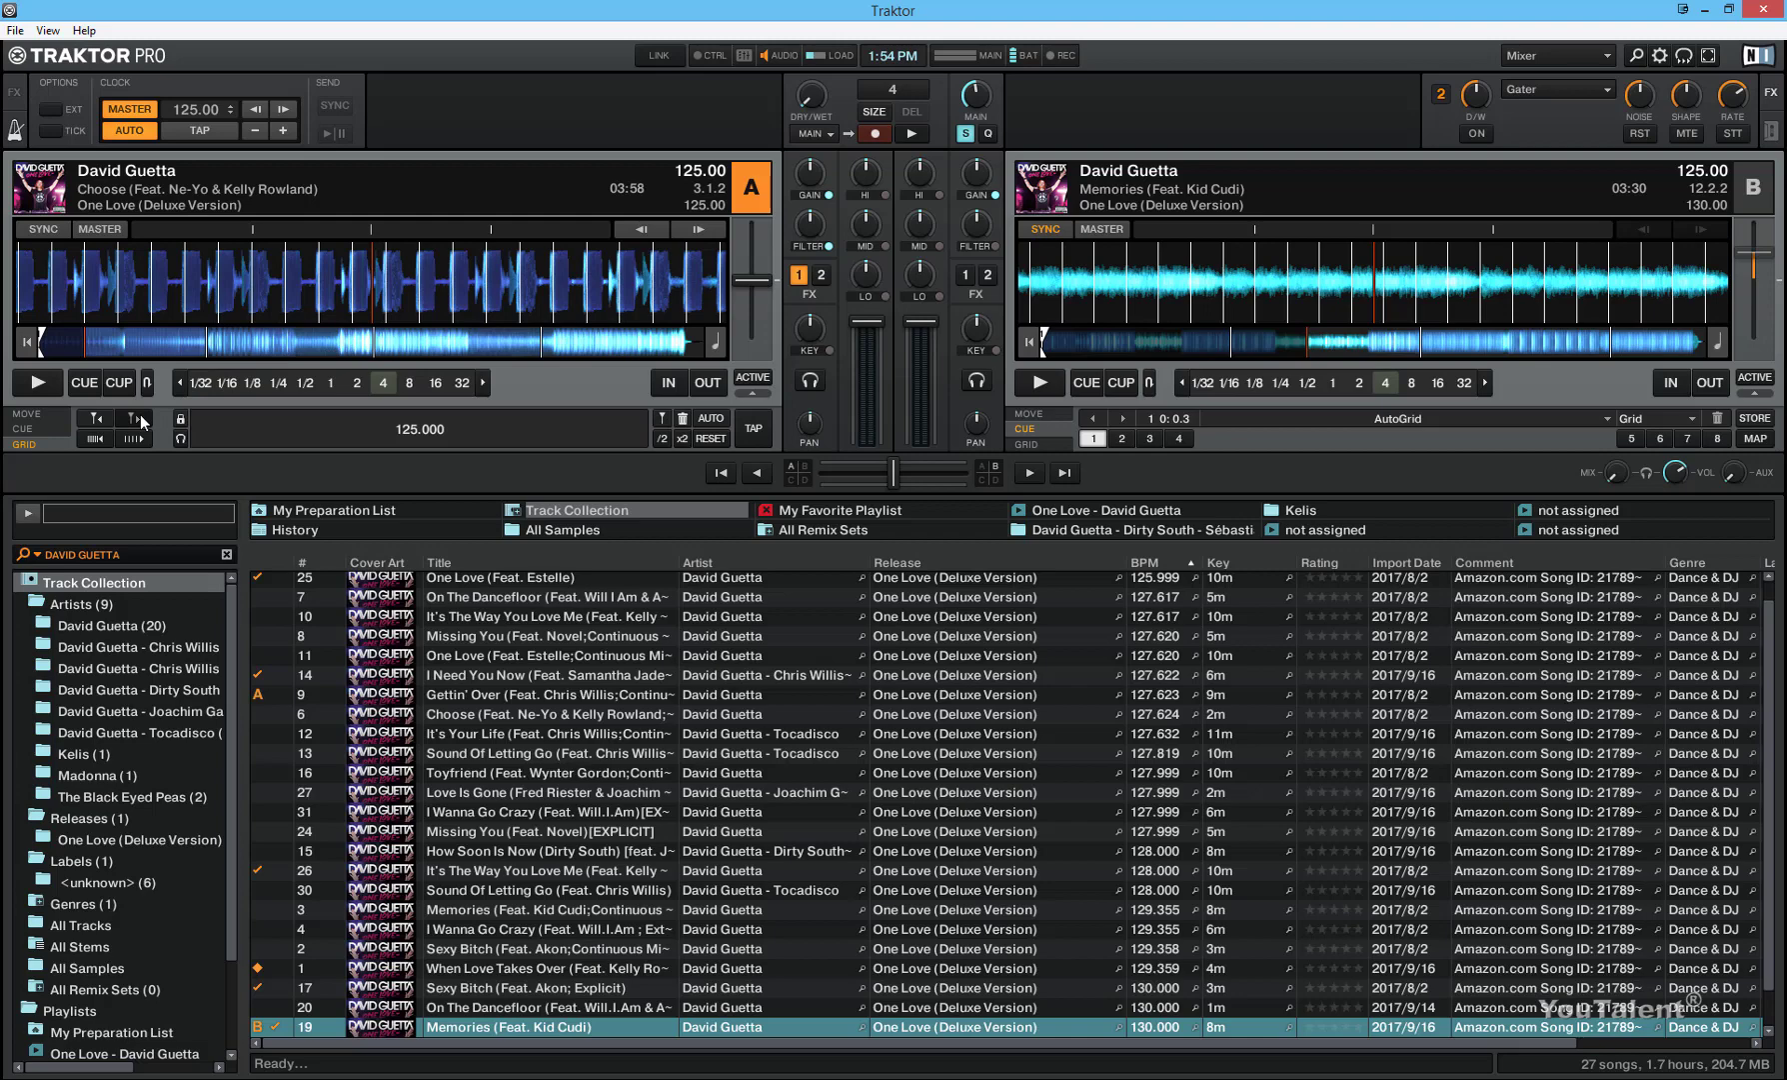
{"action": "left_click", "coordinate": [140, 413]}
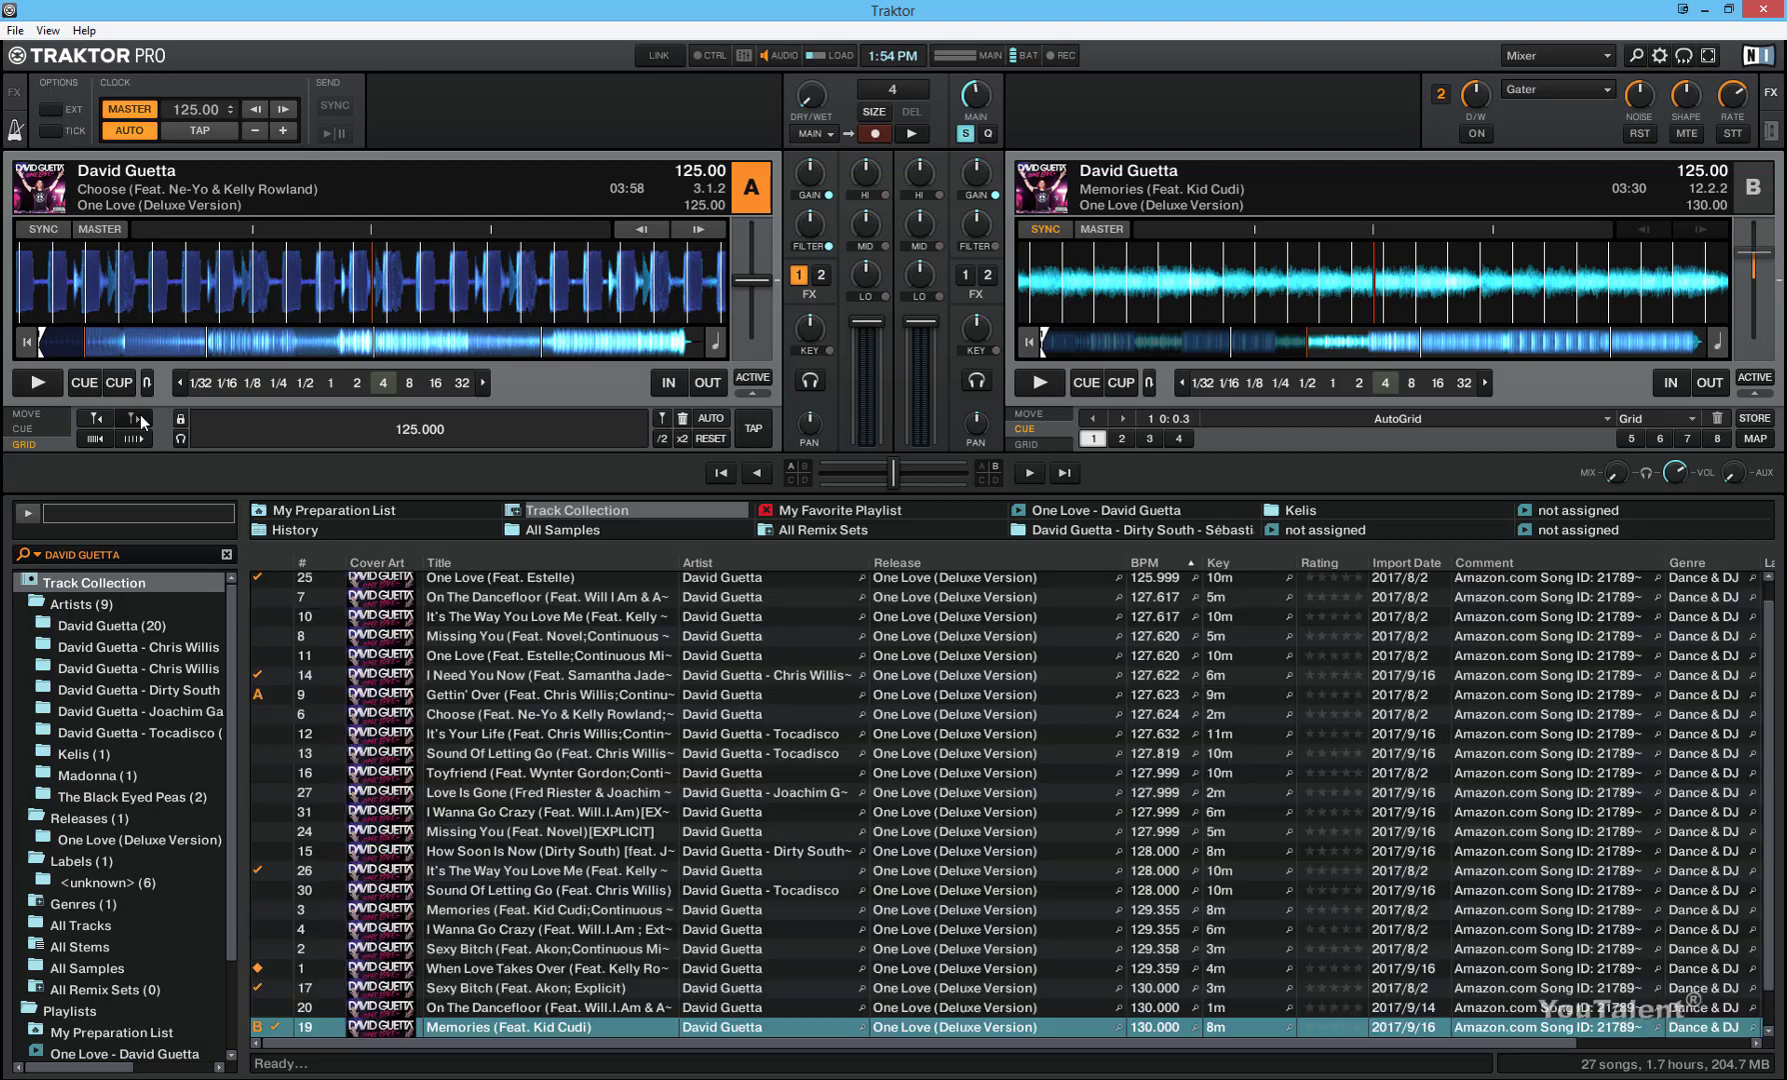
{"action": "left_click", "coordinate": [140, 413]}
{"action": "left_click", "coordinate": [140, 413]}
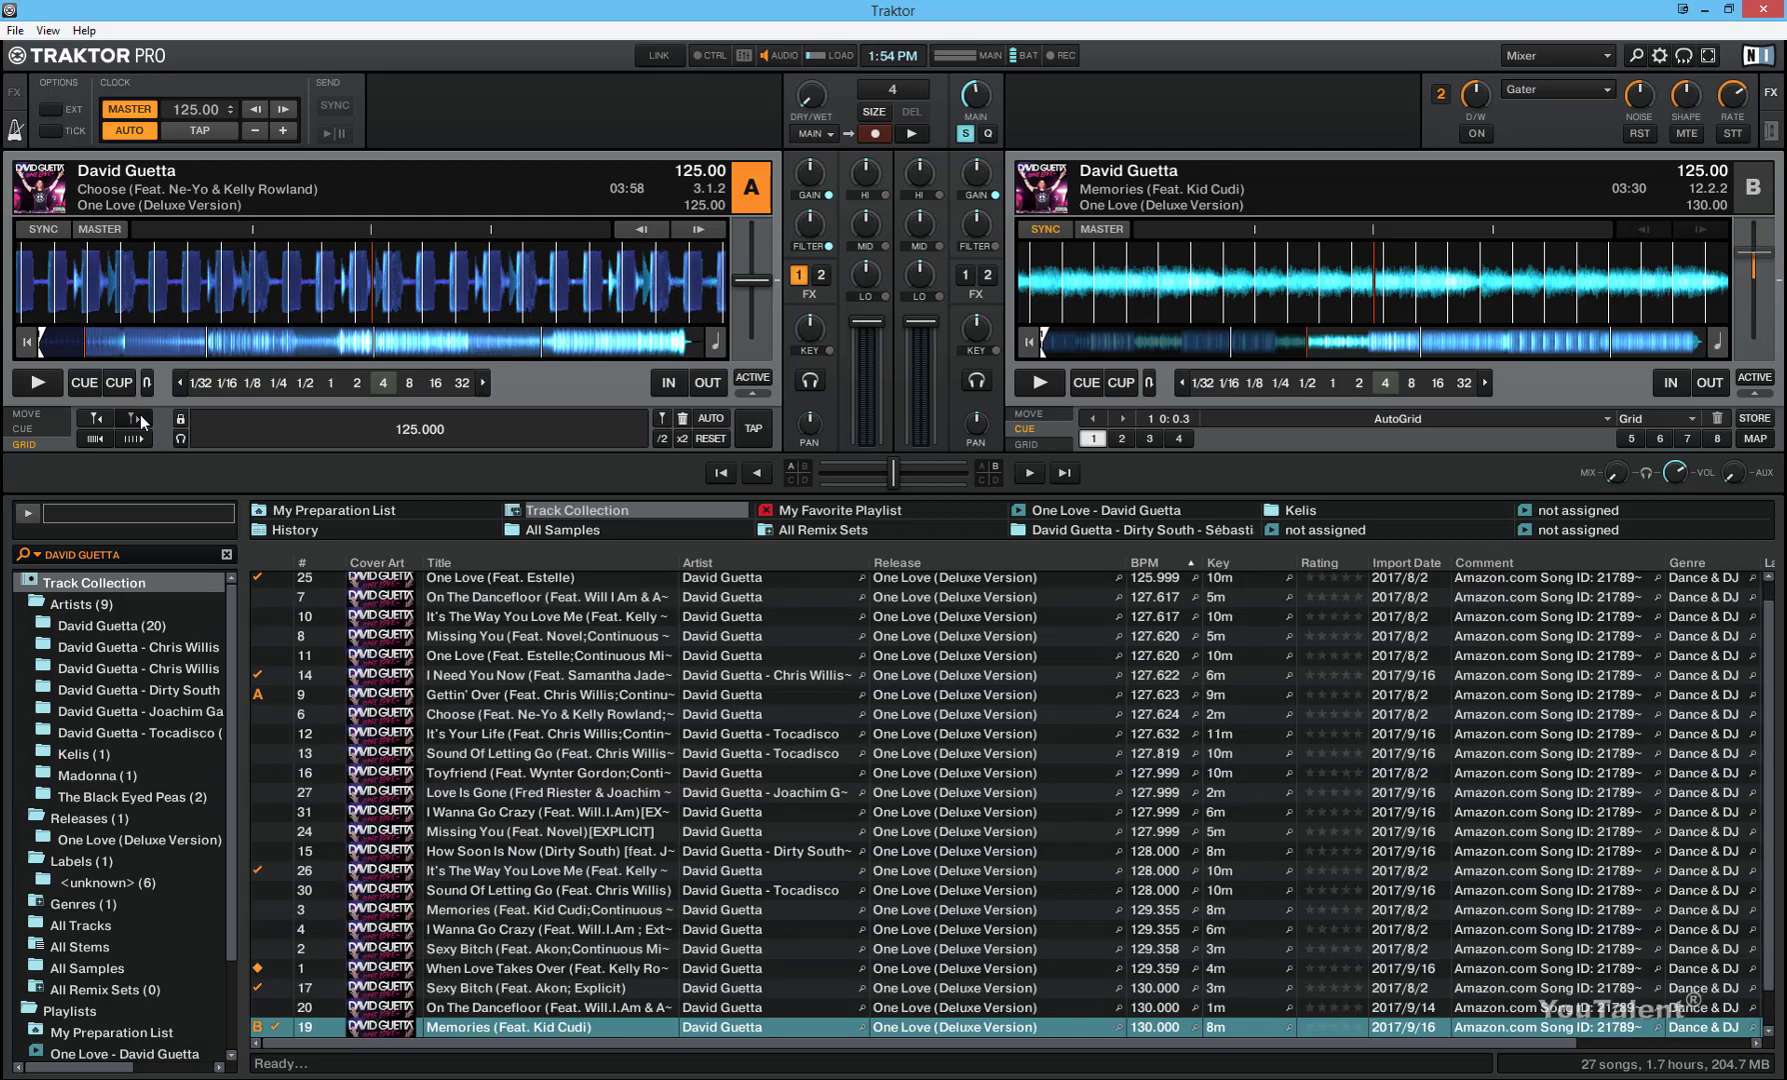
{"action": "left_click", "coordinate": [140, 412]}
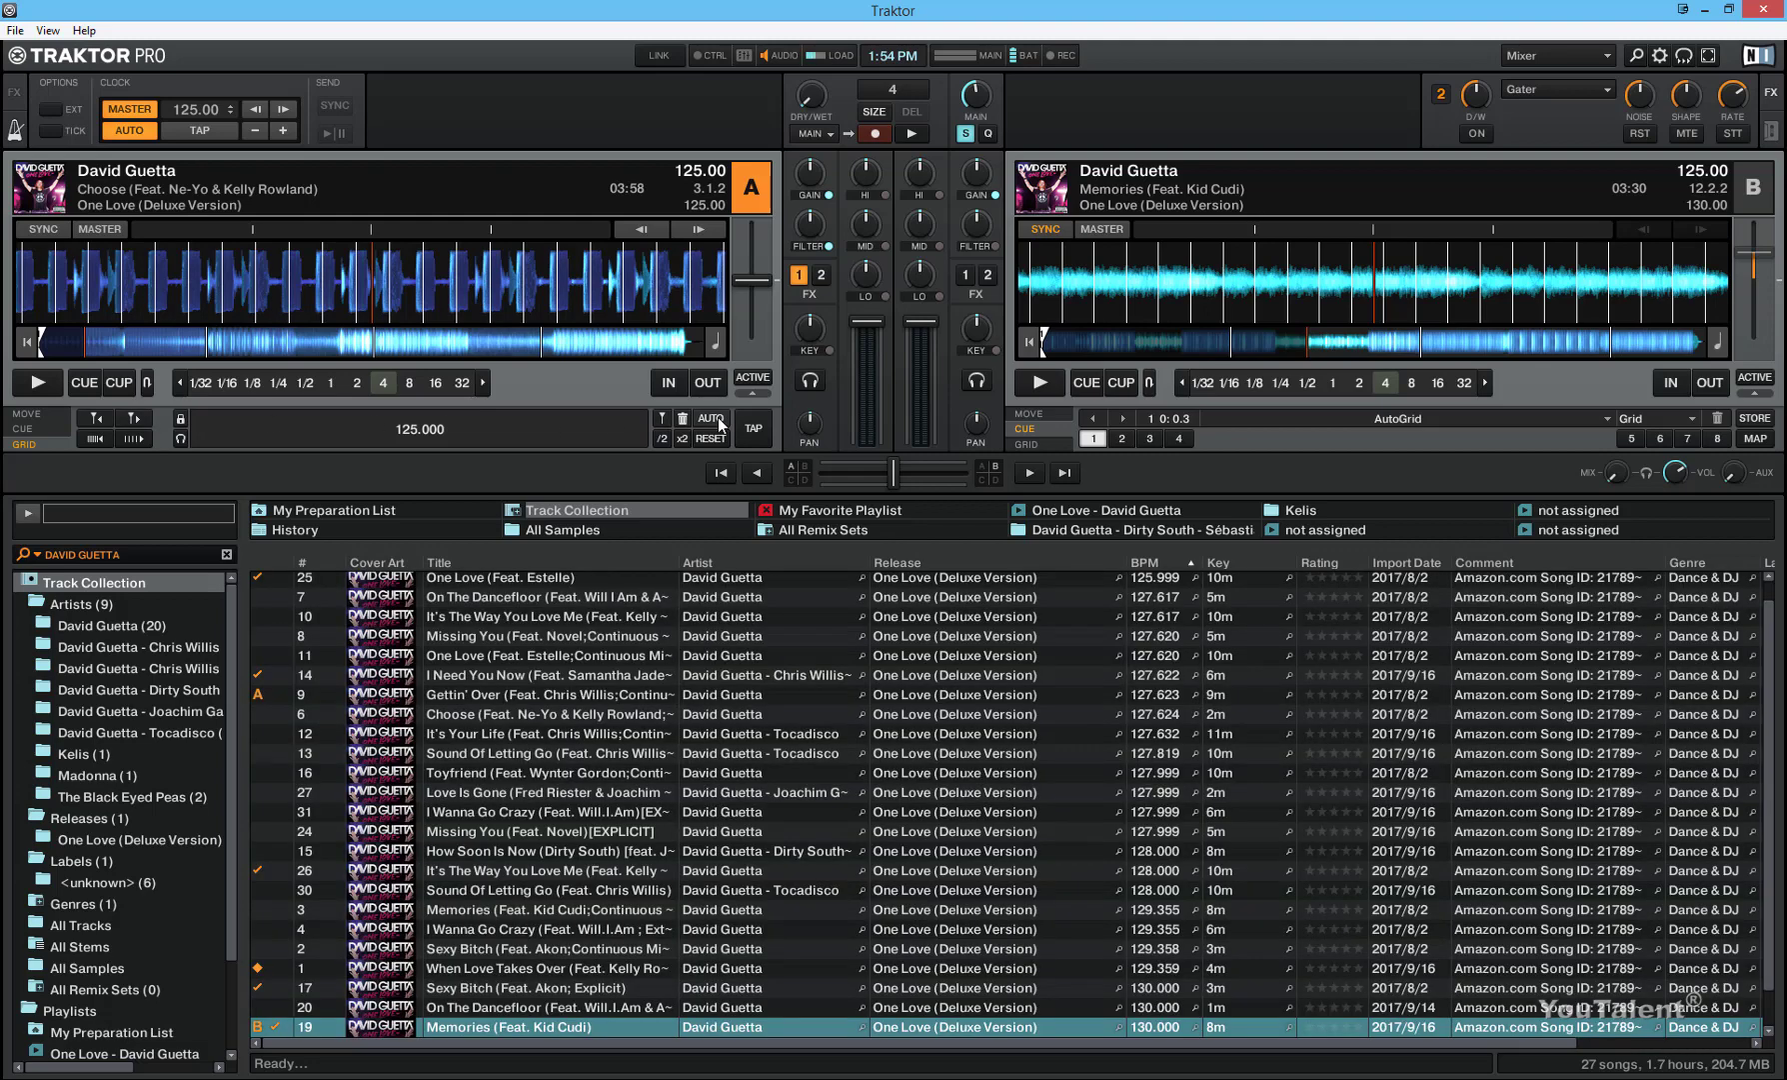
{"action": "left_click", "coordinate": [720, 425]}
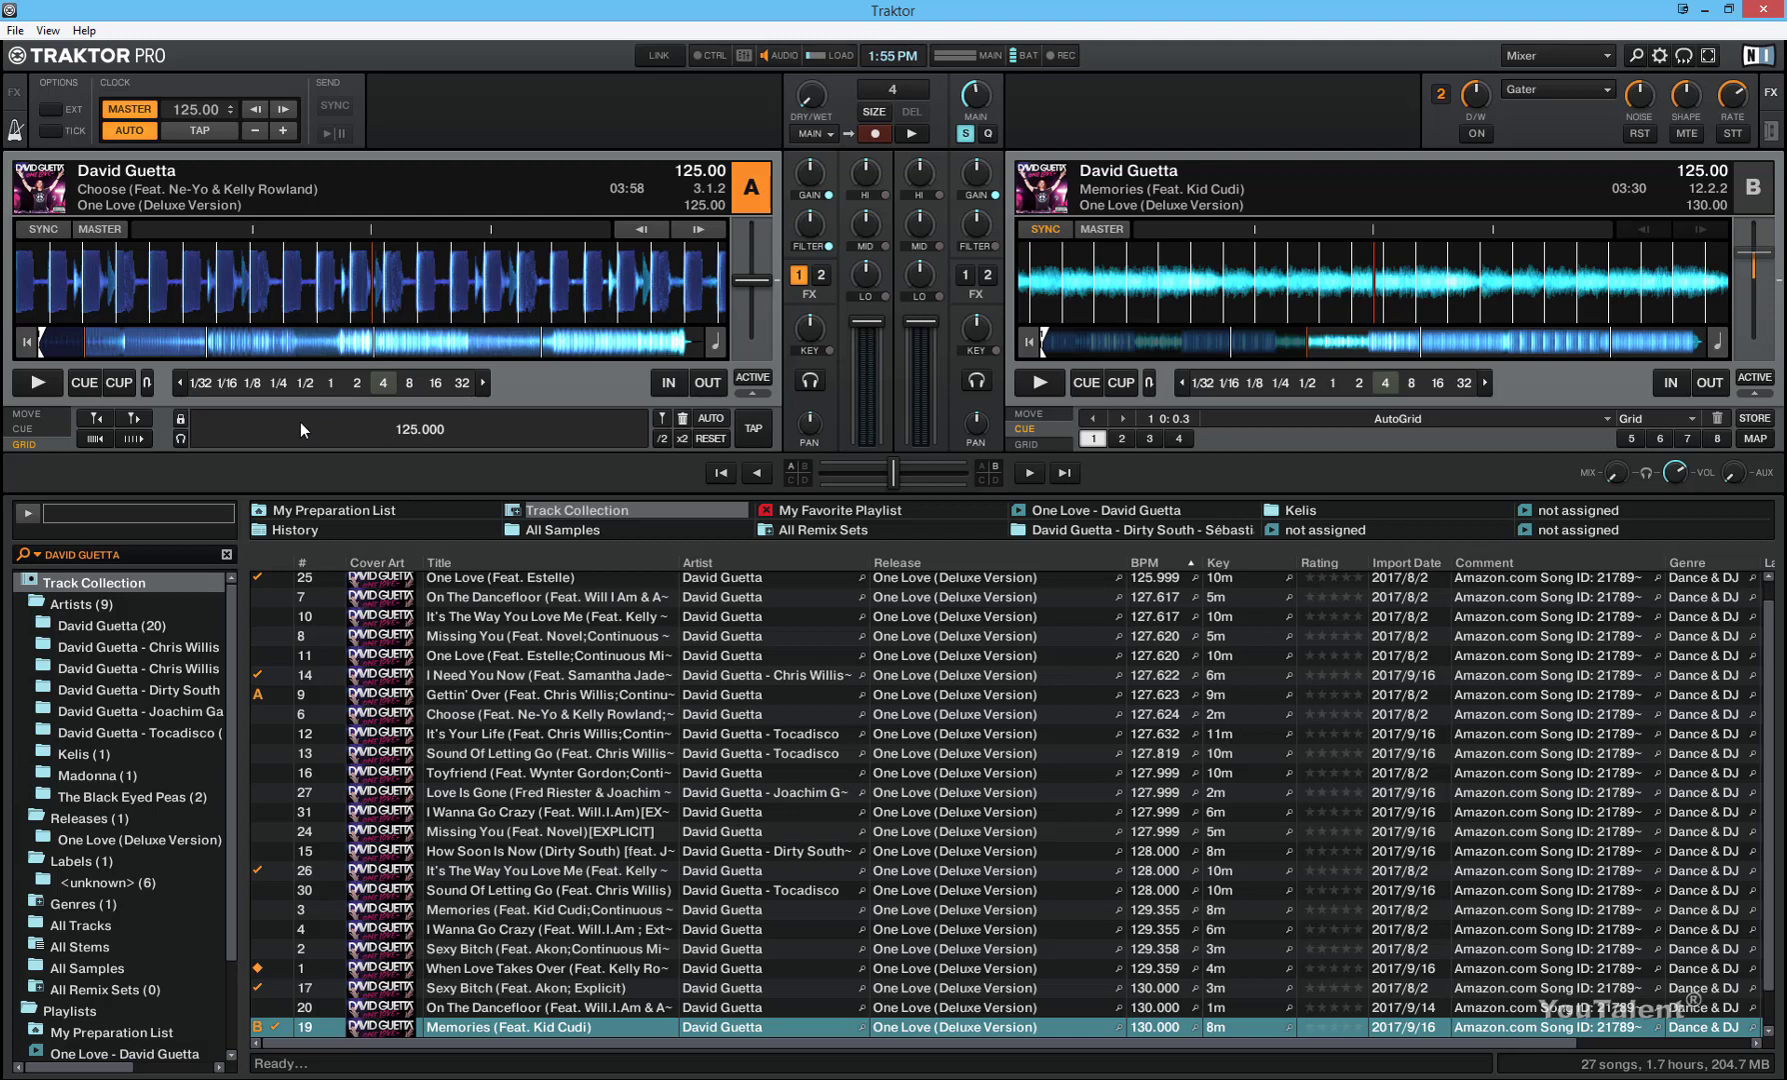
{"action": "left_click", "coordinate": [181, 419]}
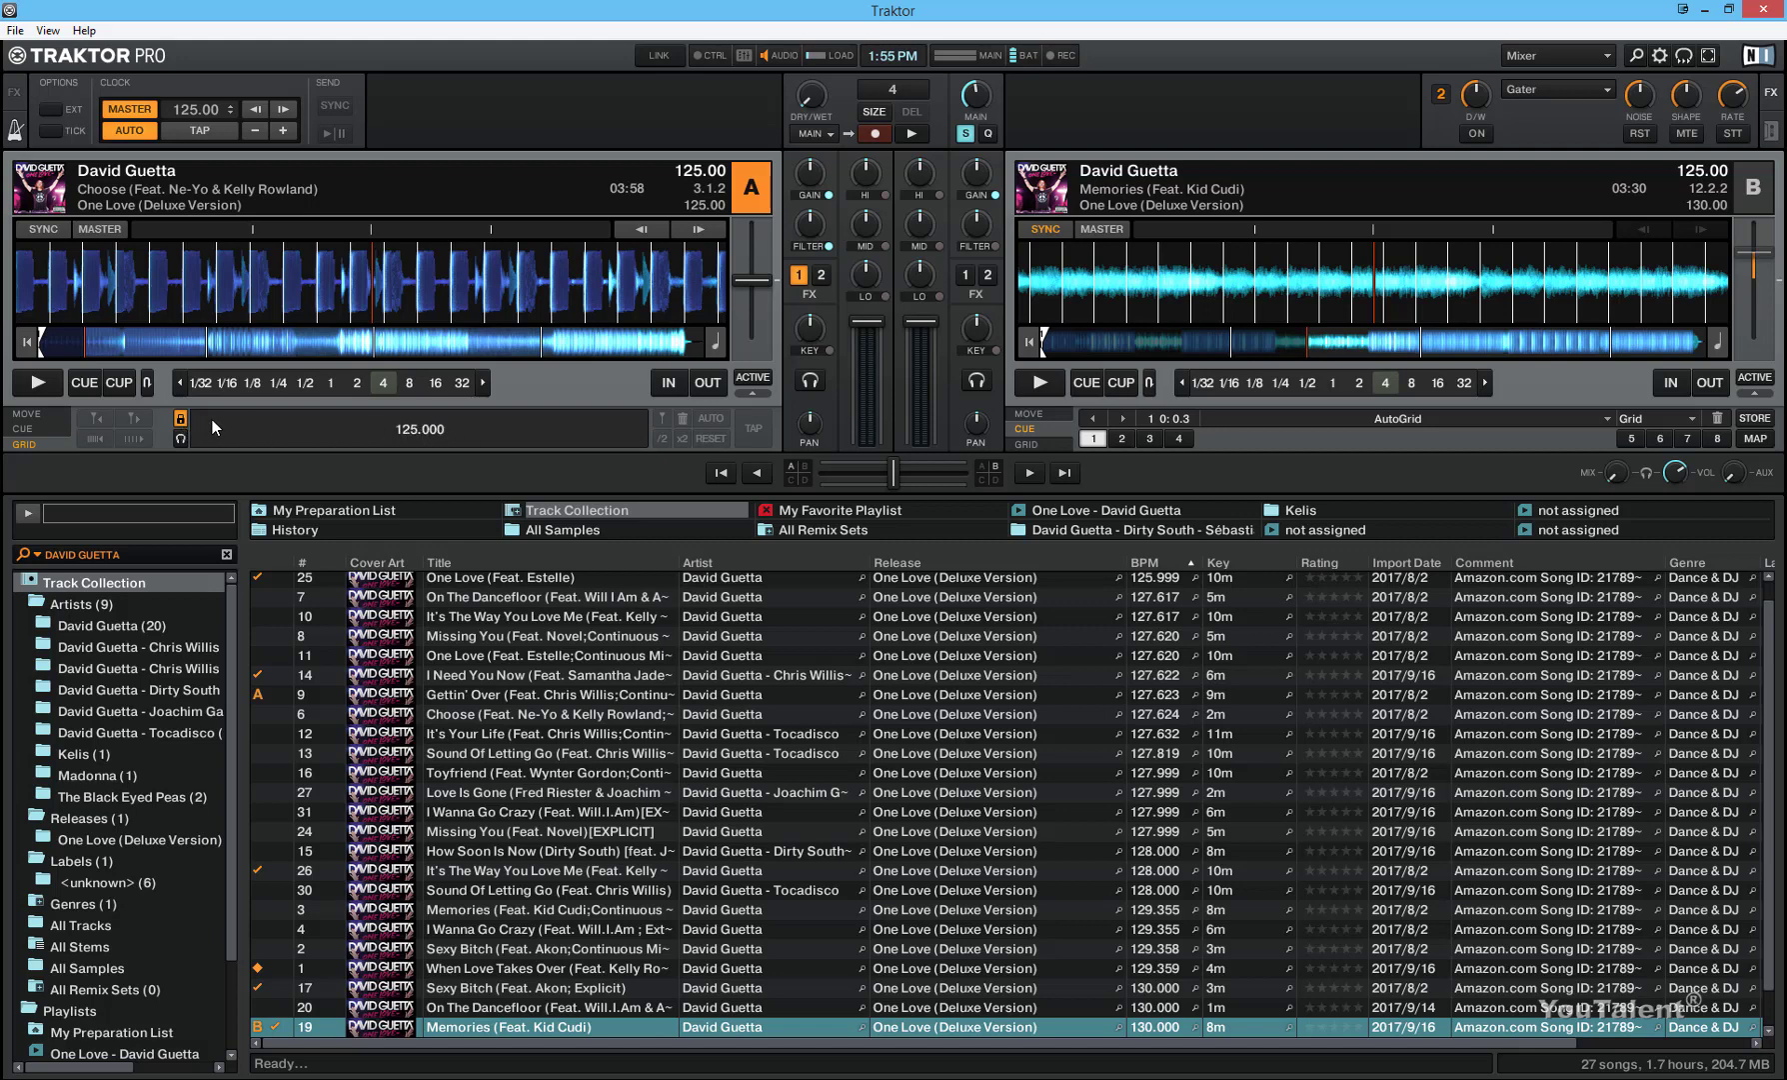
{"action": "left_click", "coordinate": [181, 418]}
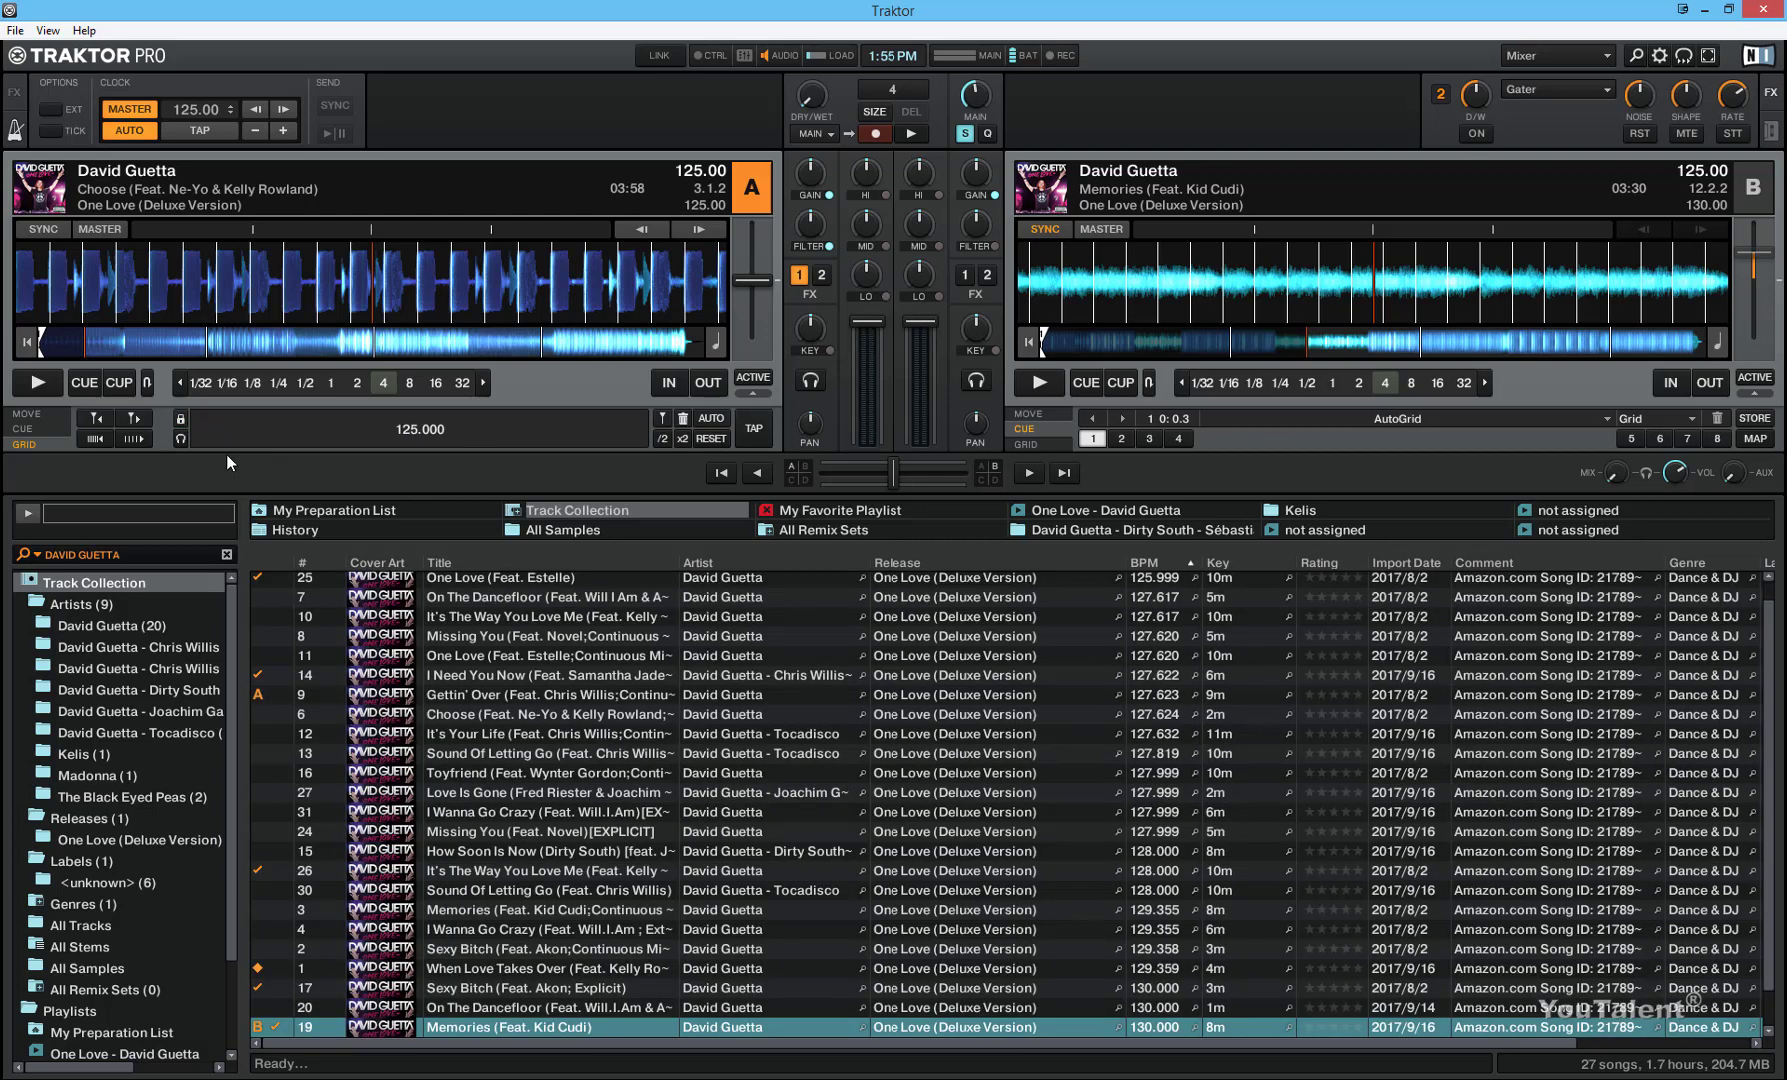